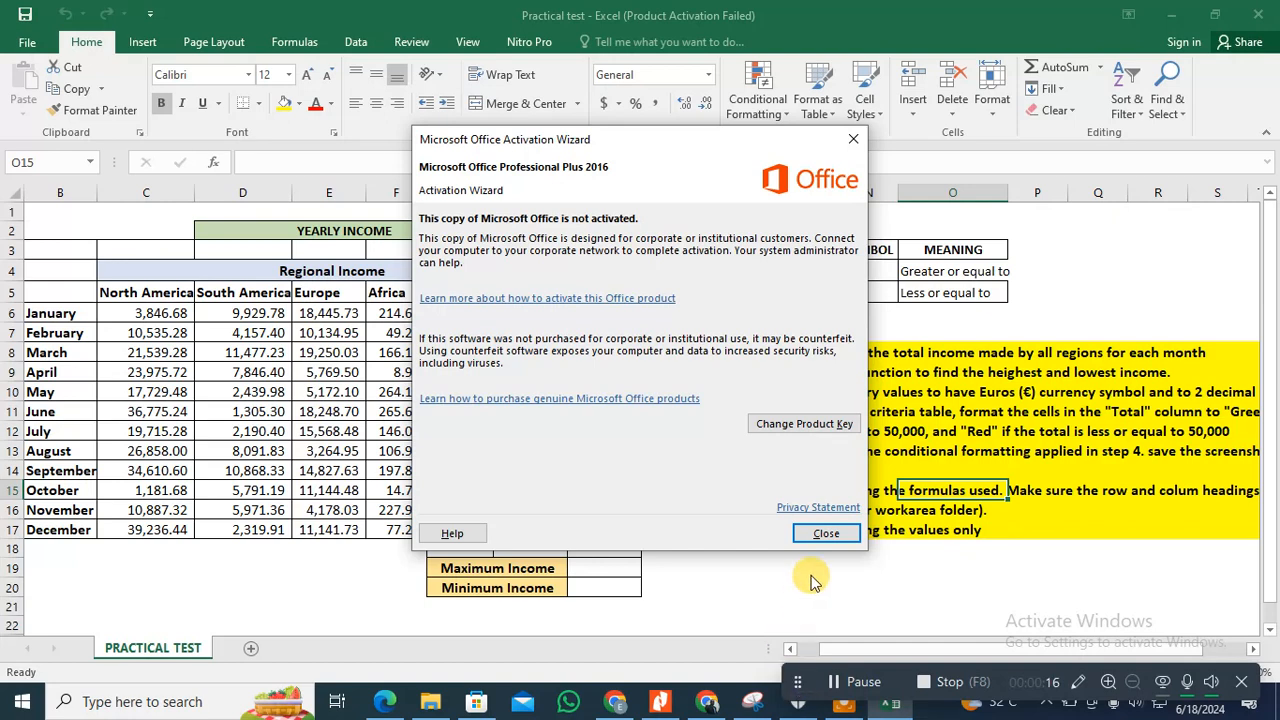
# Step: Total January's regional income in I6 with =SUM(C6:H6) and fill the formula down to December in I17
pyautogui.click(831, 530)
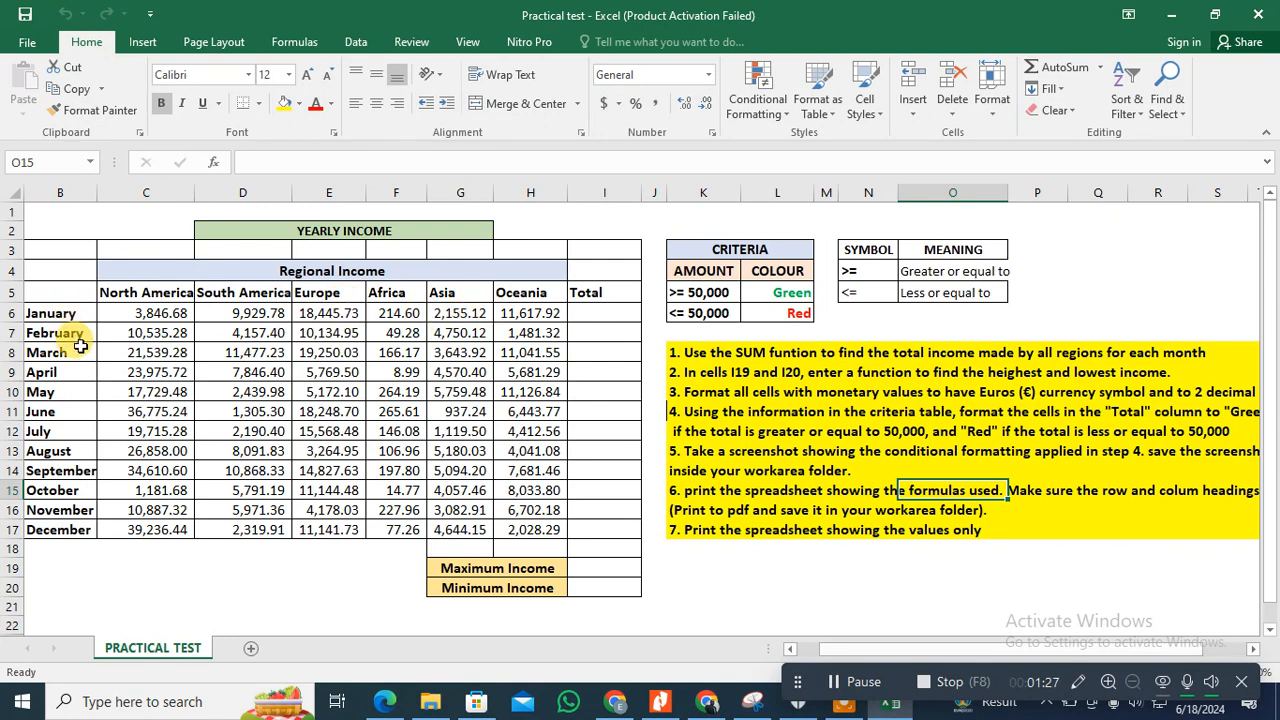
pyautogui.click(579, 313)
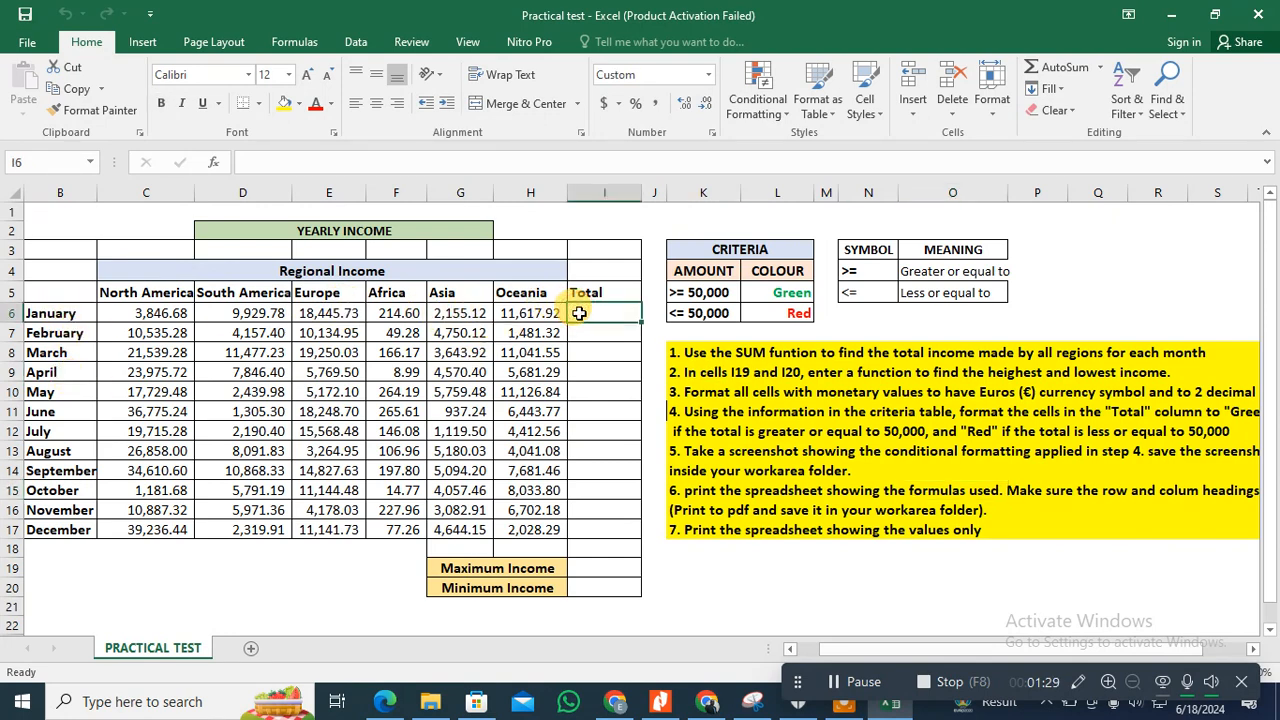
pyautogui.write('=s')
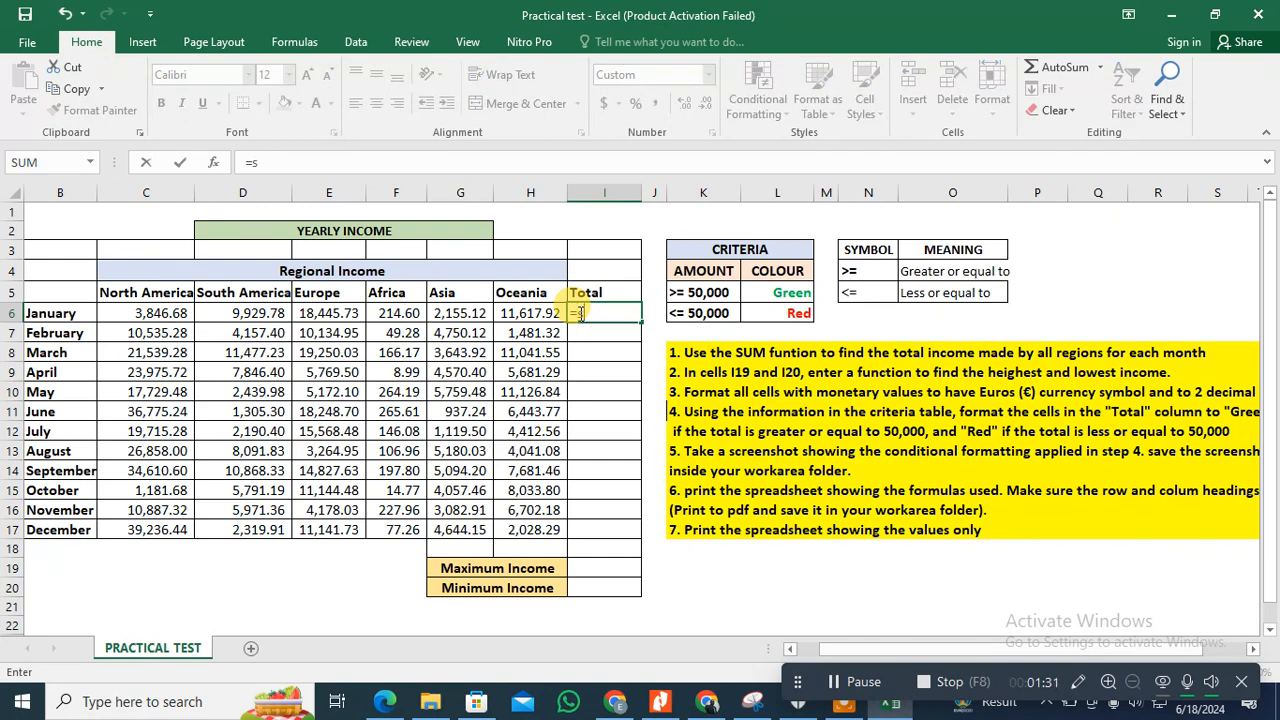
pyautogui.write('um')
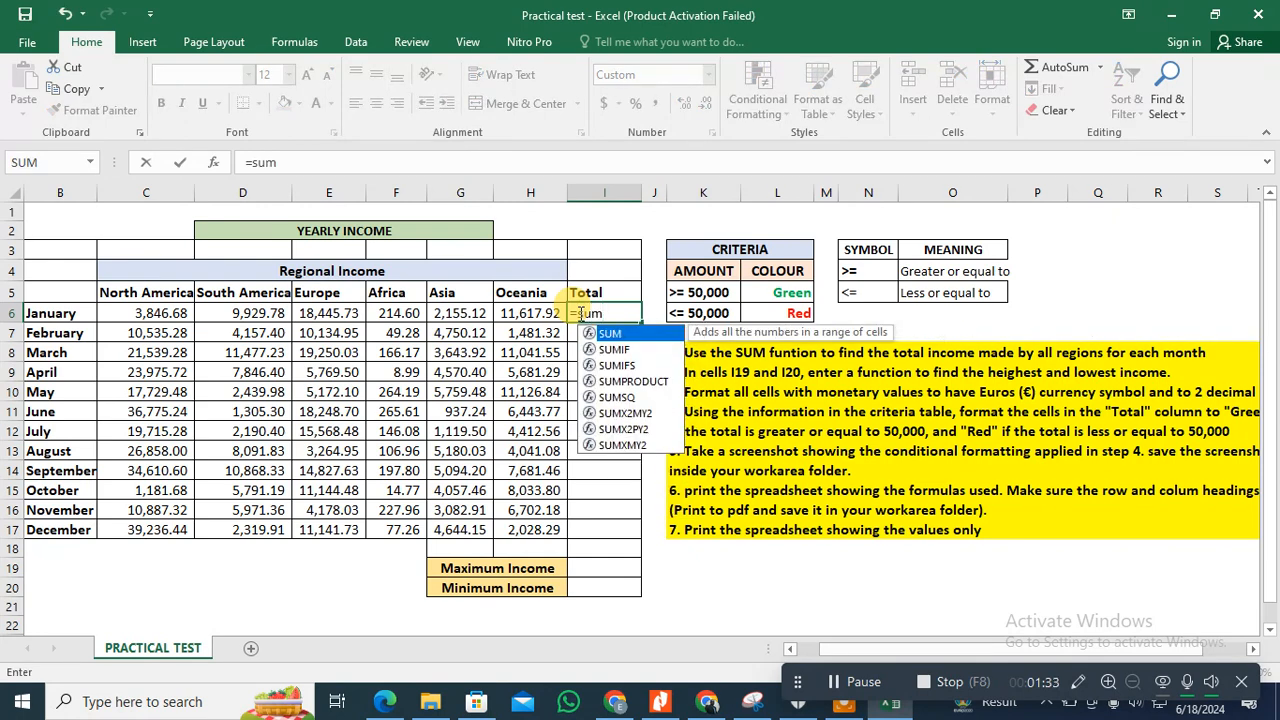
pyautogui.doubleClick(612, 333)
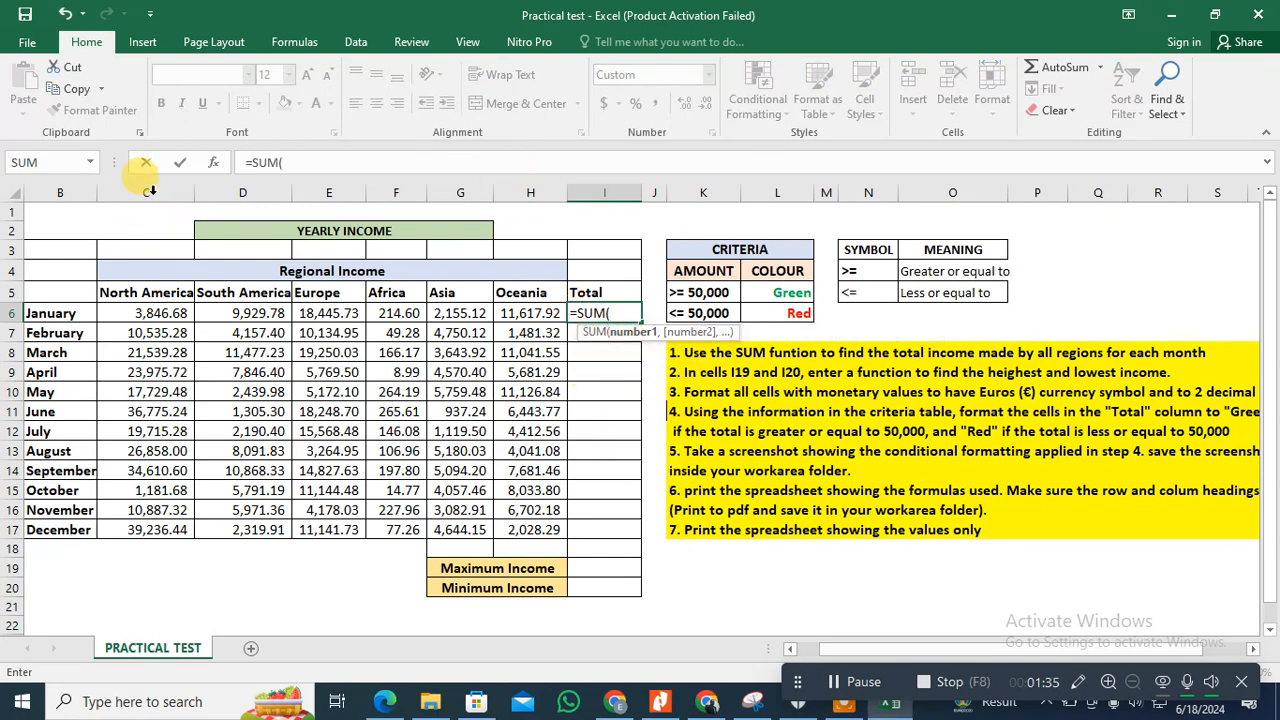
pyautogui.click(307, 162)
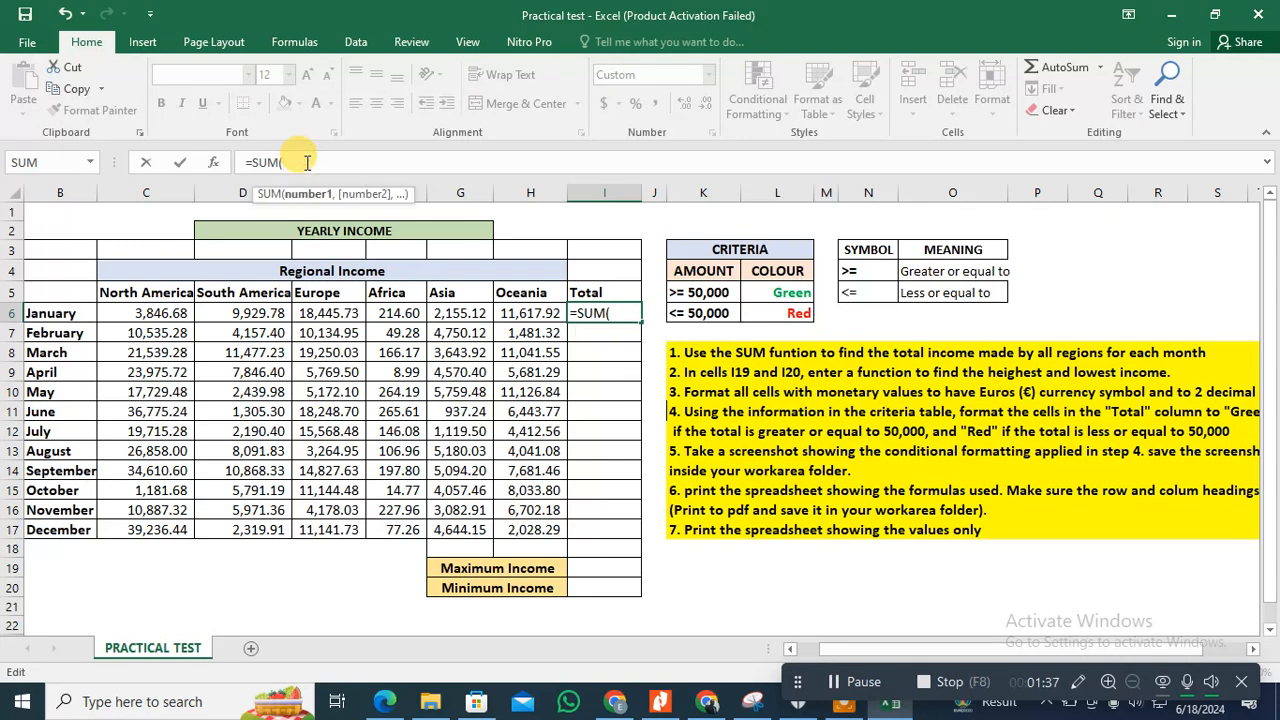
pyautogui.moveTo(143, 318); pyautogui.dragTo(508, 315)
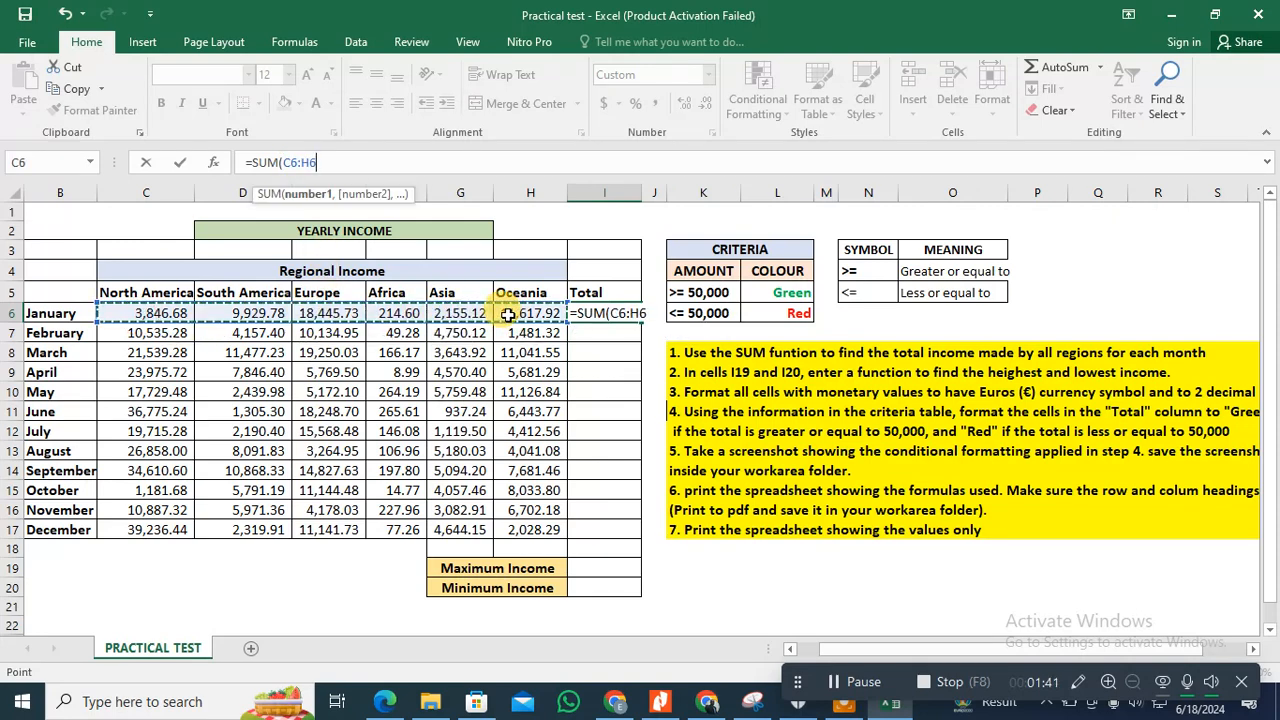
pyautogui.write(')')
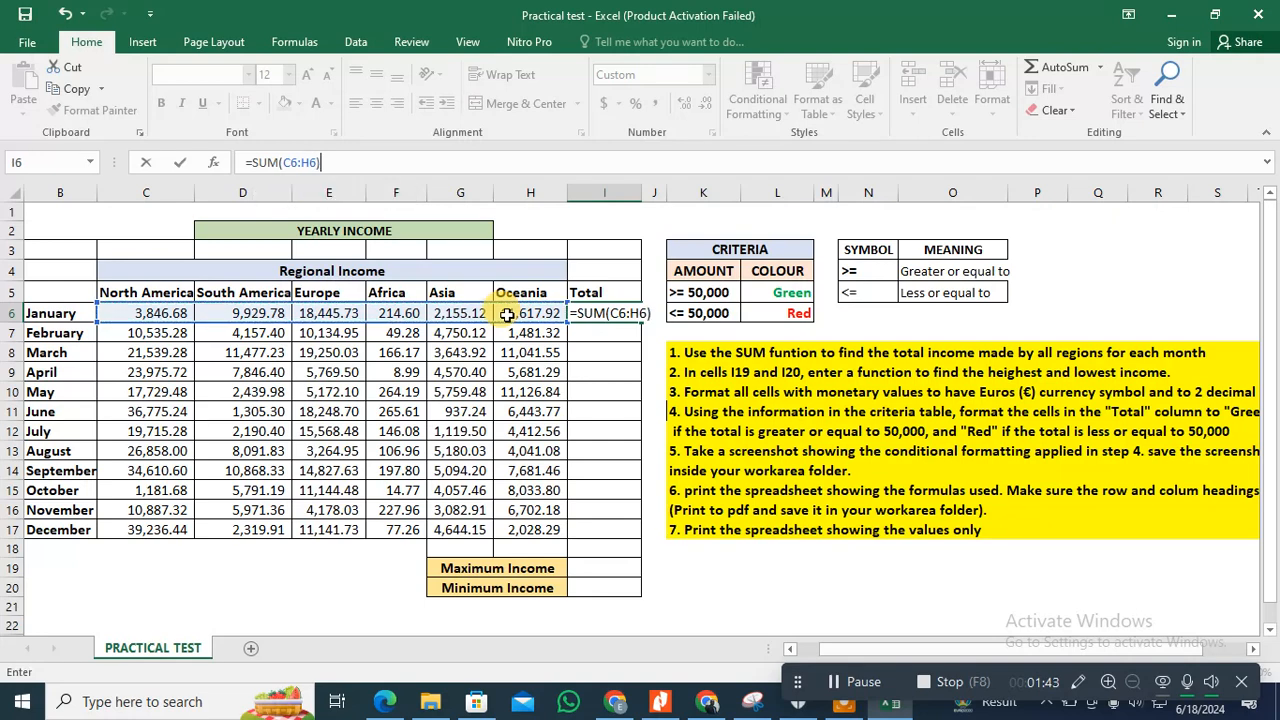
pyautogui.press('Return')
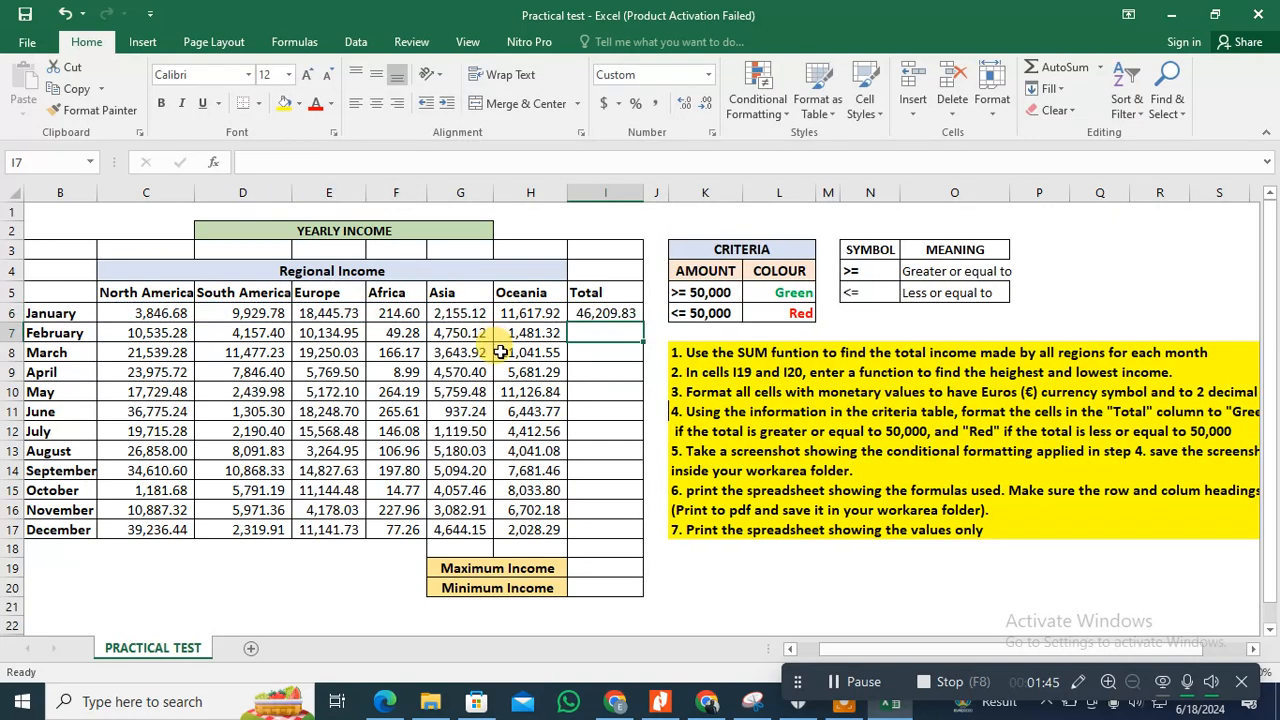
pyautogui.click(592, 315)
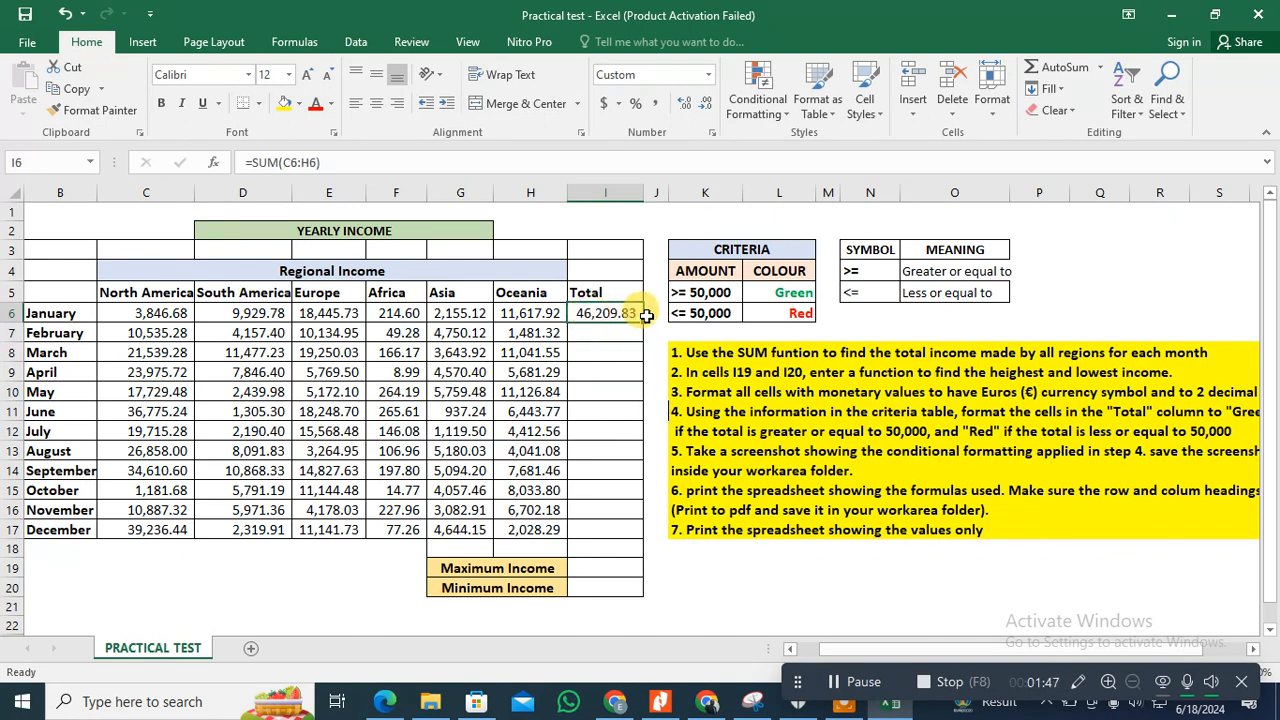
pyautogui.moveTo(644, 323); pyautogui.dragTo(636, 537)
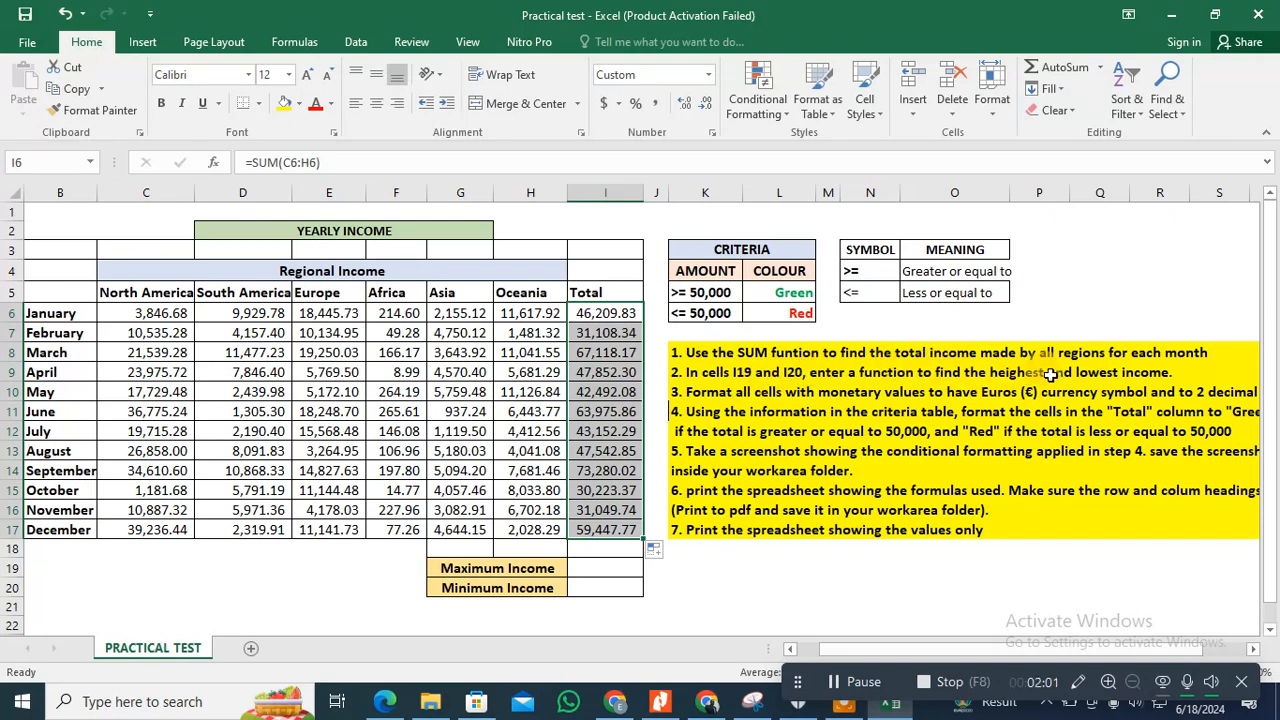
# Step: Find the highest monthly total in the Maximum Income cell I19 with =MAX(I6:I17)
pyautogui.click(608, 567)
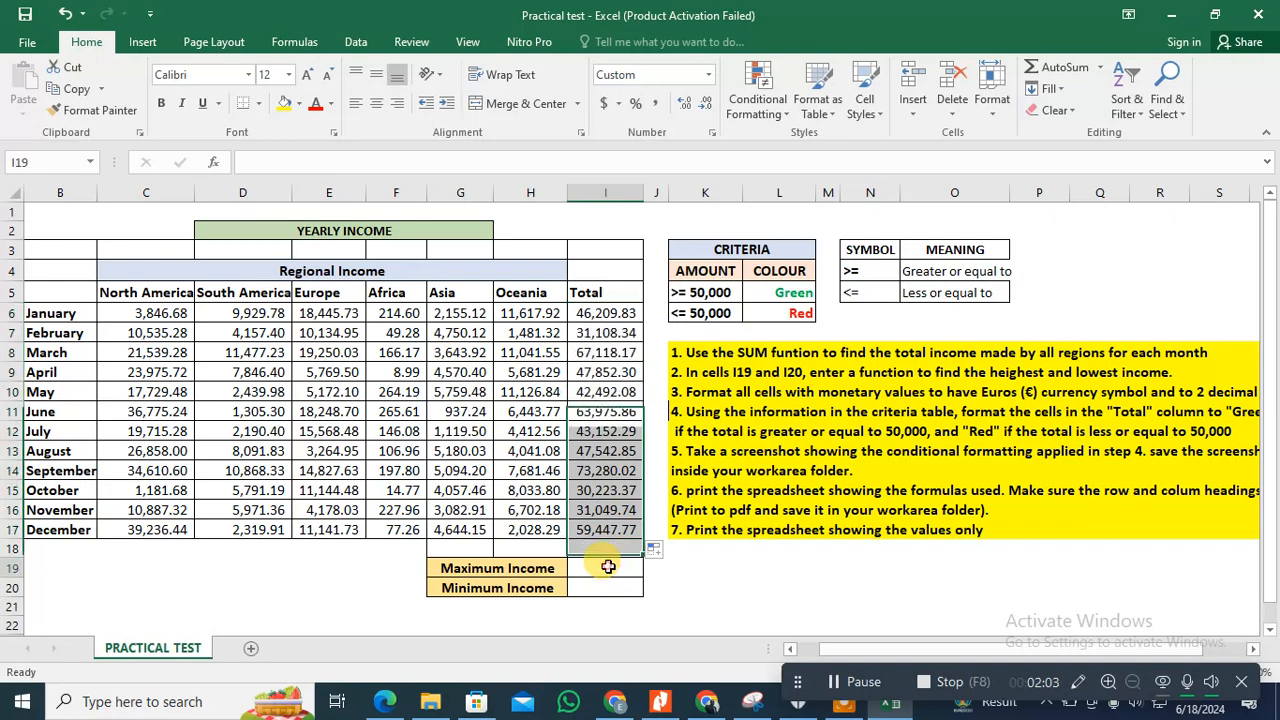
pyautogui.click(332, 168)
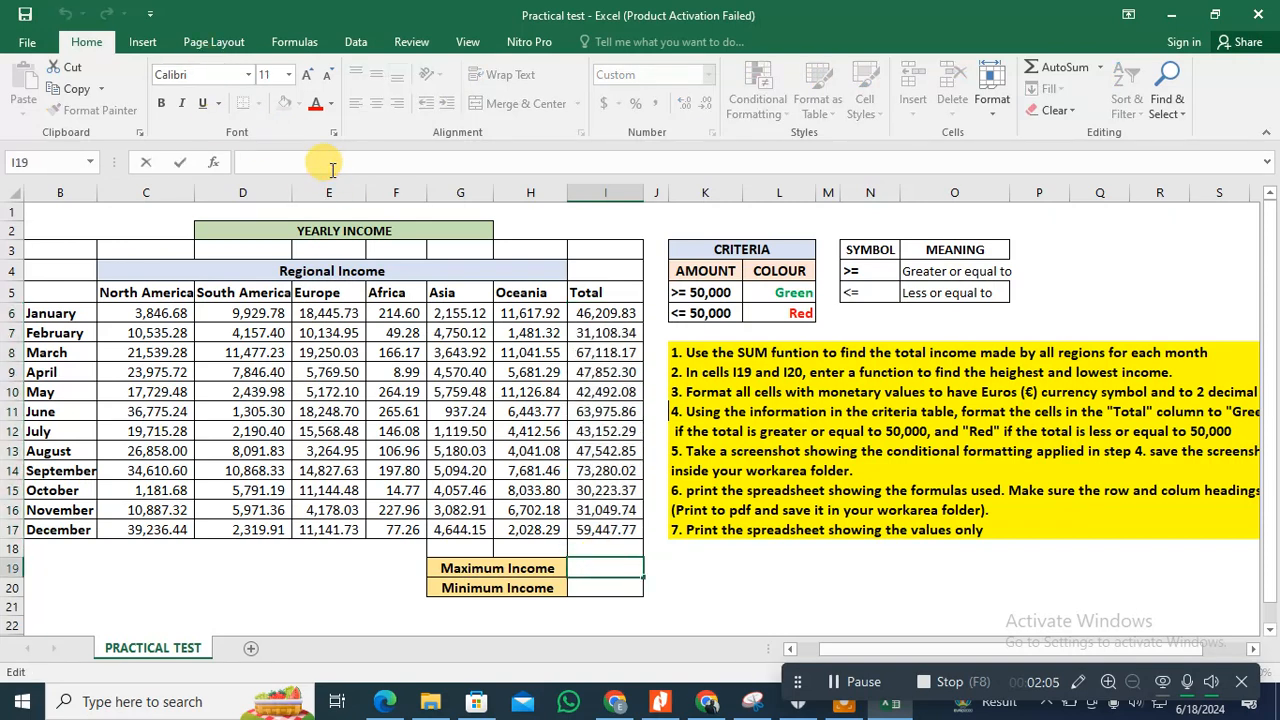
pyautogui.write('=')
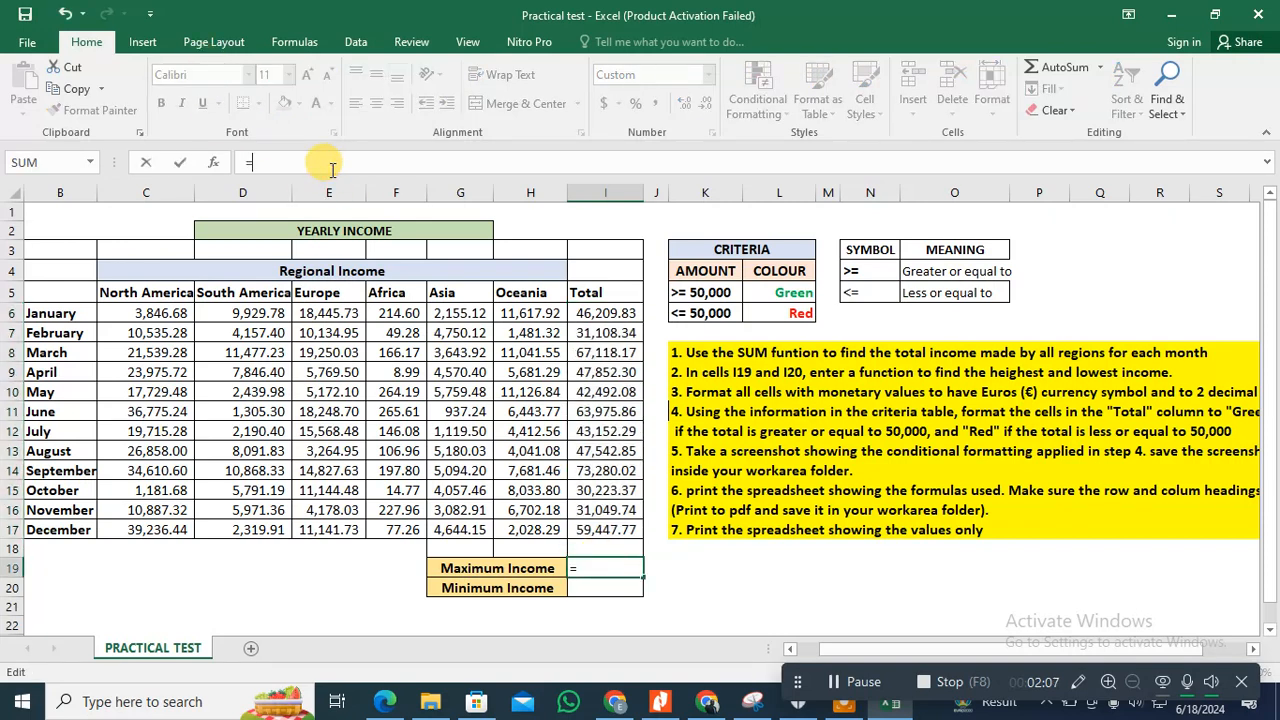
pyautogui.write('Ma')
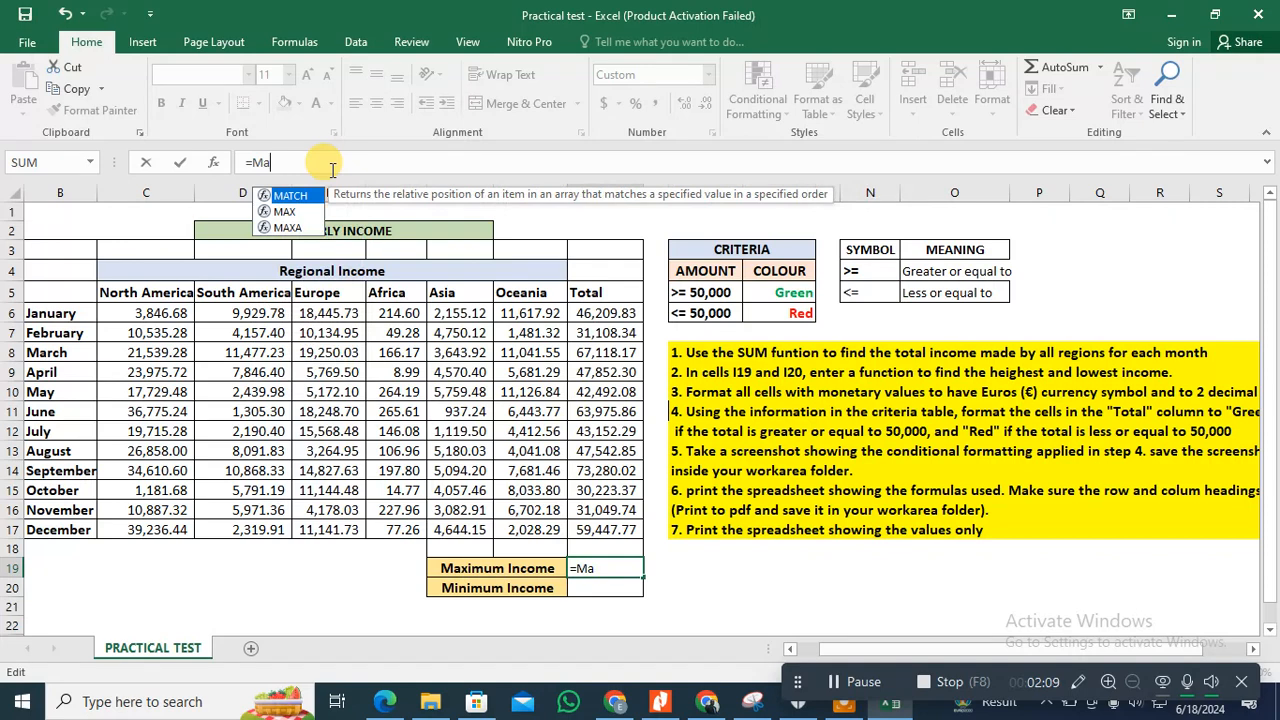
pyautogui.doubleClick(290, 211)
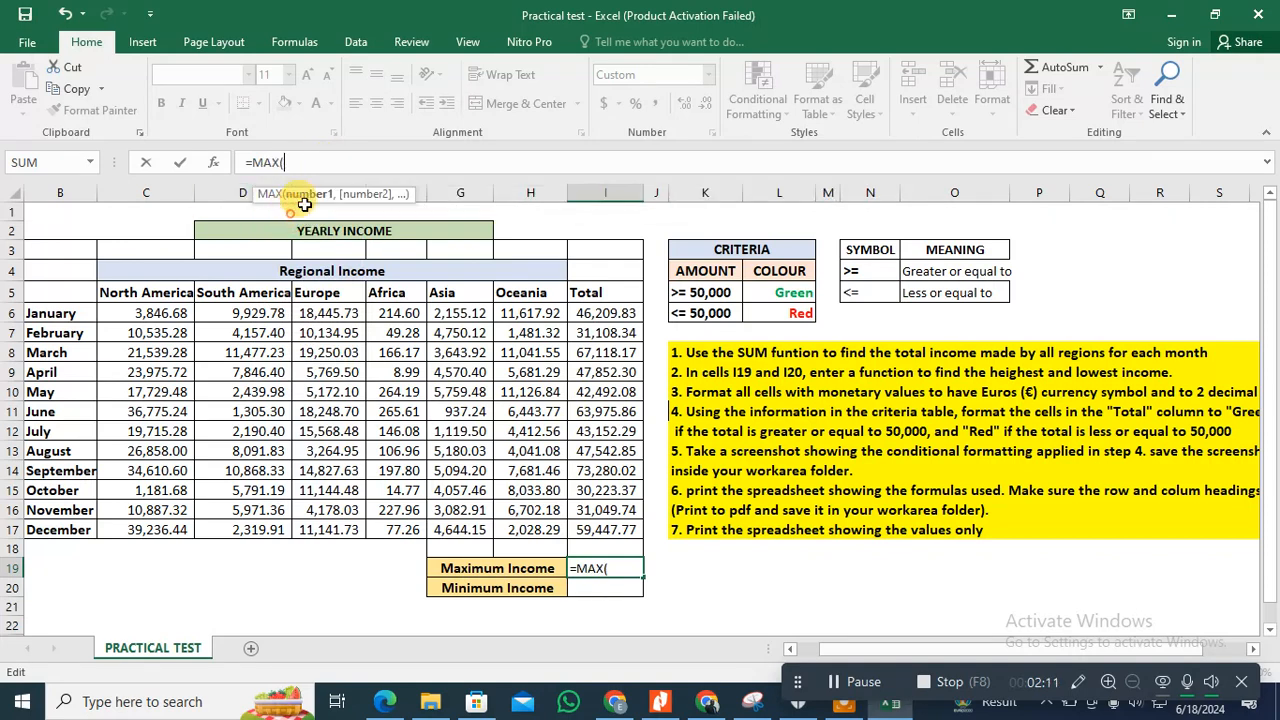
pyautogui.click(601, 314)
pyautogui.moveTo(601, 314); pyautogui.dragTo(607, 529)
pyautogui.write(')')
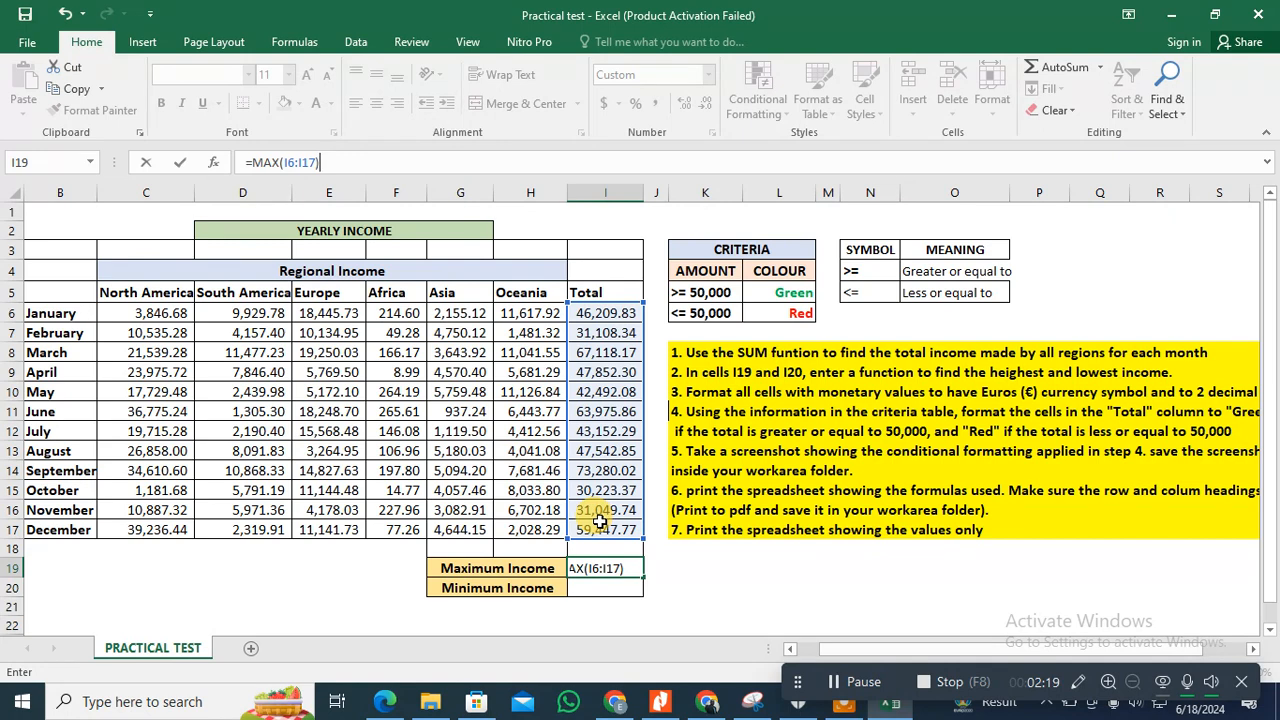
pyautogui.press('Return')
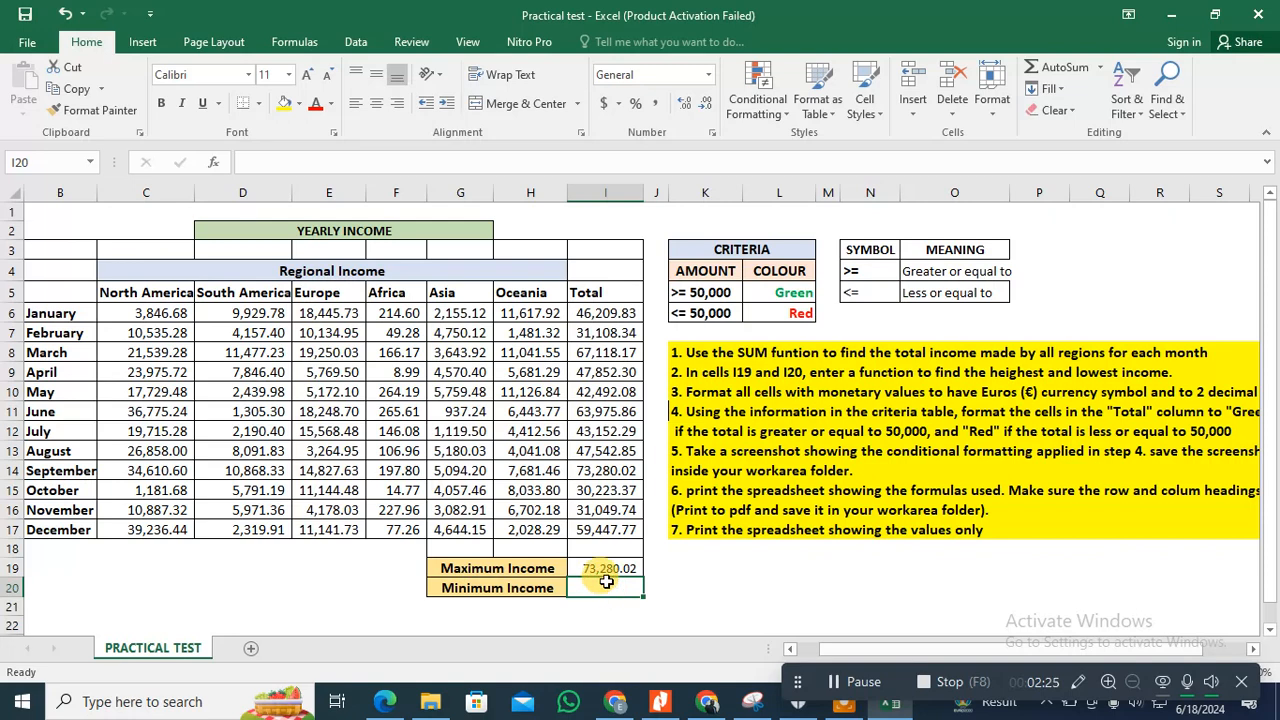
# Step: Find the lowest monthly total in the Minimum Income cell I20 with =MIN(I6:I17)
pyautogui.write('=')
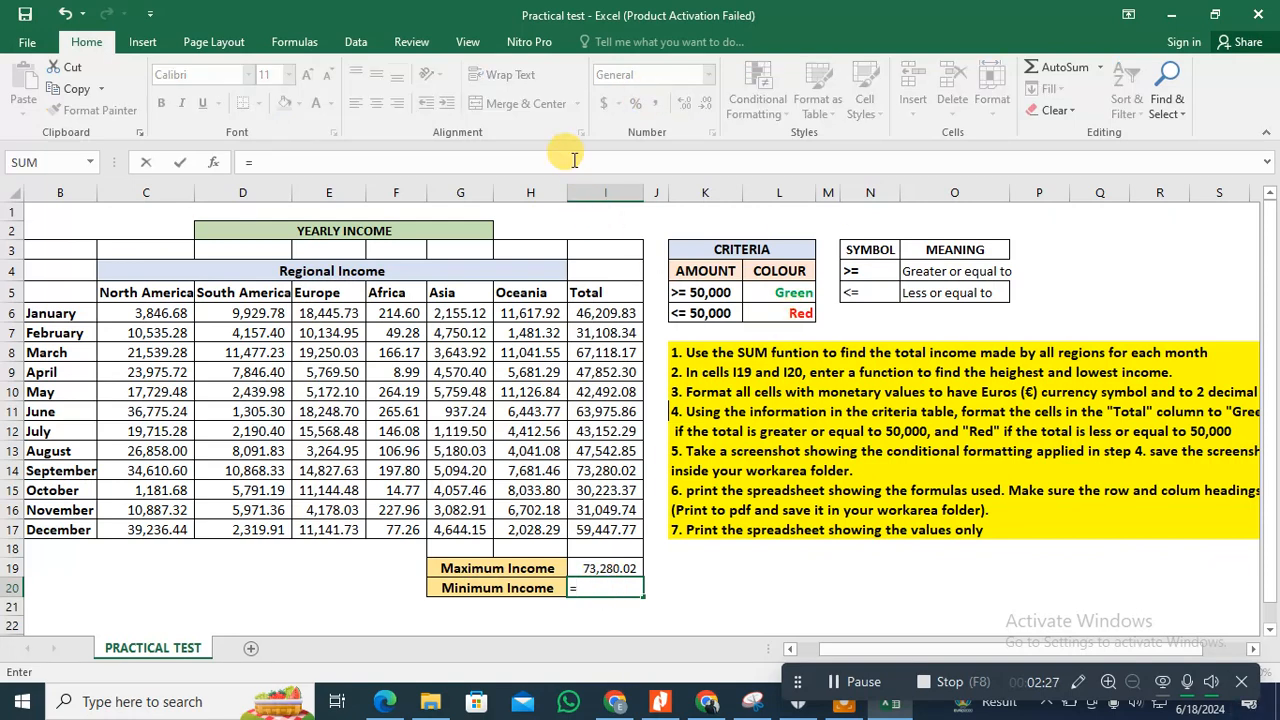
pyautogui.write('Min')
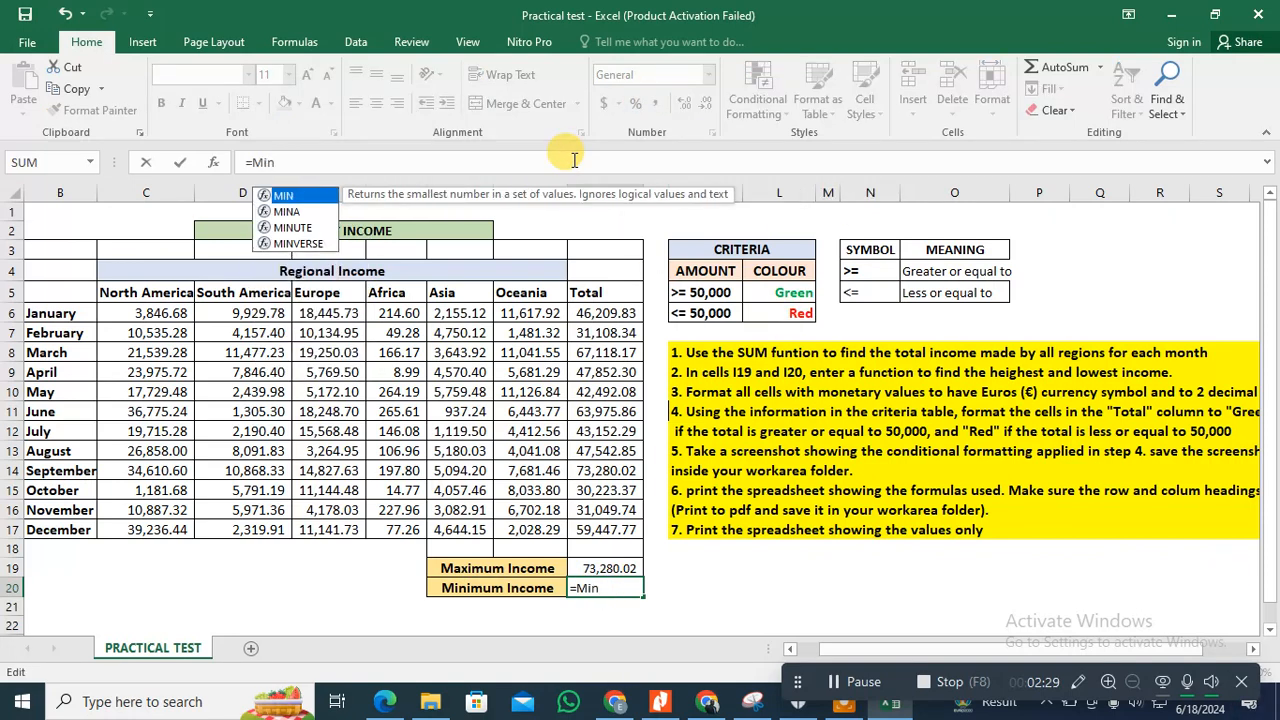
pyautogui.doubleClick(320, 195)
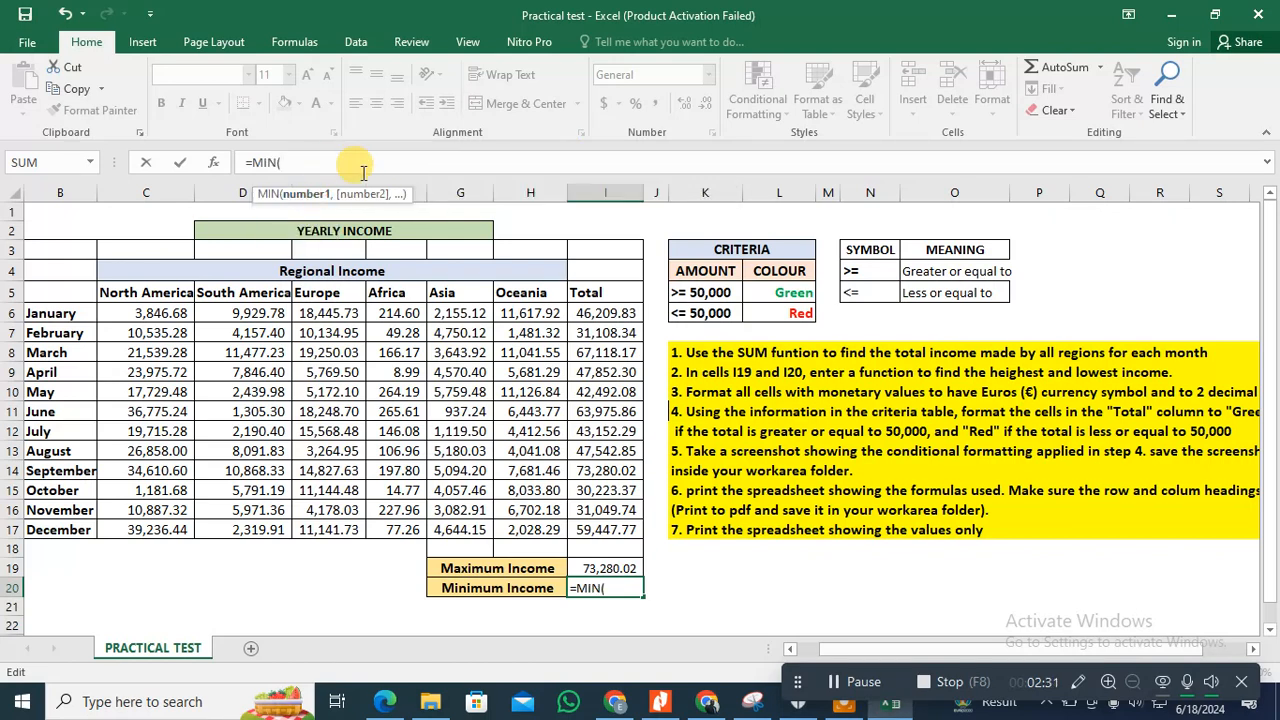
pyautogui.moveTo(590, 312); pyautogui.dragTo(617, 514)
pyautogui.write(')')
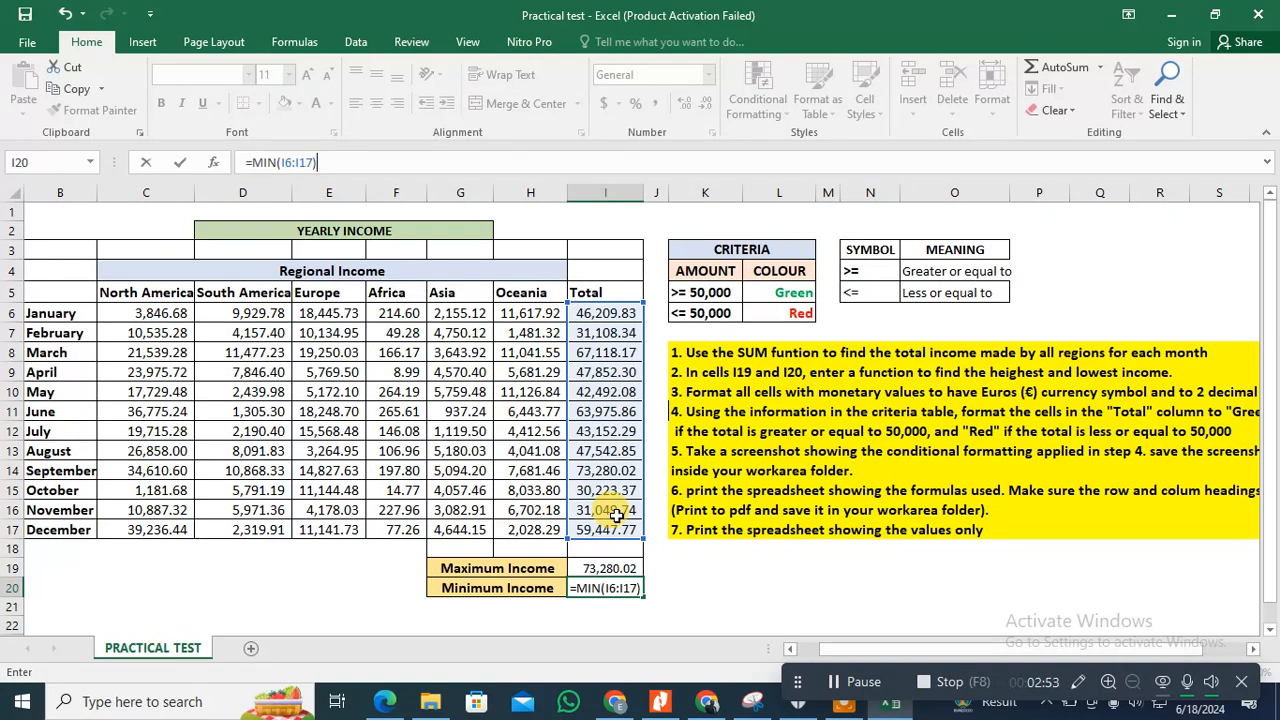
pyautogui.press('Return')
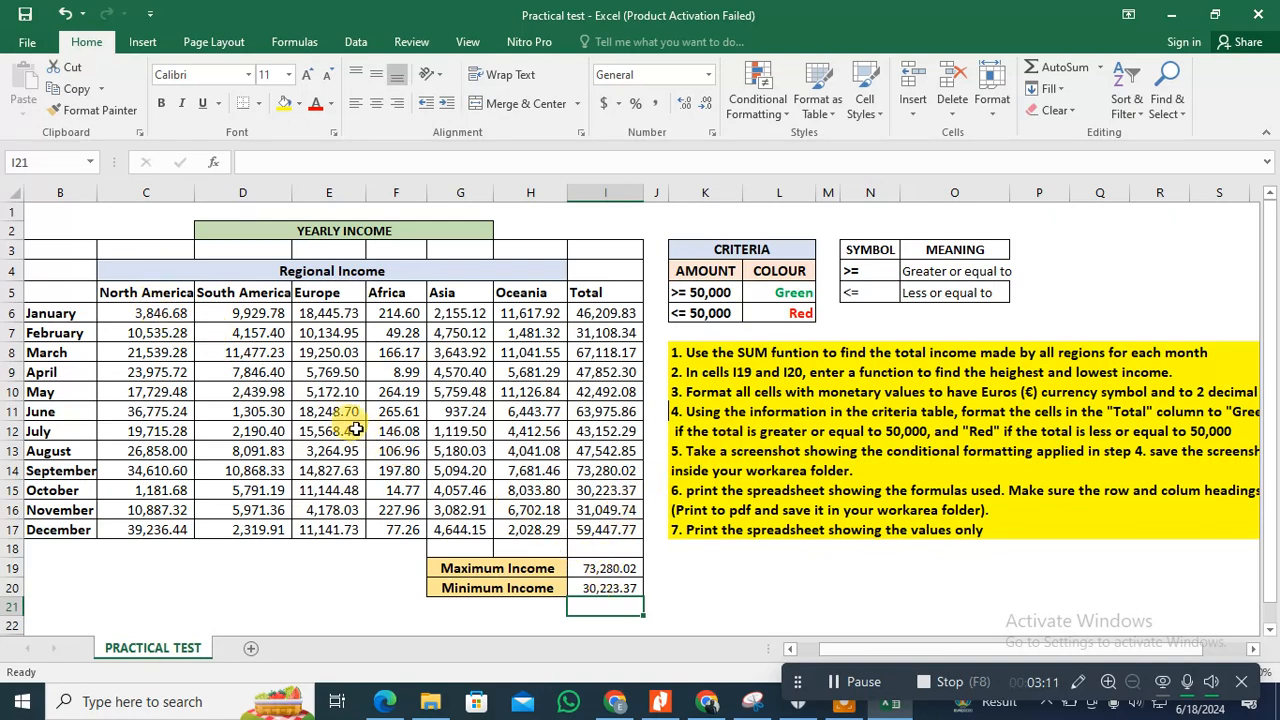
# Step: Format the monetary cells C6:I17 and I19:I20 as Currency with the € English (Ireland) symbol and 2 decimal places
pyautogui.moveTo(148, 312); pyautogui.dragTo(606, 521)
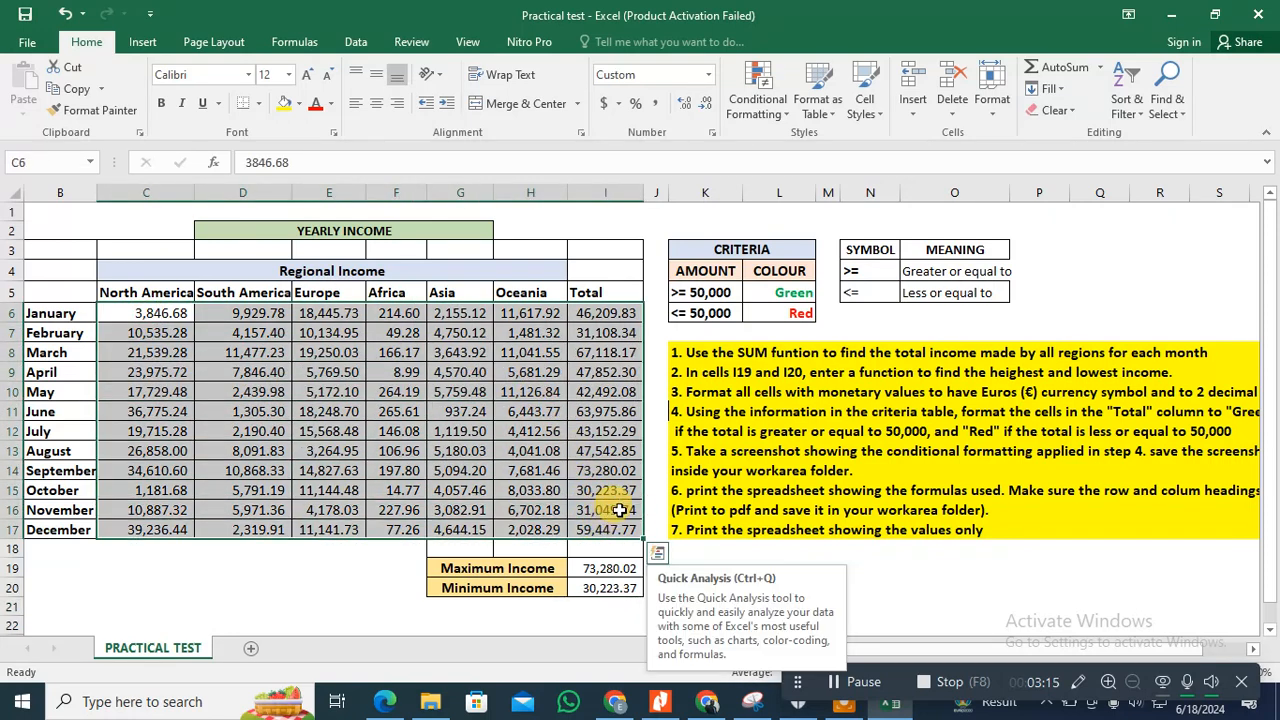
pyautogui.moveTo(600, 567); pyautogui.dragTo(598, 593)
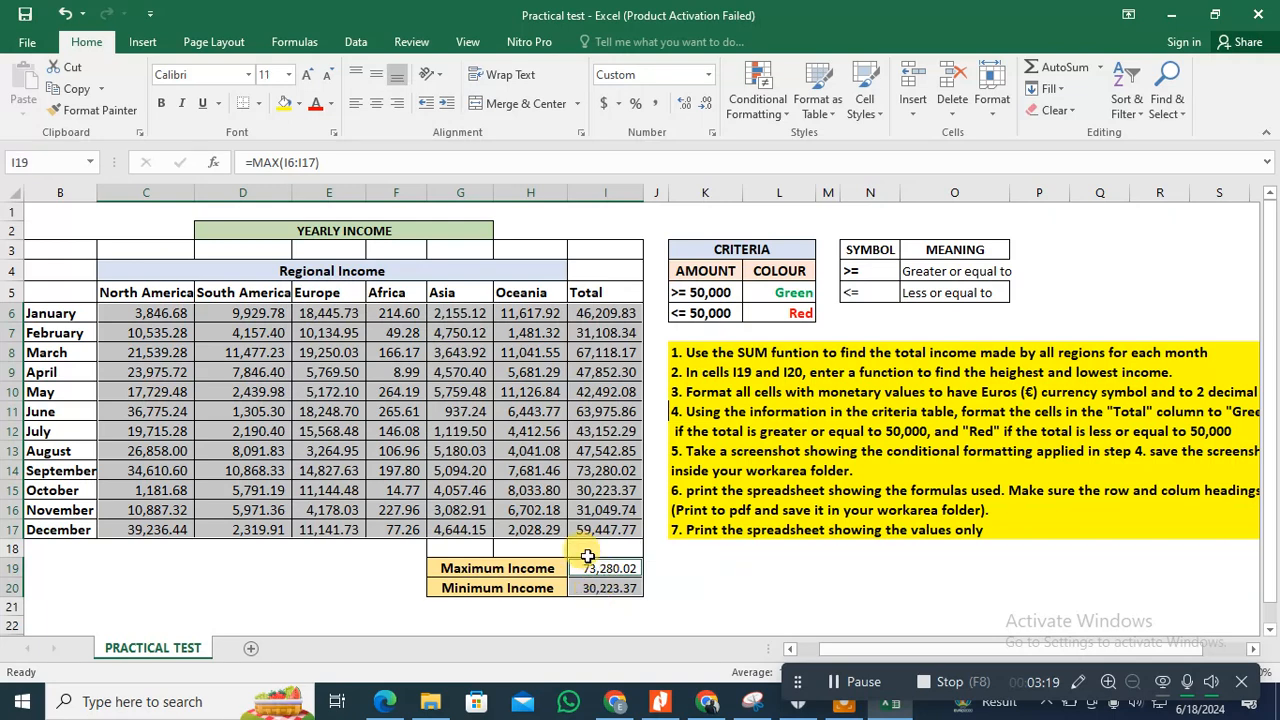
pyautogui.click(715, 133)
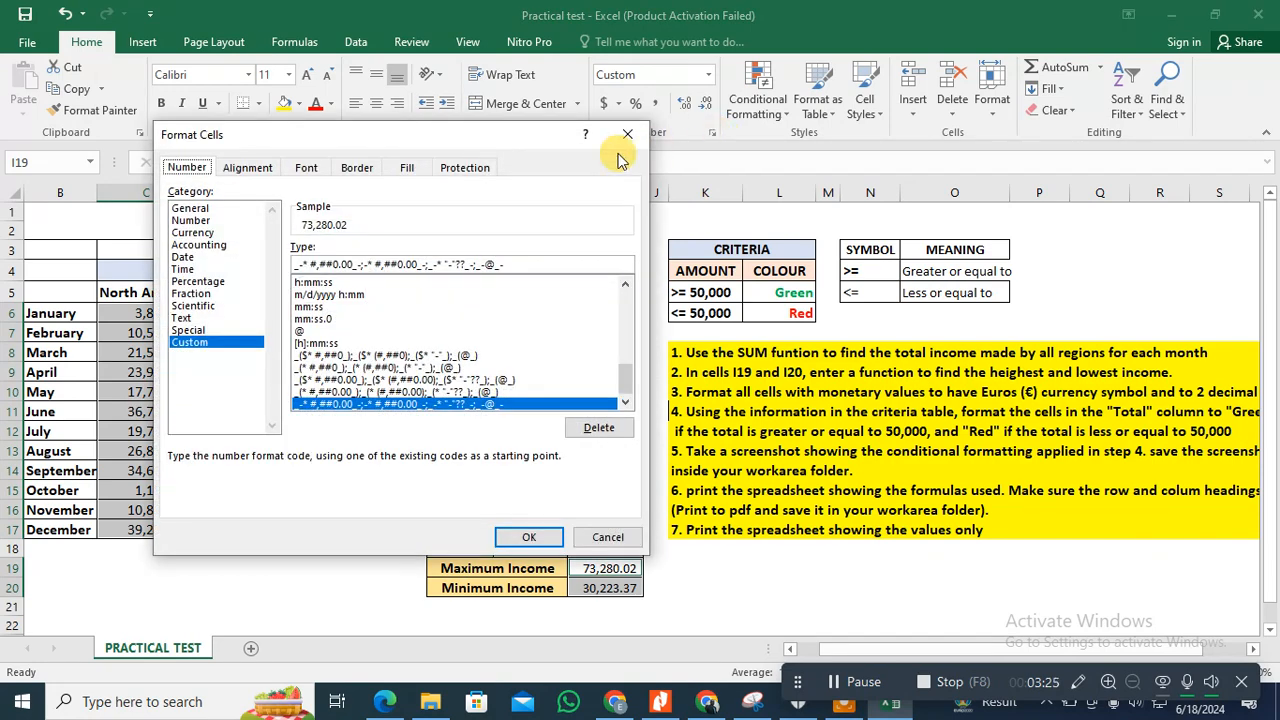
pyautogui.click(192, 232)
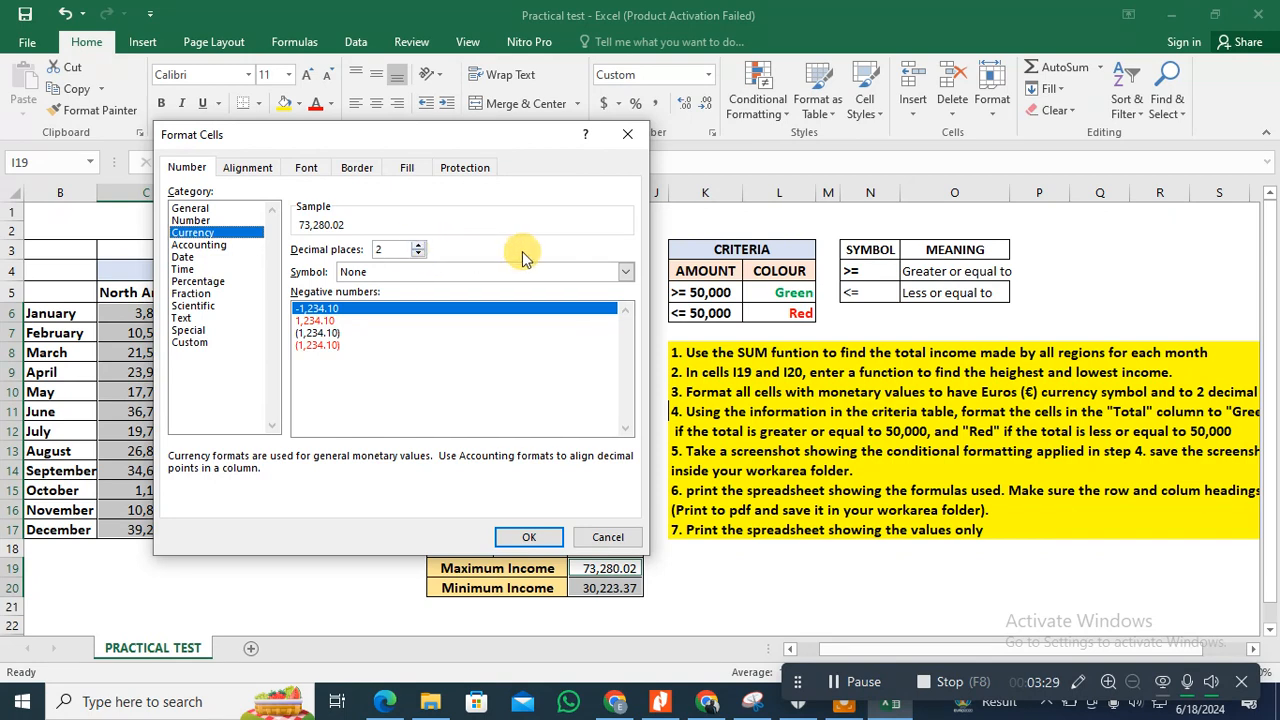
pyautogui.click(626, 273)
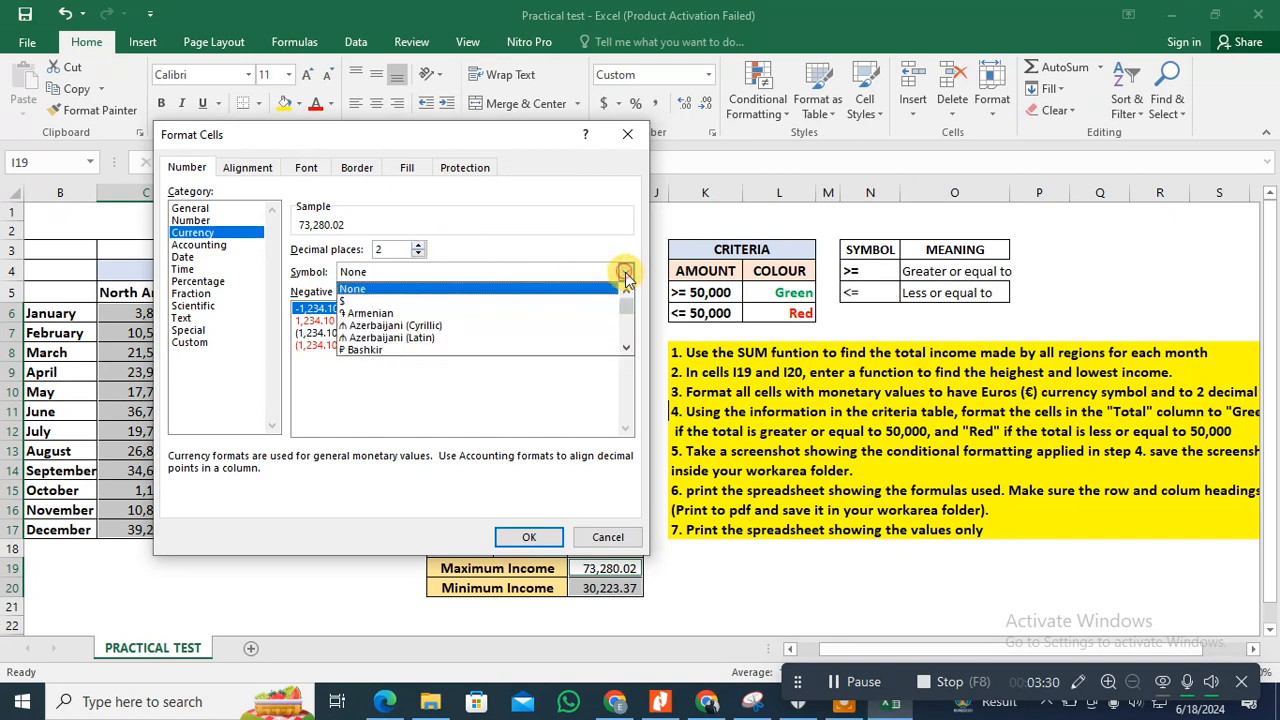
pyautogui.click(630, 347)
pyautogui.moveTo(630, 347); pyautogui.dragTo(624, 351)
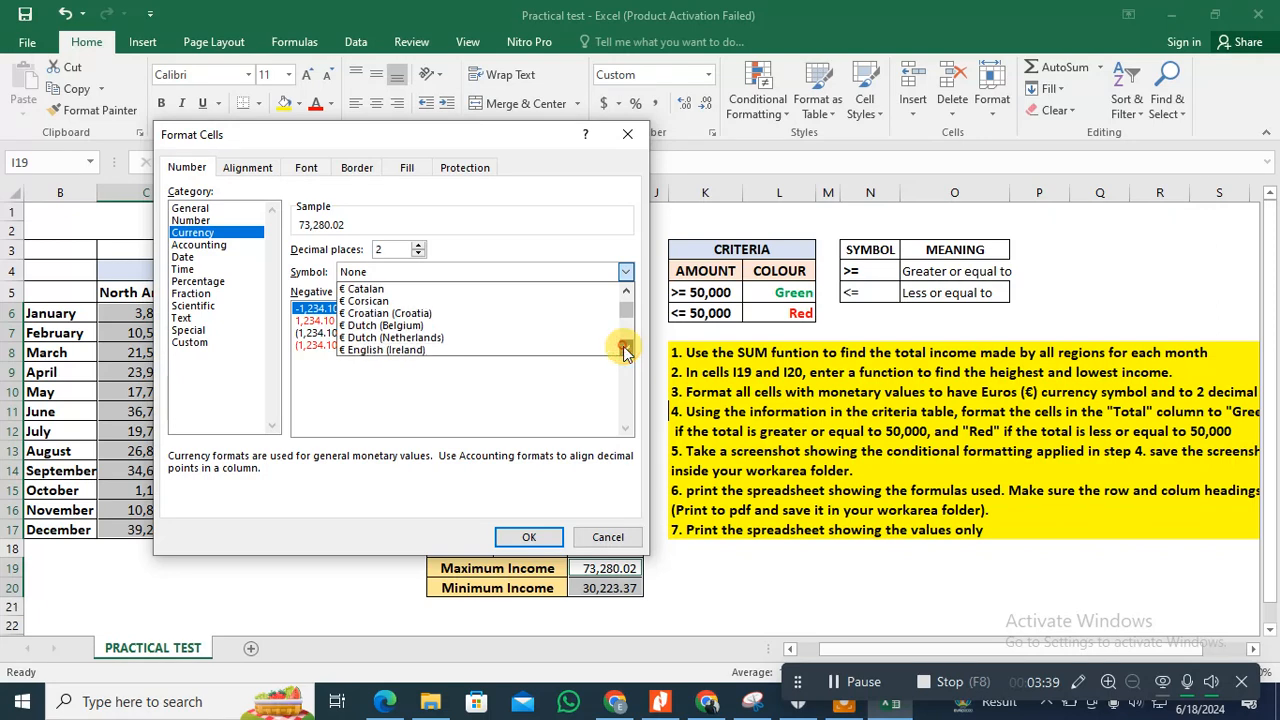
pyautogui.click(380, 352)
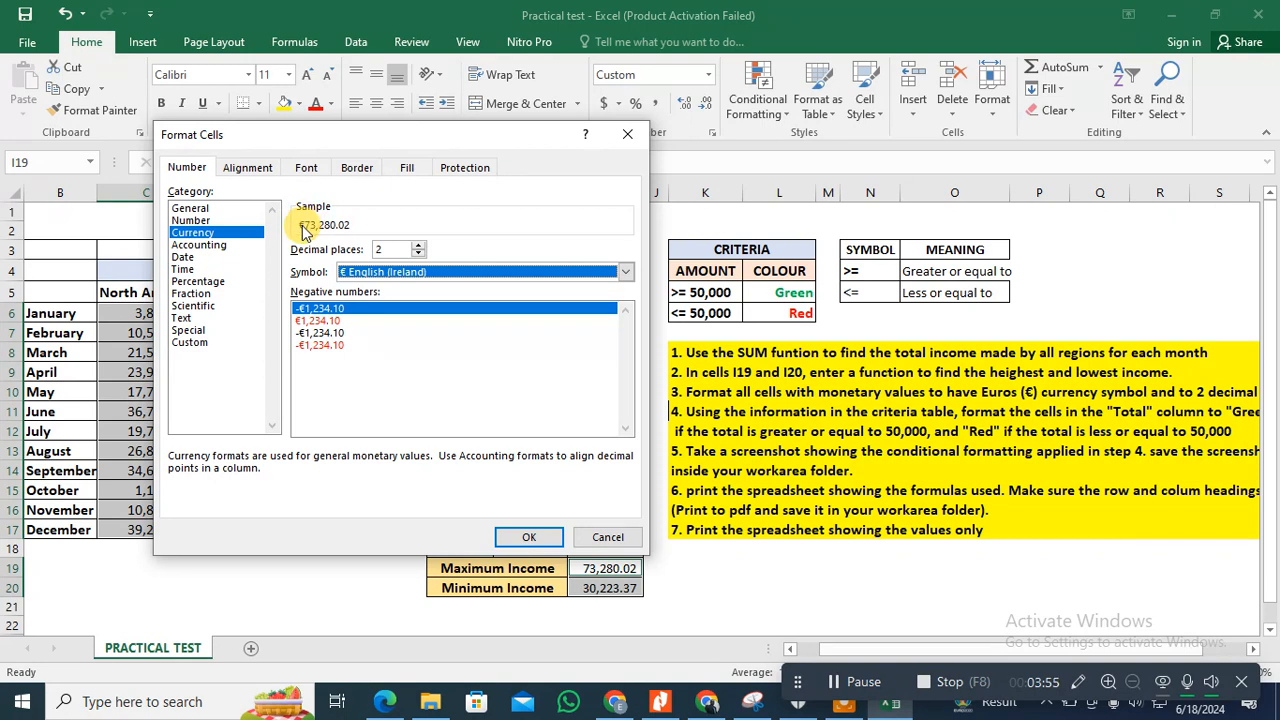
pyautogui.click(533, 538)
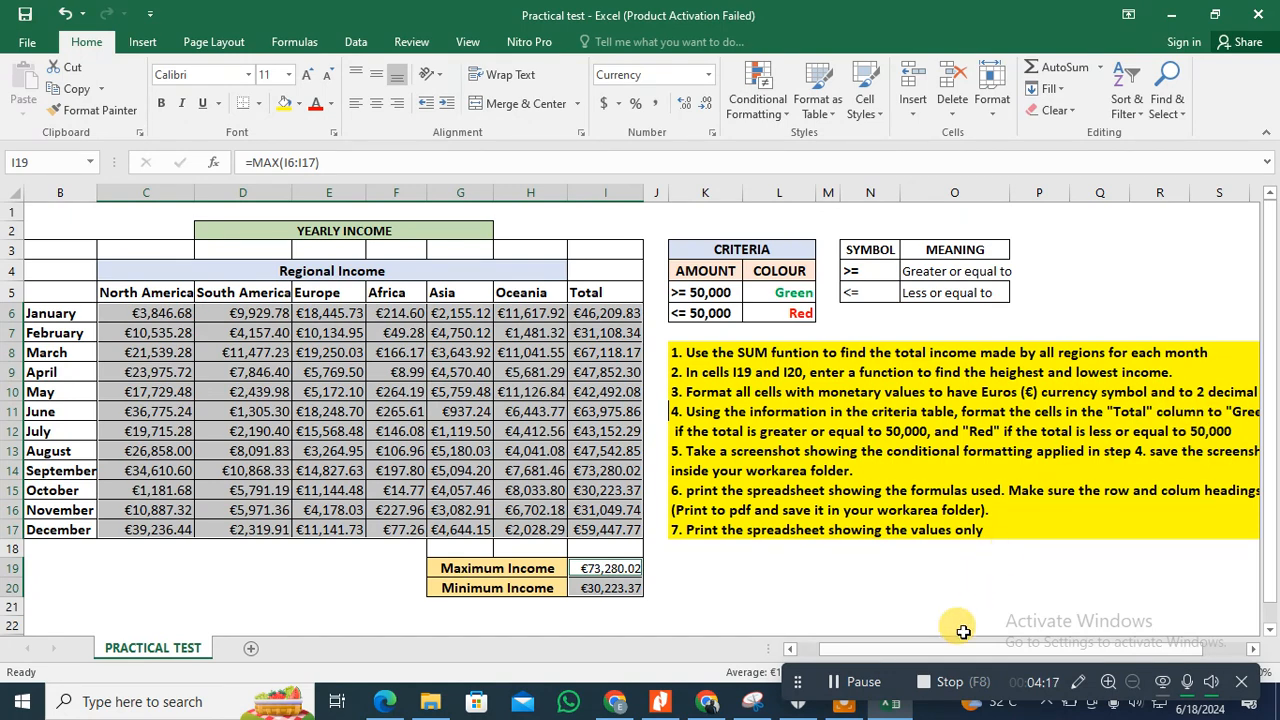
# Step: Start a conditional formatting rule on totals I6:I17 for cell values greater than or equal to 50000
pyautogui.moveTo(972, 650); pyautogui.dragTo(1020, 655)
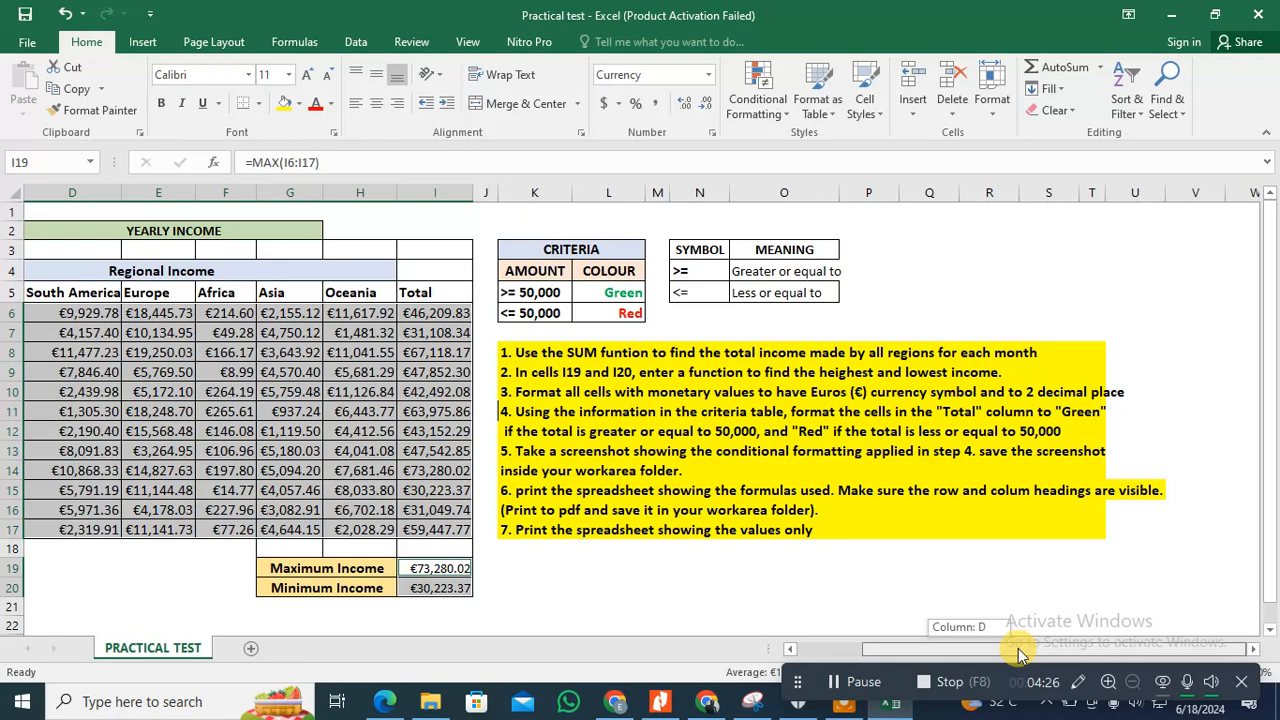
pyautogui.moveTo(1013, 653); pyautogui.dragTo(945, 650)
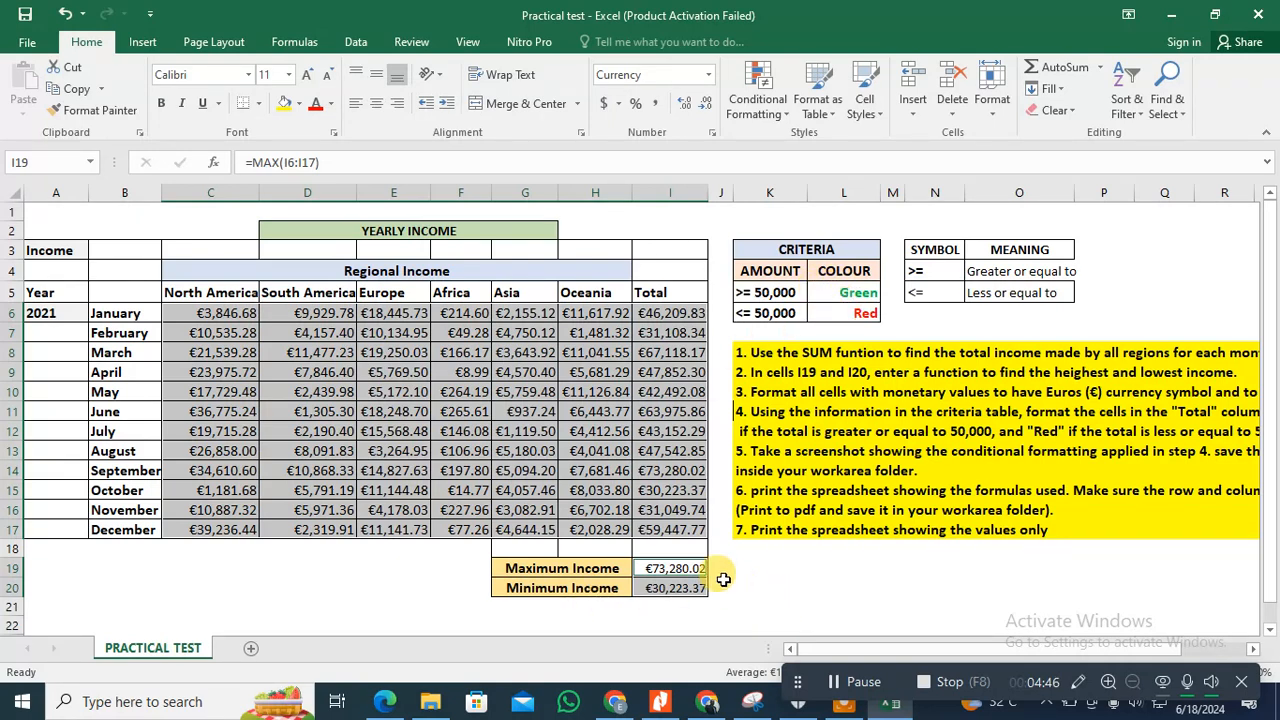
pyautogui.click(668, 313)
pyautogui.moveTo(668, 313); pyautogui.dragTo(674, 528)
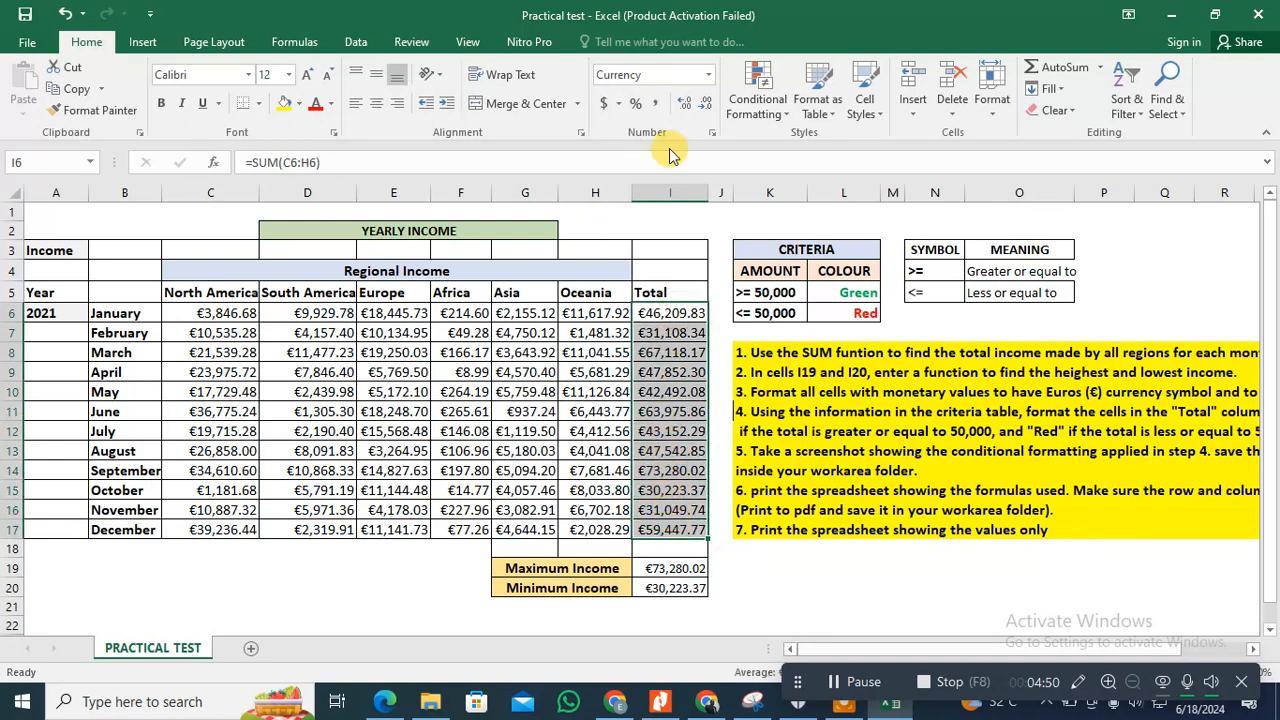
pyautogui.click(757, 100)
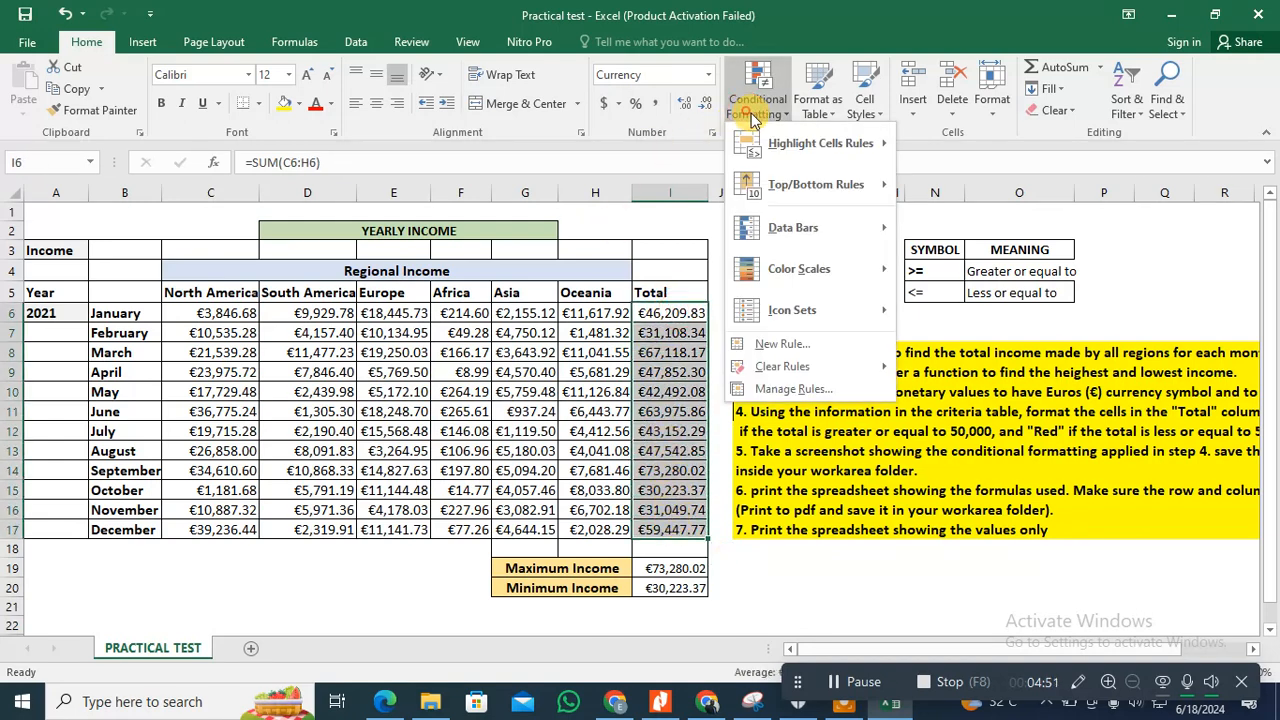
pyautogui.click(783, 344)
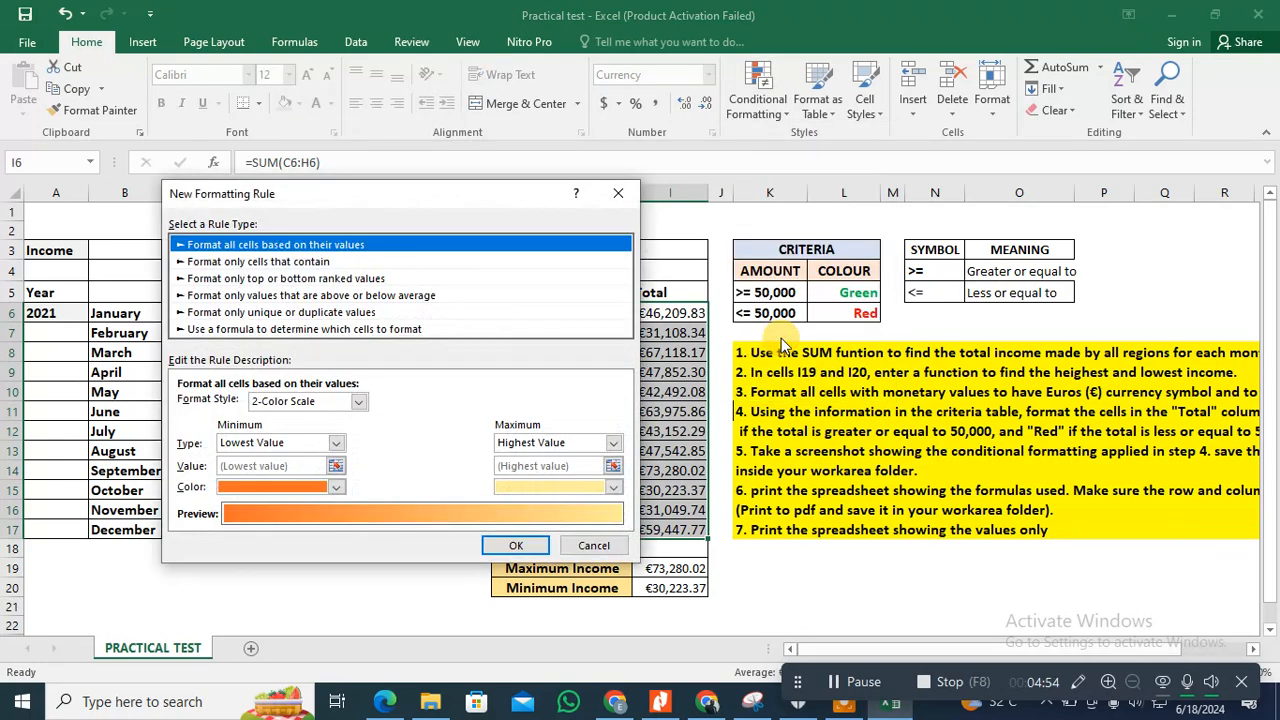
pyautogui.click(296, 262)
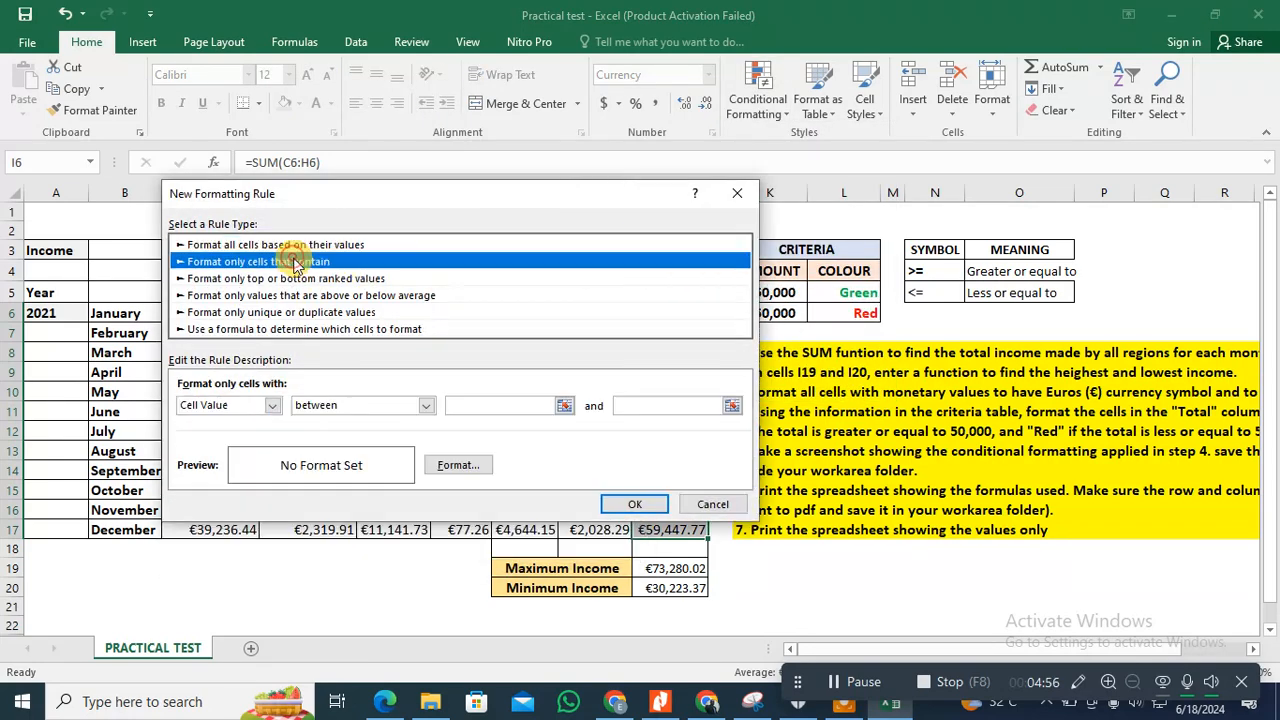
pyautogui.click(426, 405)
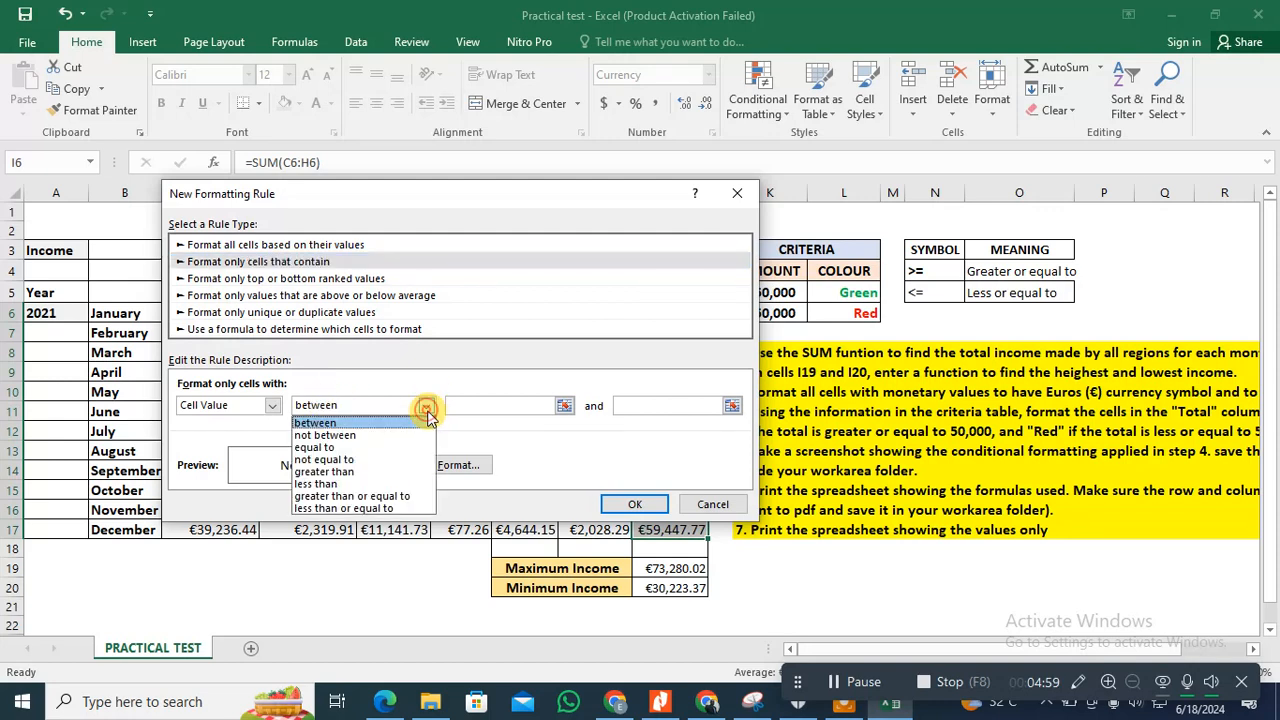
pyautogui.click(357, 496)
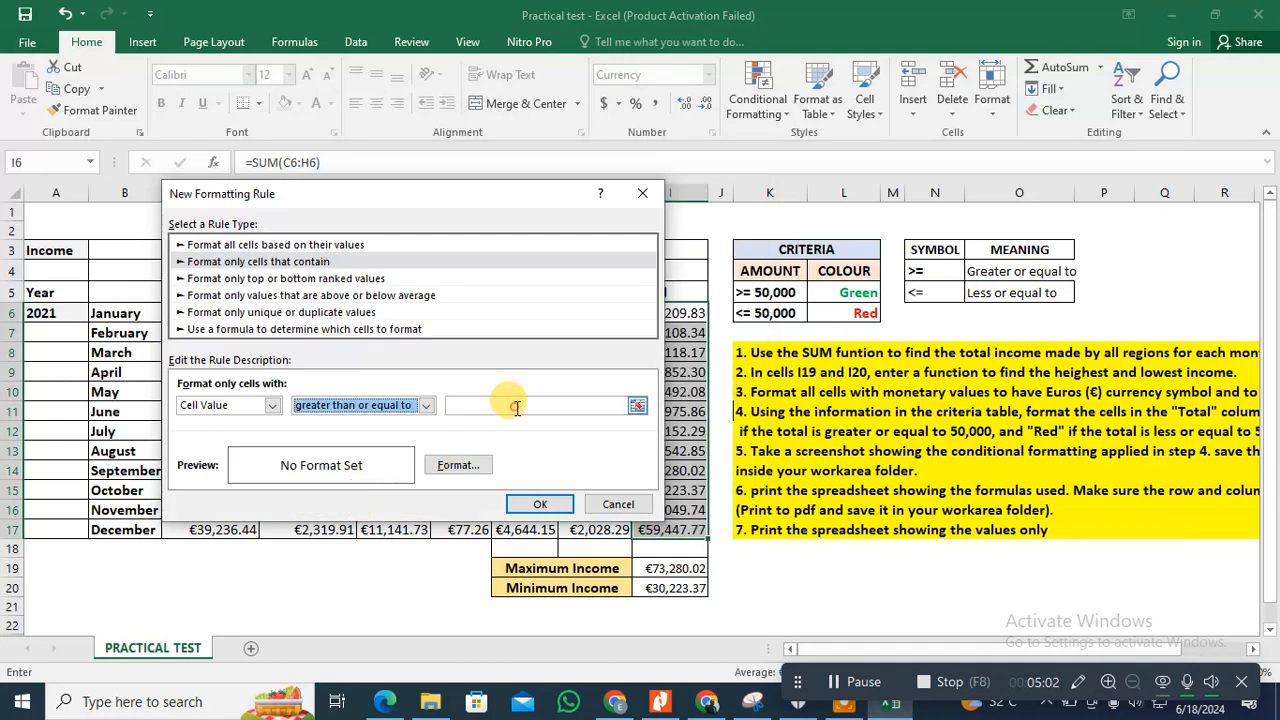
pyautogui.click(521, 405)
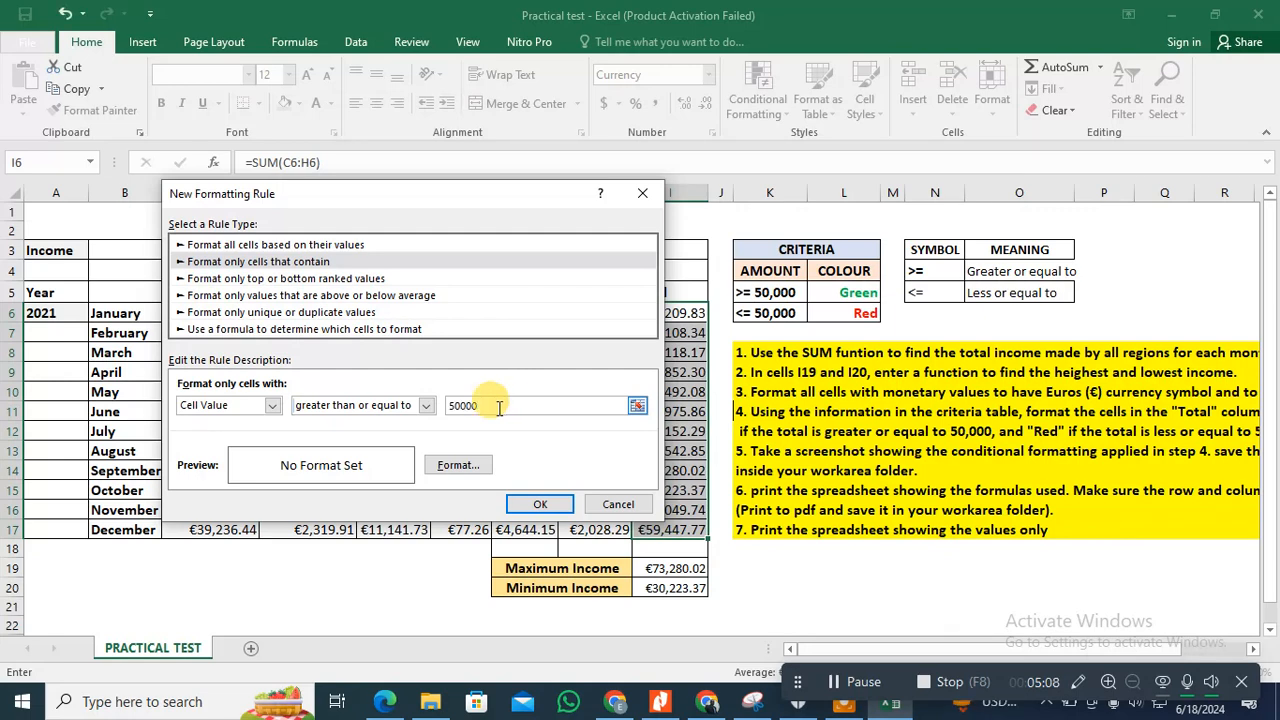
# Step: Give the greater-than-or-equal rule a bold green font and apply it to the totals
pyautogui.click(472, 466)
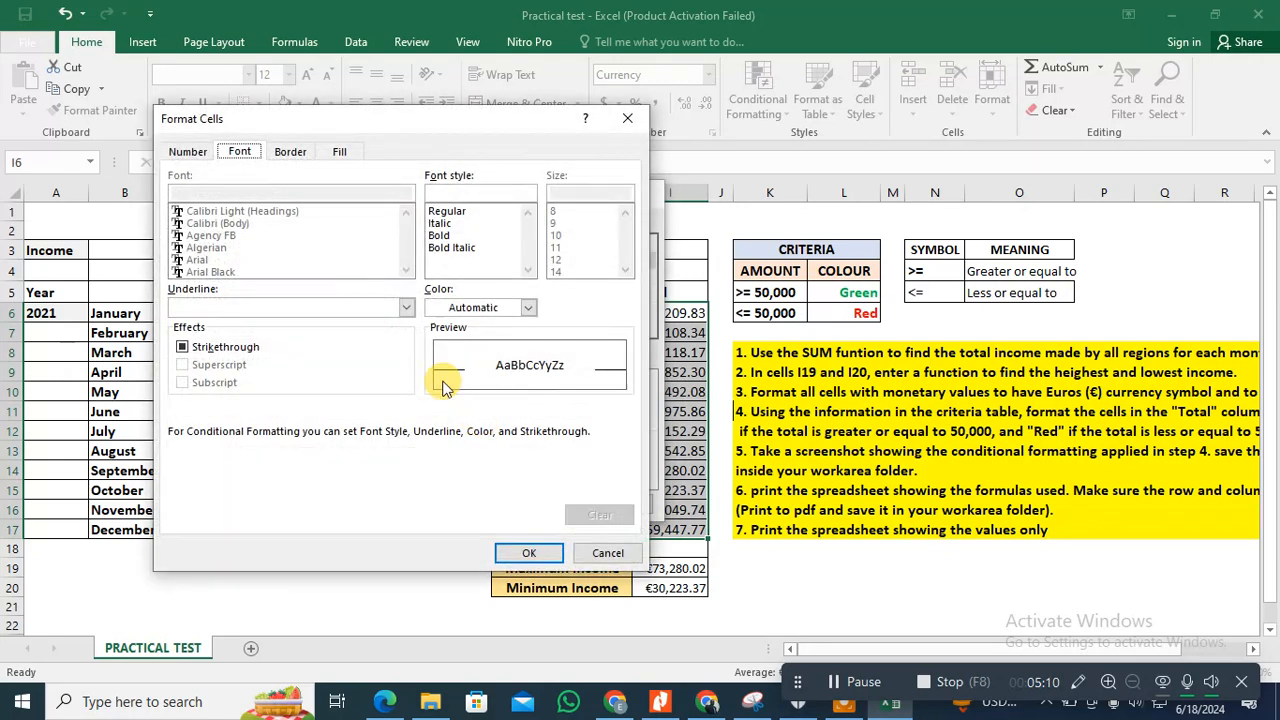
pyautogui.click(528, 307)
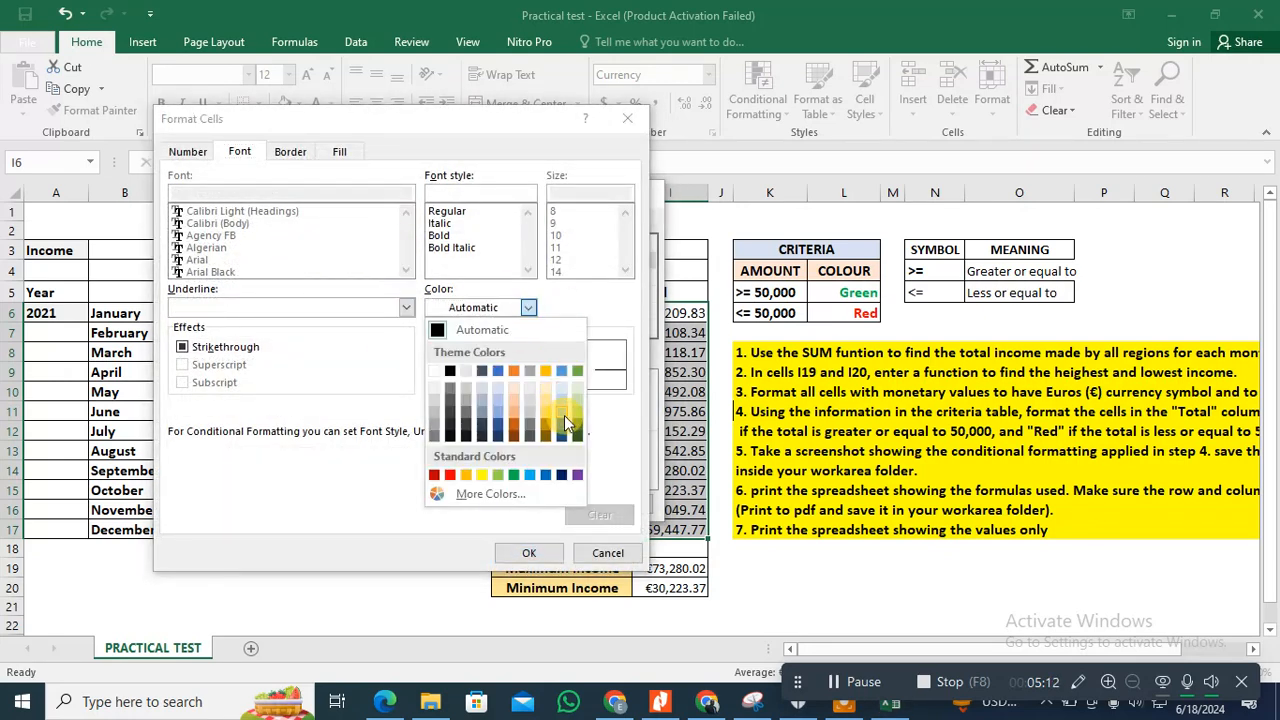
pyautogui.click(513, 474)
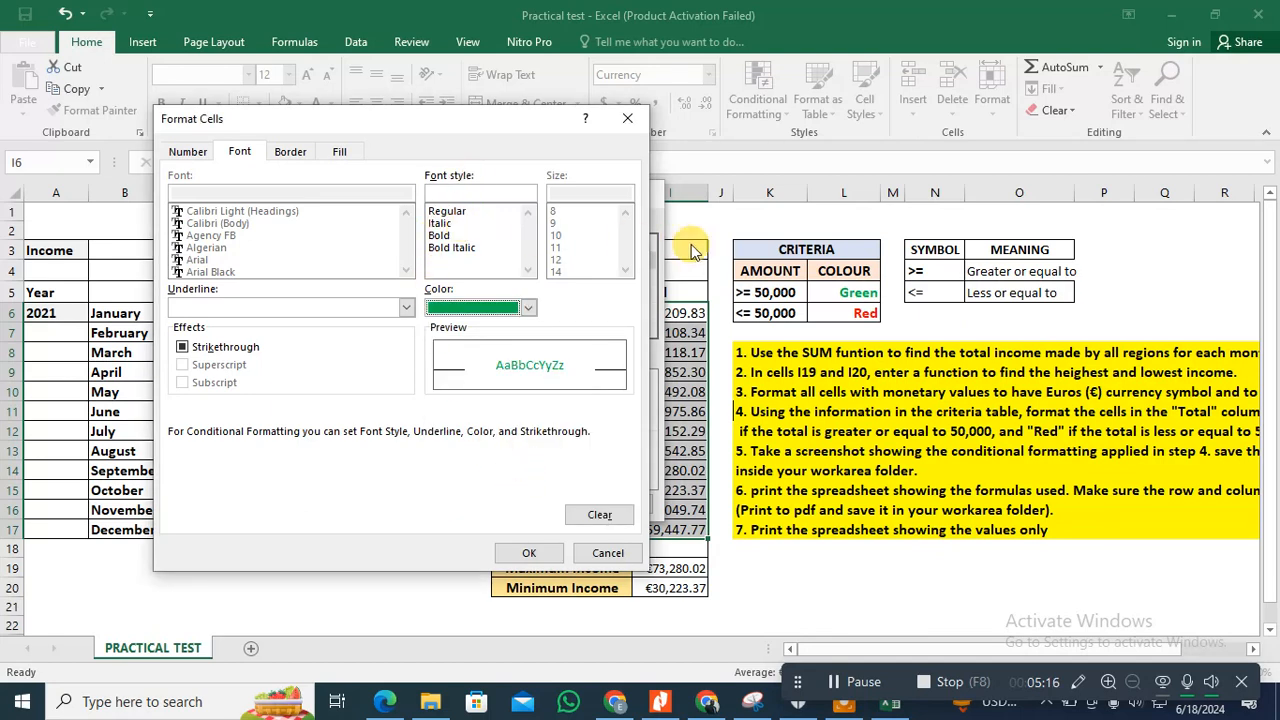
pyautogui.click(470, 235)
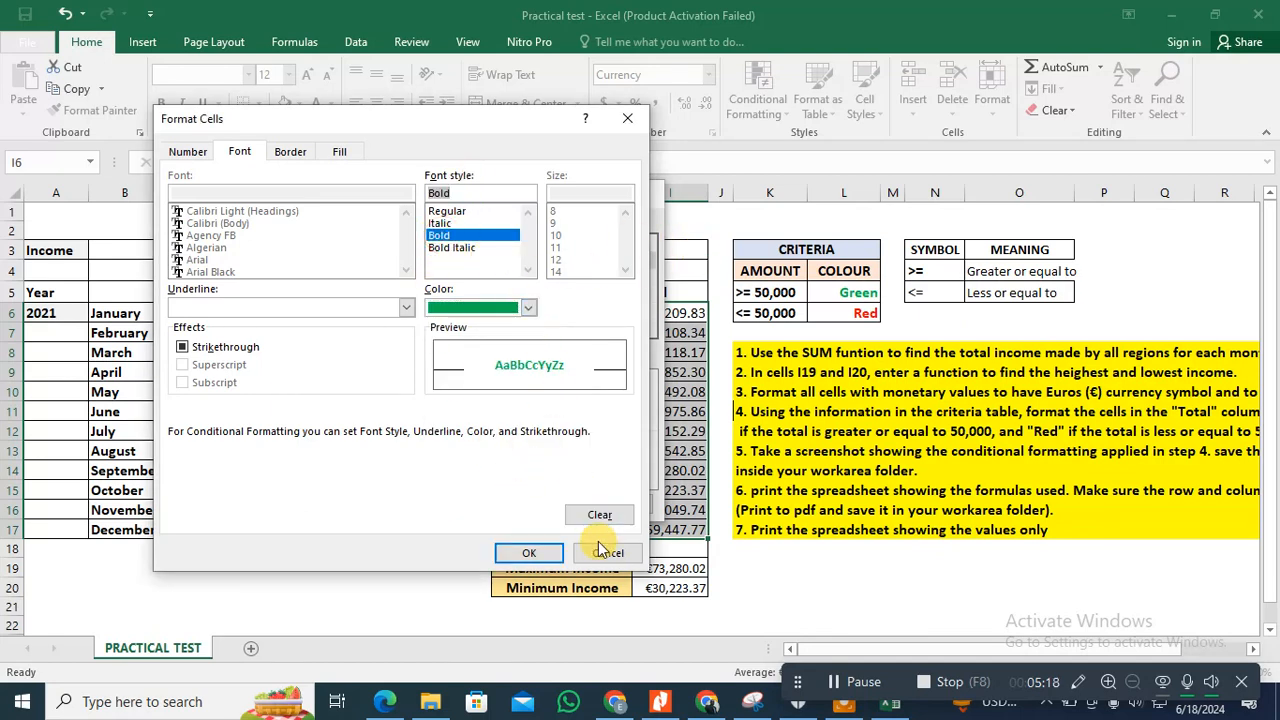
pyautogui.click(529, 553)
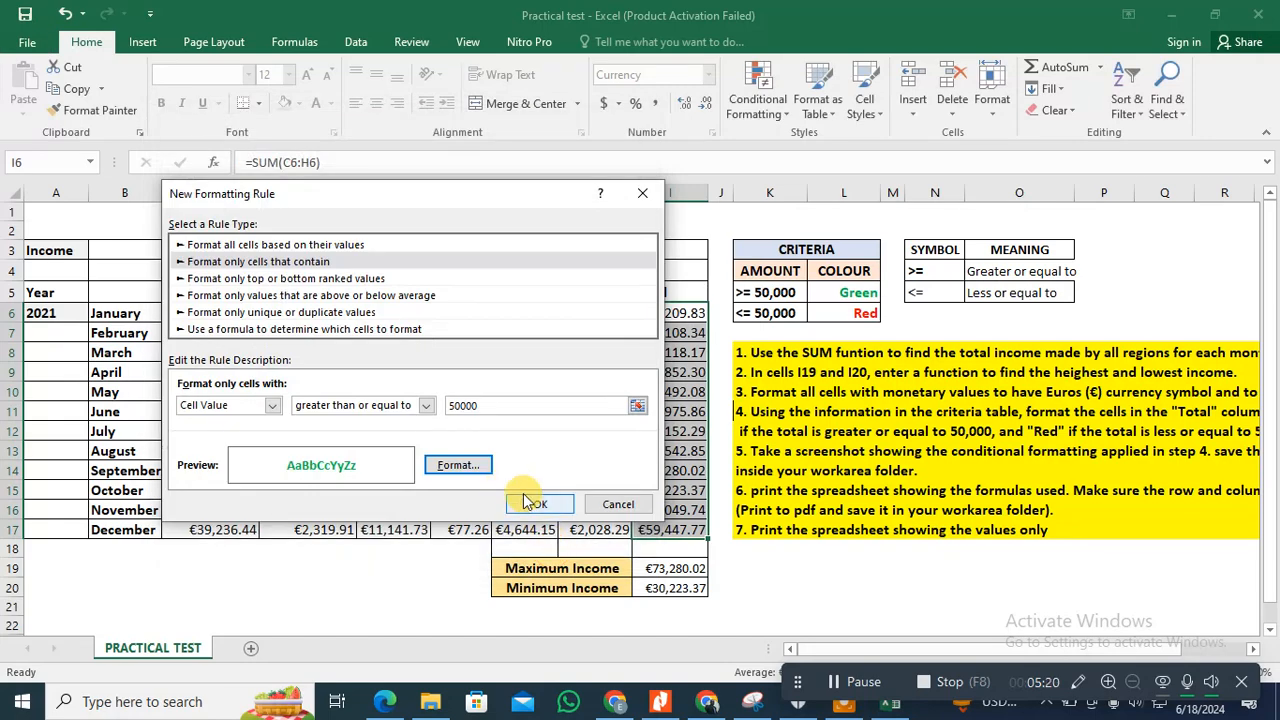
pyautogui.click(535, 505)
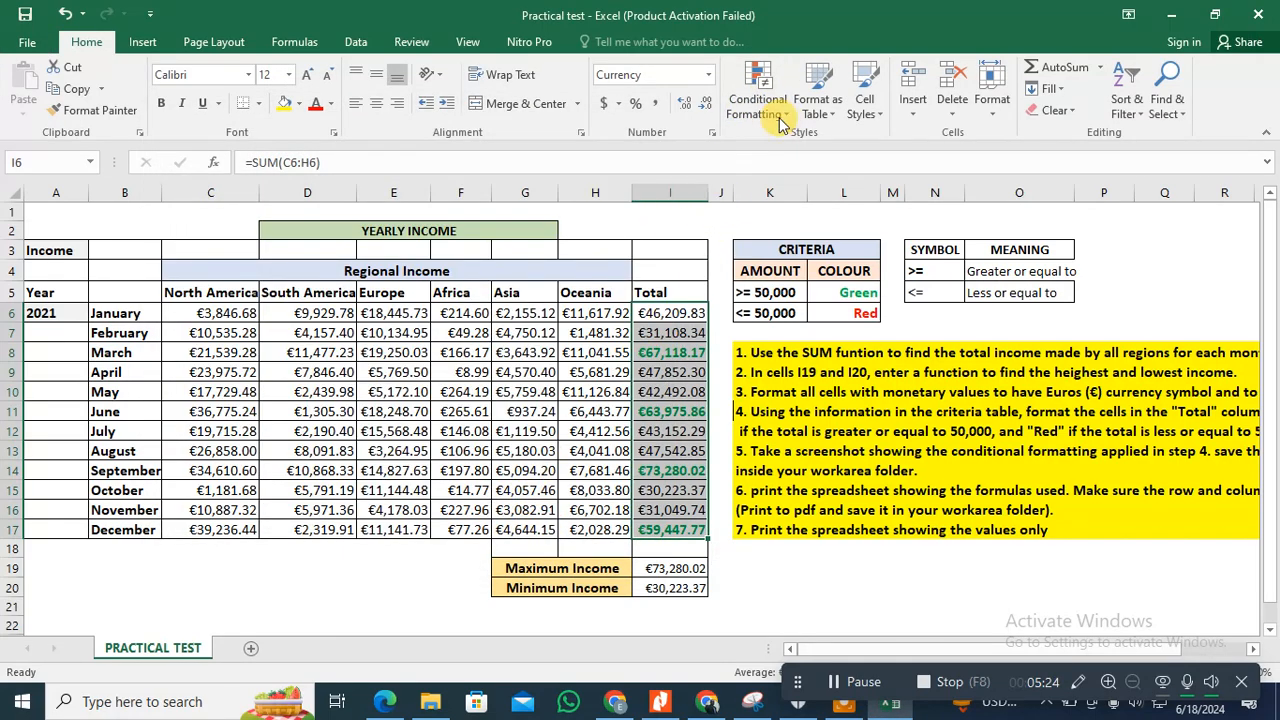
# Step: Start a second conditional formatting rule on I6:I17 for cell values less than or equal to 50000
pyautogui.click(783, 116)
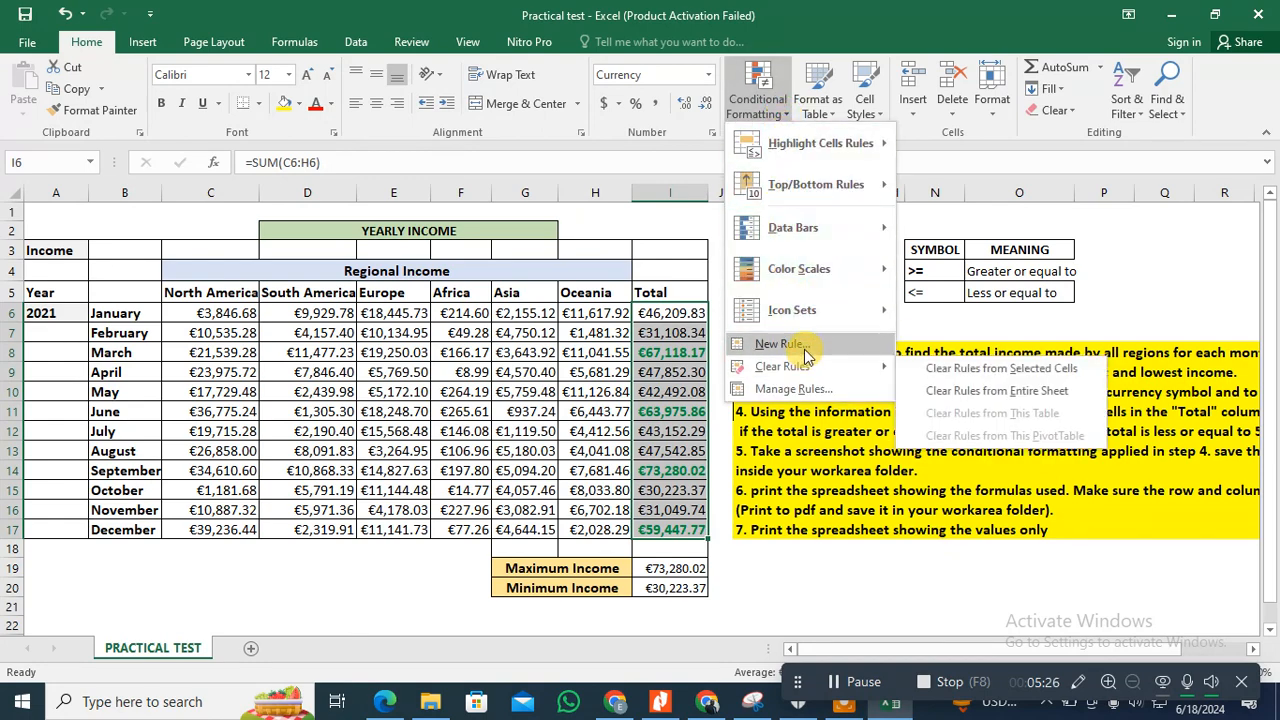
pyautogui.click(785, 343)
pyautogui.click(300, 241)
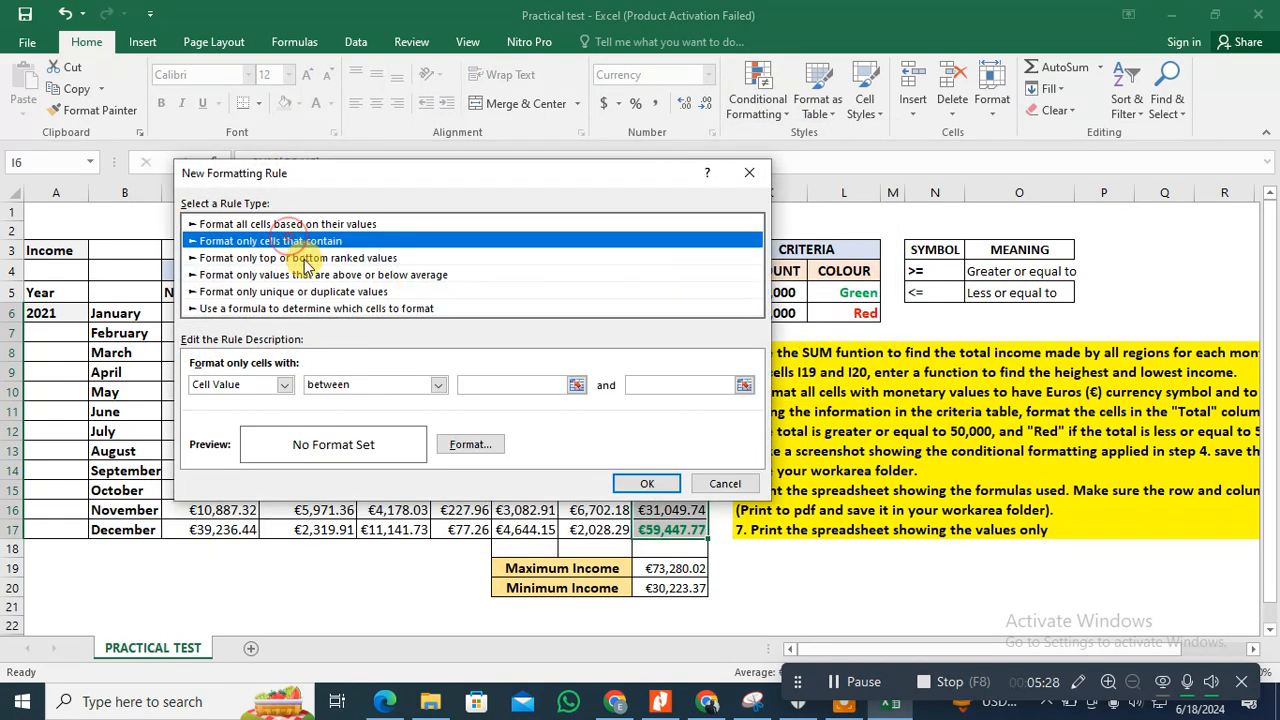
pyautogui.click(437, 386)
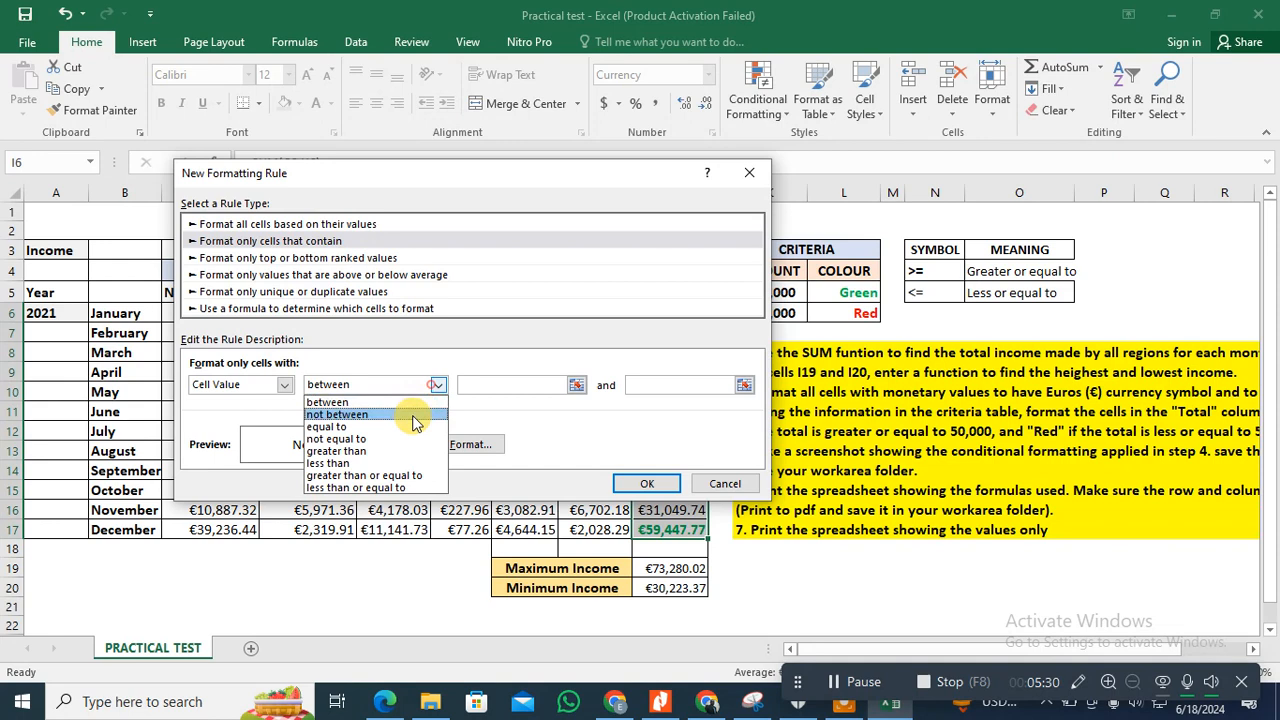
pyautogui.click(388, 488)
pyautogui.click(540, 386)
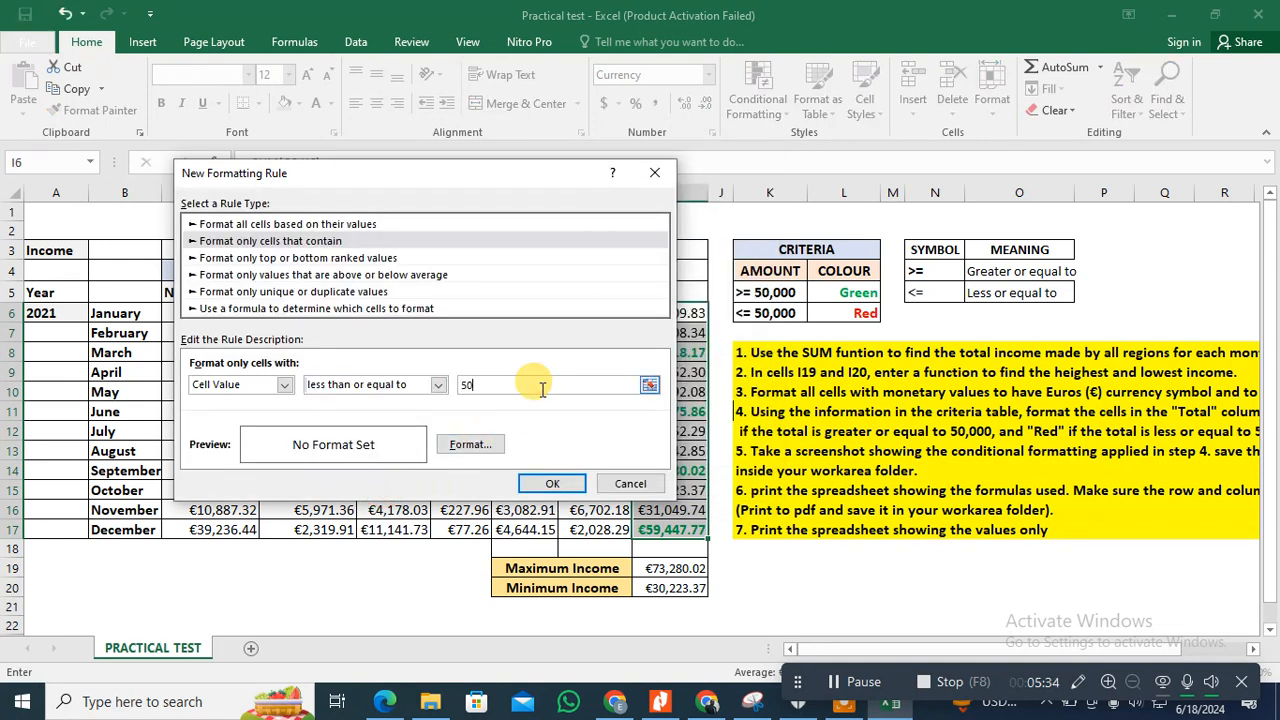
pyautogui.write('50000')
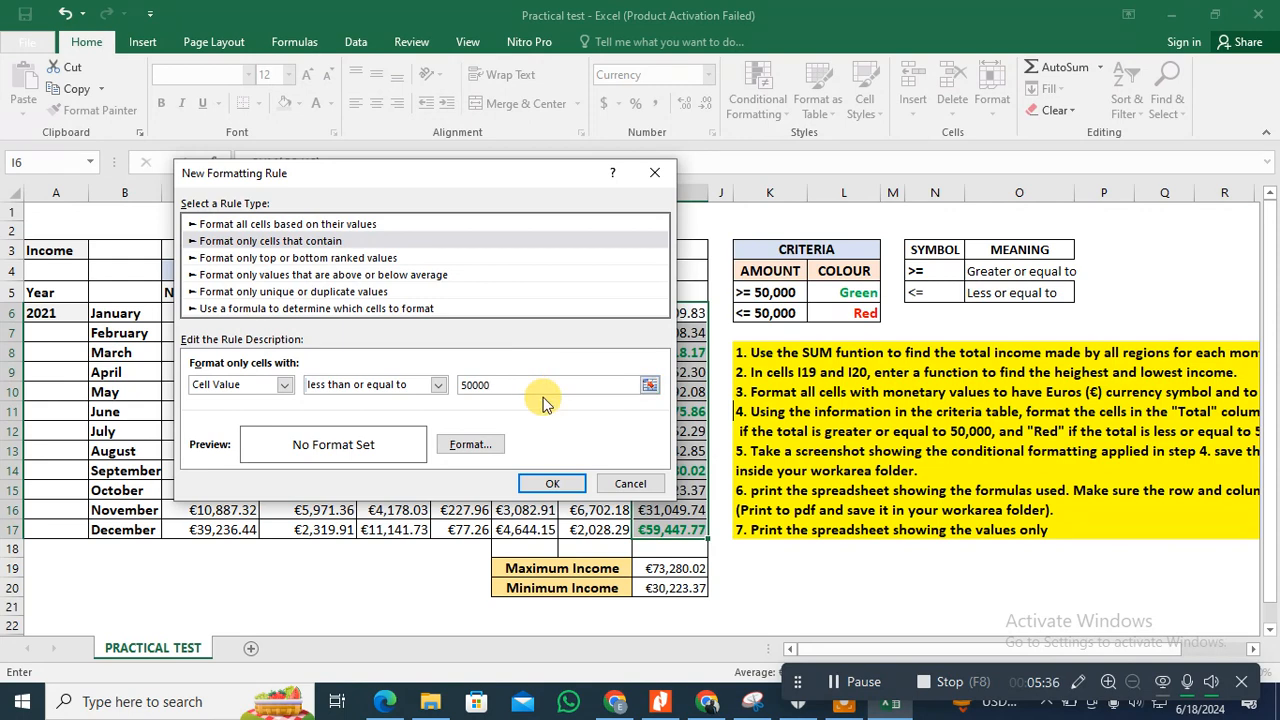
# Step: Give the less-than-or-equal rule a bold red font and apply it to the totals
pyautogui.click(462, 444)
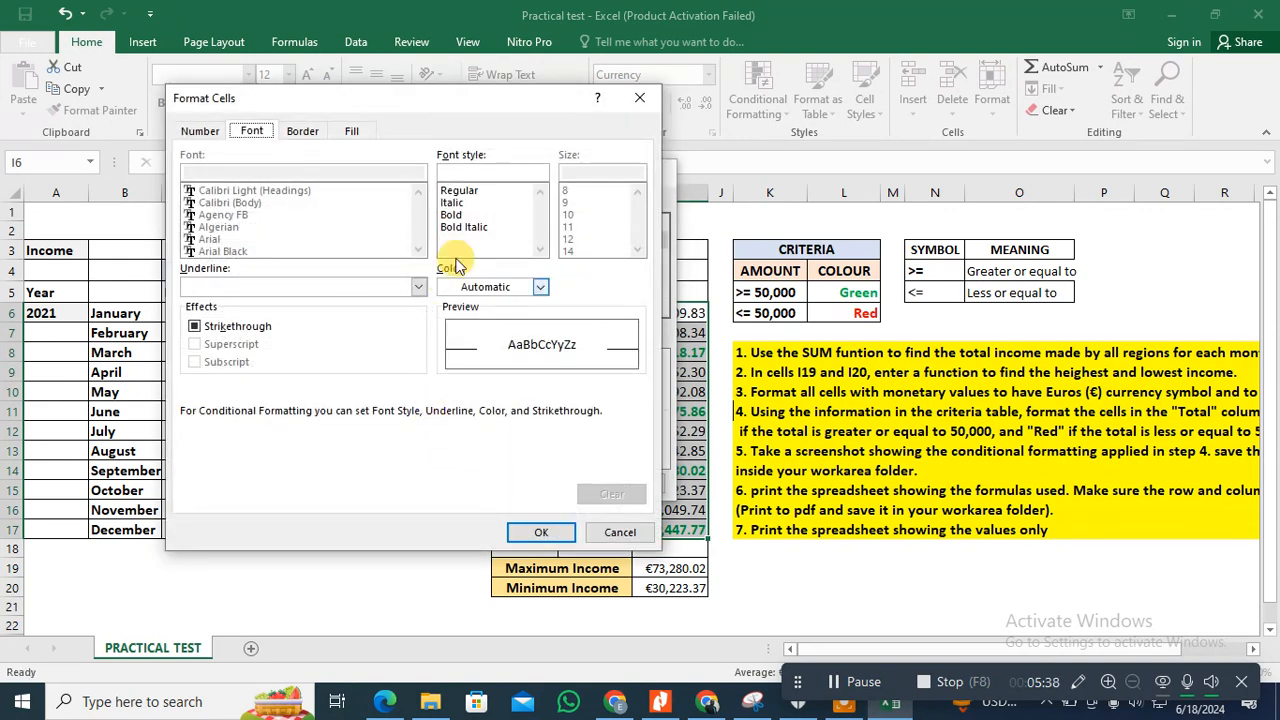
pyautogui.click(539, 287)
pyautogui.click(457, 455)
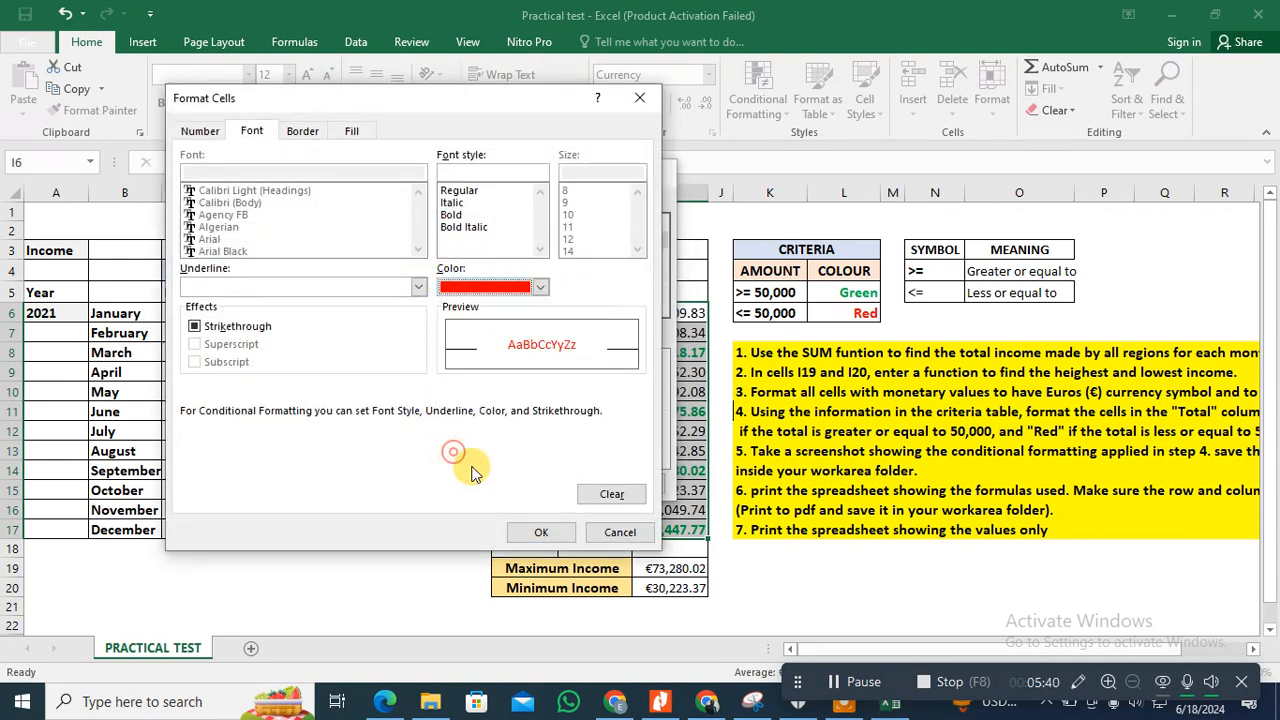
pyautogui.click(455, 214)
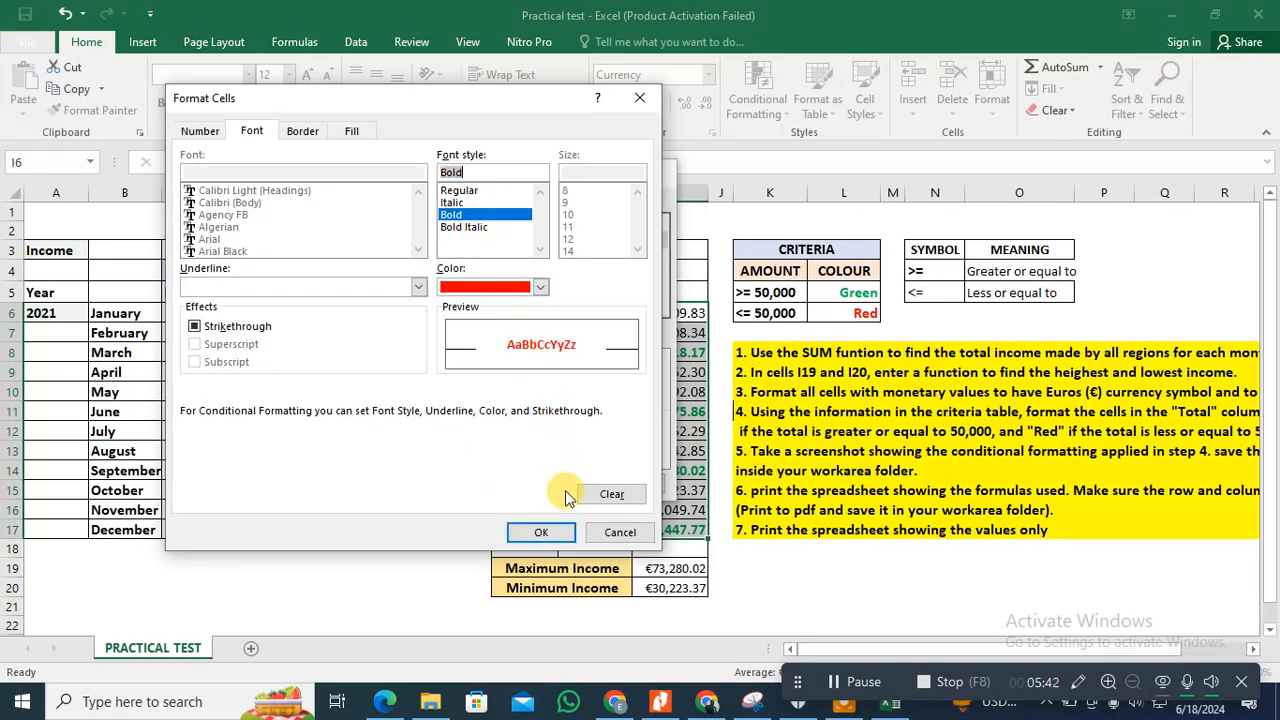
pyautogui.click(557, 531)
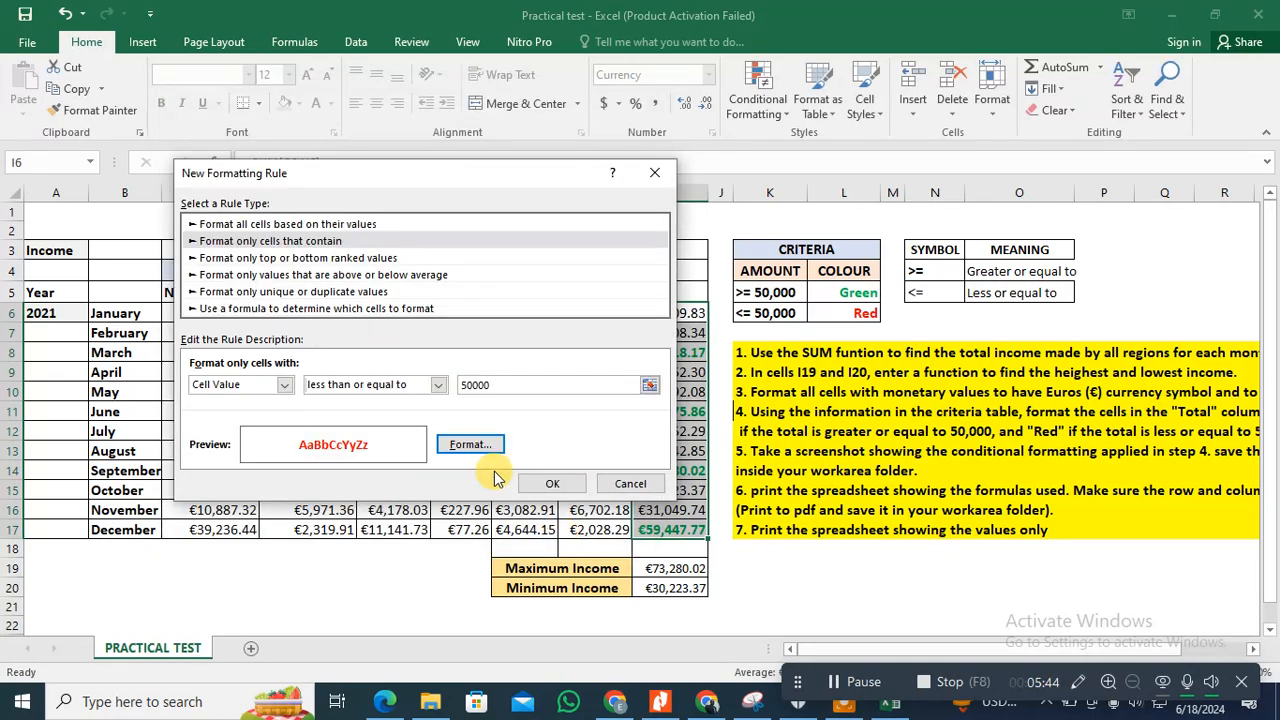
pyautogui.click(554, 484)
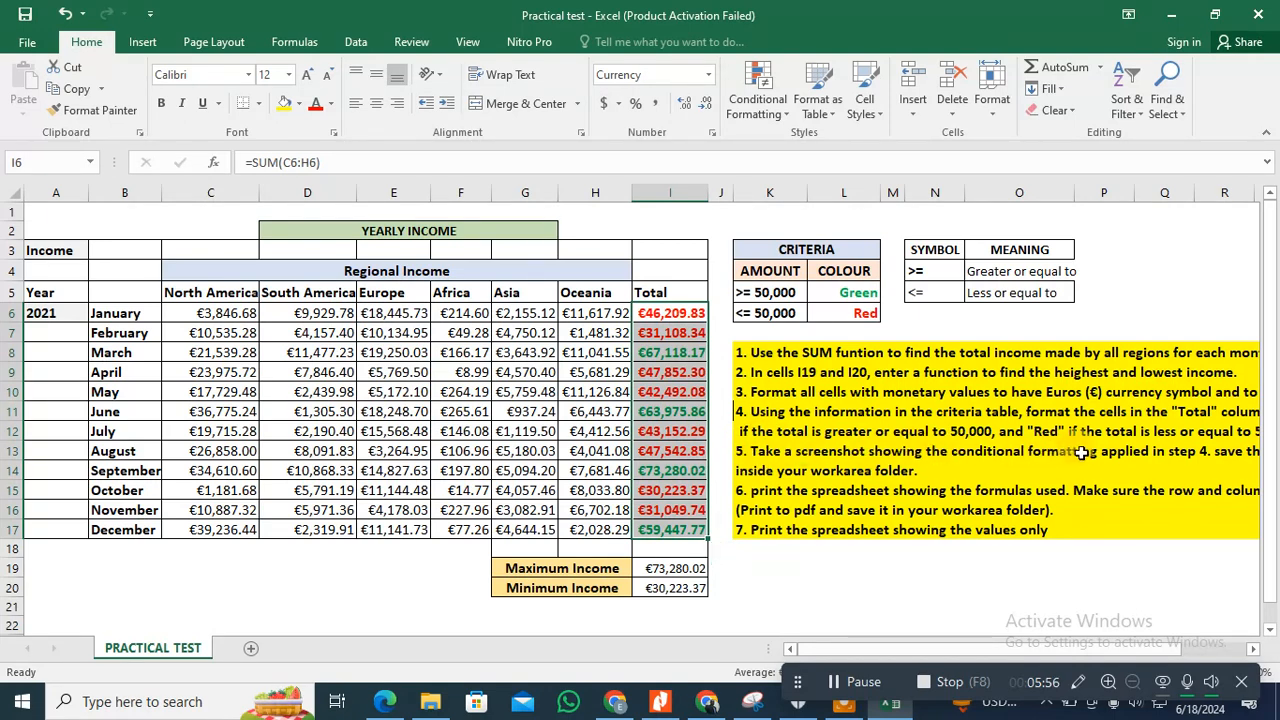
# Step: Show the Conditional Formatting Rules Manager for the Total cells and move it over the middle of the sheet
pyautogui.moveTo(985, 648); pyautogui.dragTo(840, 645)
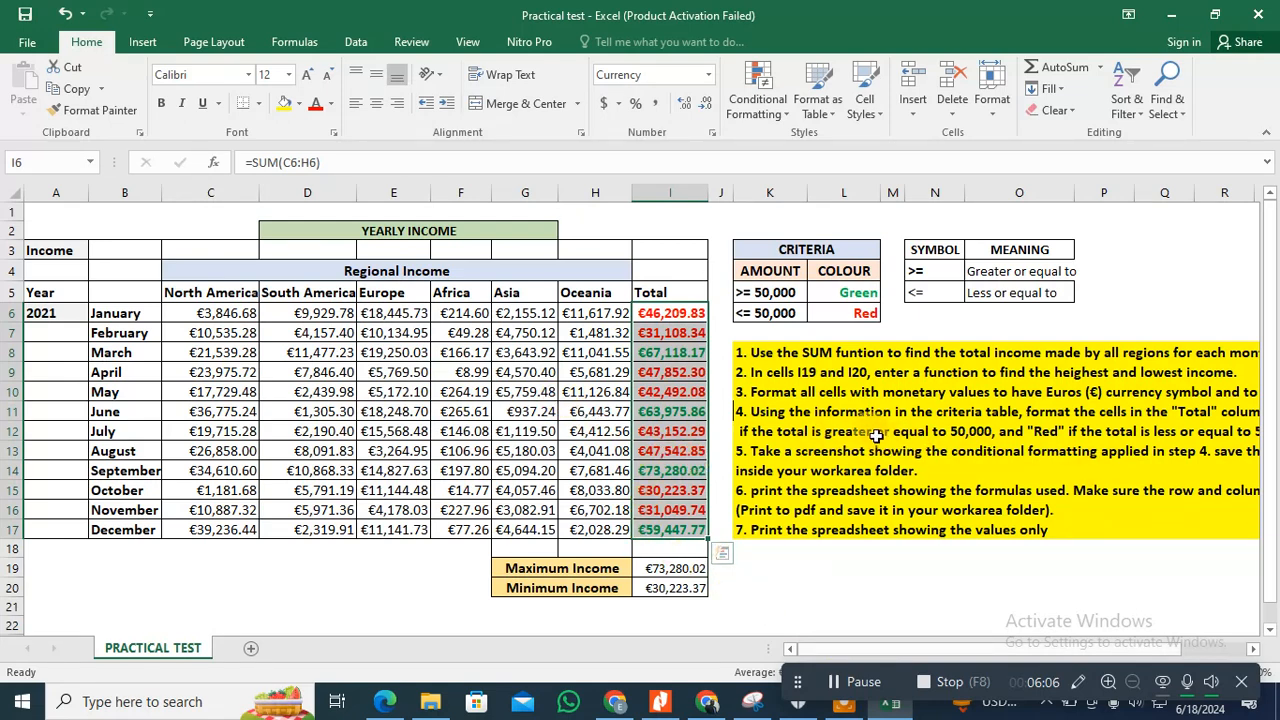
pyautogui.click(776, 116)
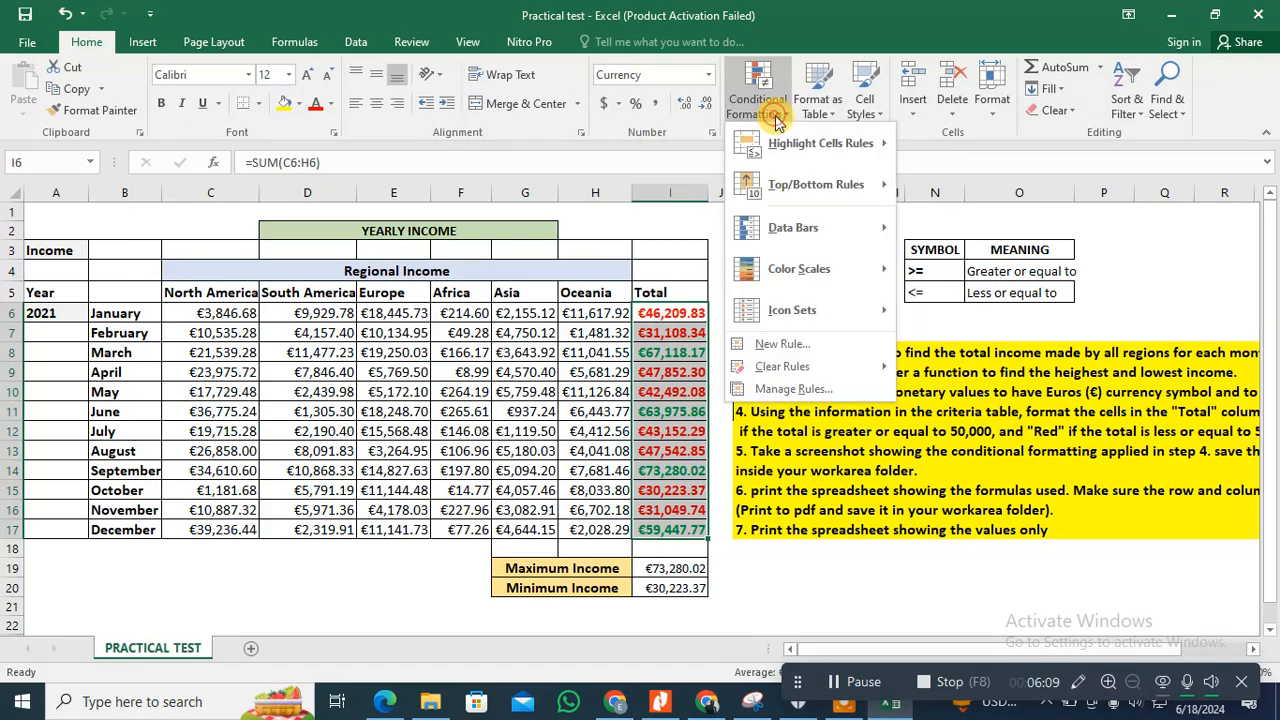
pyautogui.click(815, 392)
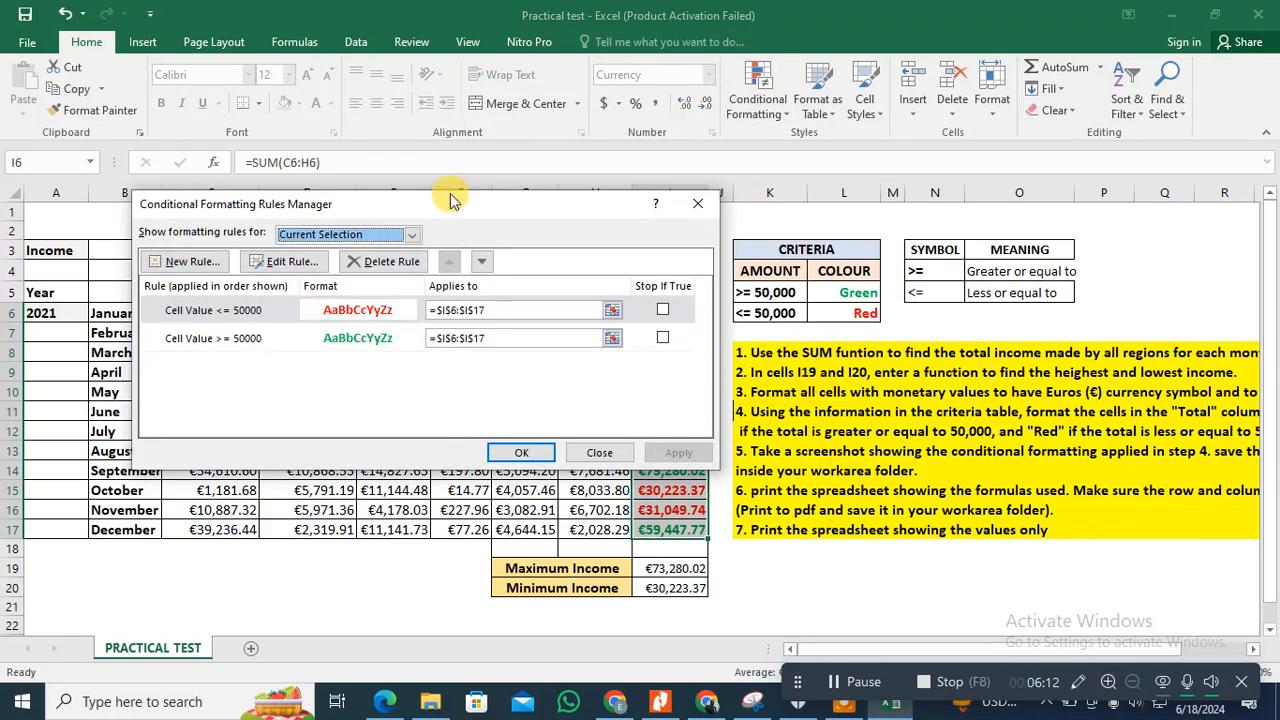
pyautogui.moveTo(440, 196); pyautogui.dragTo(556, 226)
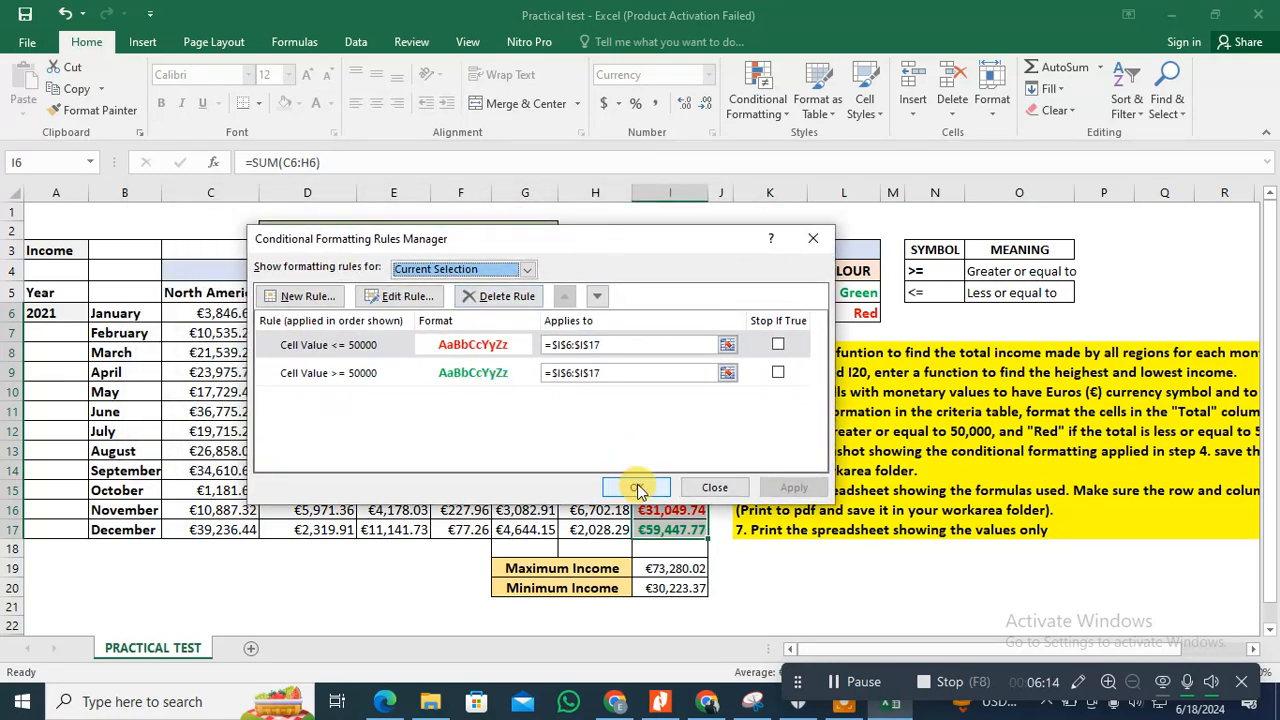
# Step: Switch to Snipping Tool and capture a new snip of the whole Conditional Formatting Rules Manager dialog
pyautogui.click(750, 702)
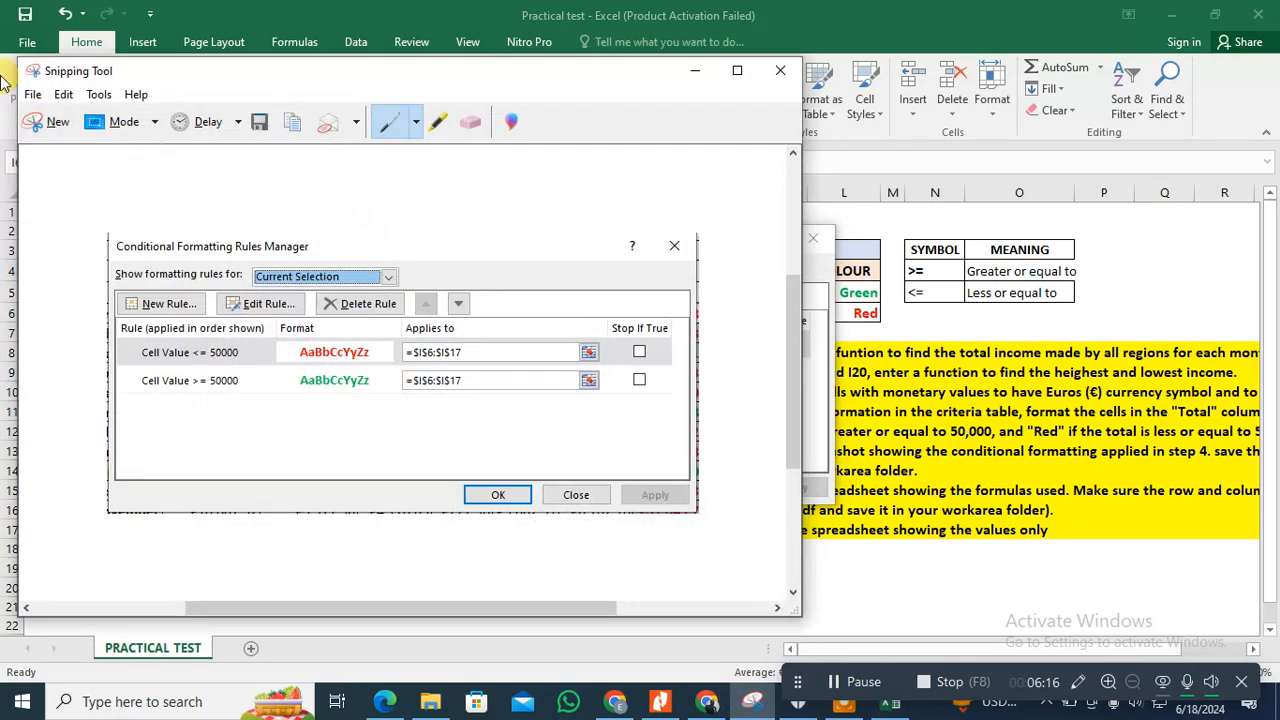
pyautogui.click(45, 130)
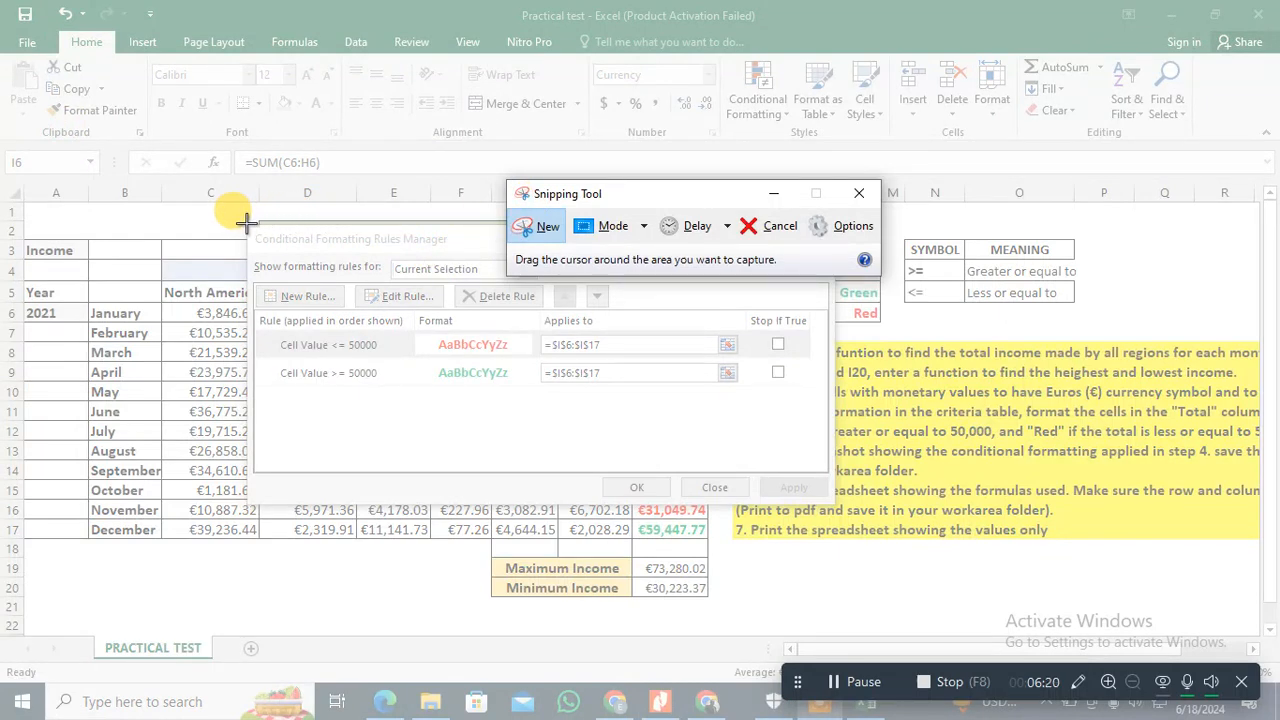
pyautogui.moveTo(245, 222); pyautogui.dragTo(835, 510)
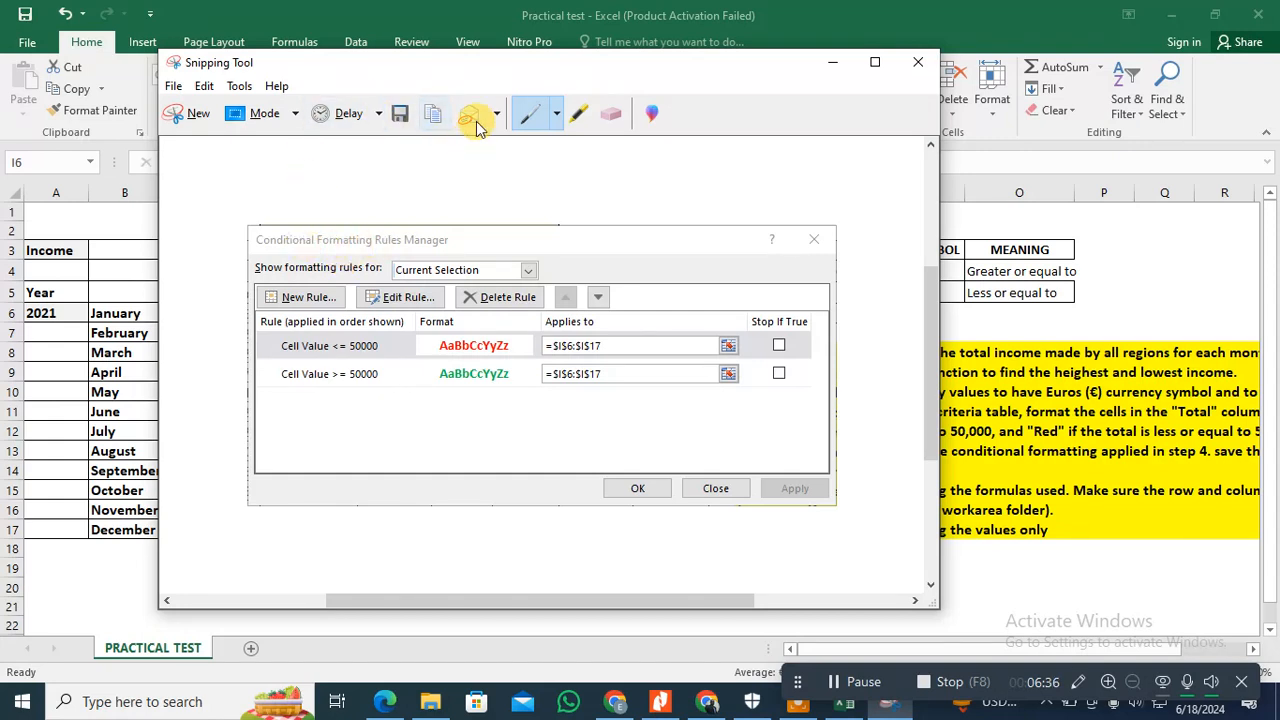
# Step: Highlight the conditions "Cell Value <= 50000" and "Cell Value >= 50000" in the snip with the yellow highlighter
pyautogui.click(577, 115)
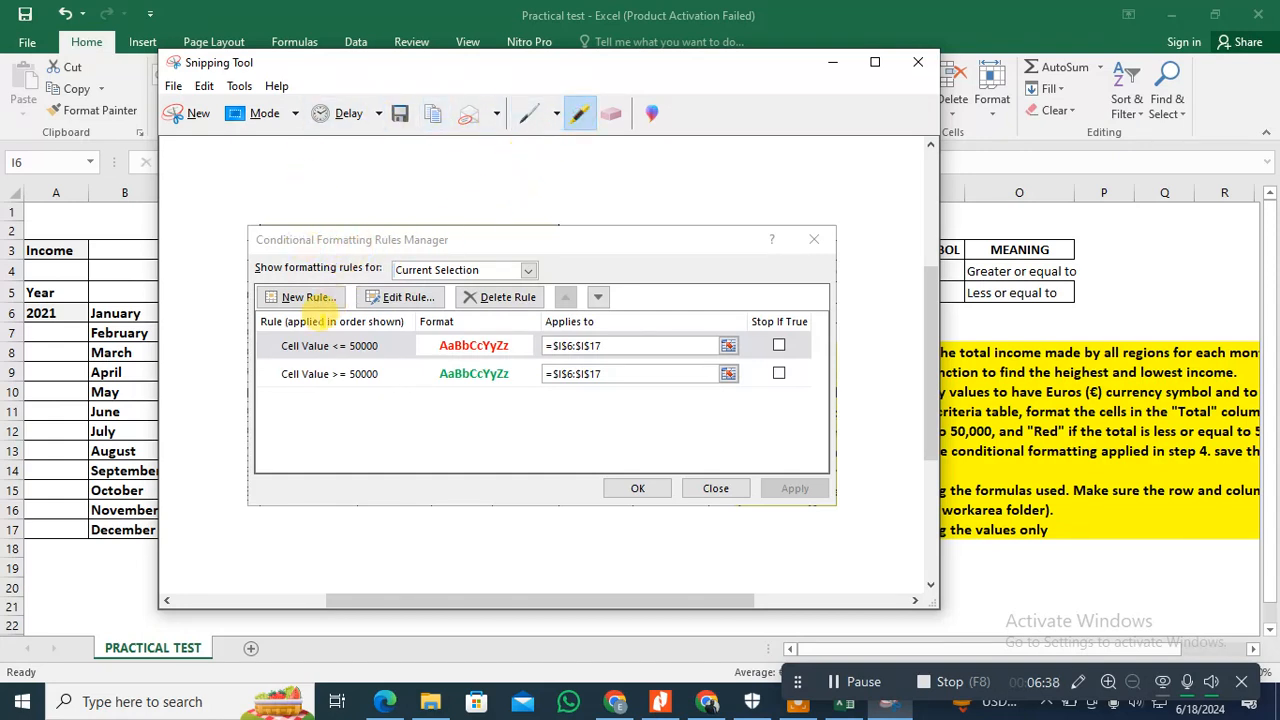
pyautogui.moveTo(278, 345); pyautogui.dragTo(370, 346)
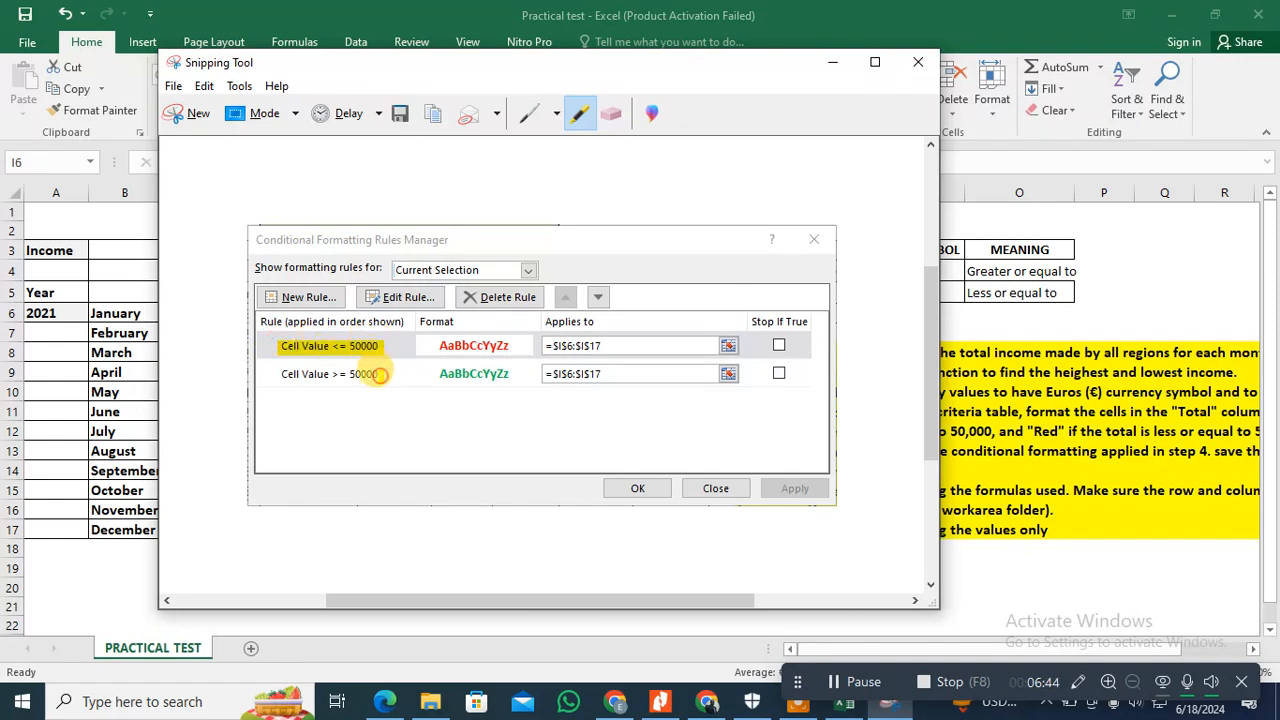
pyautogui.moveTo(380, 374); pyautogui.dragTo(283, 373)
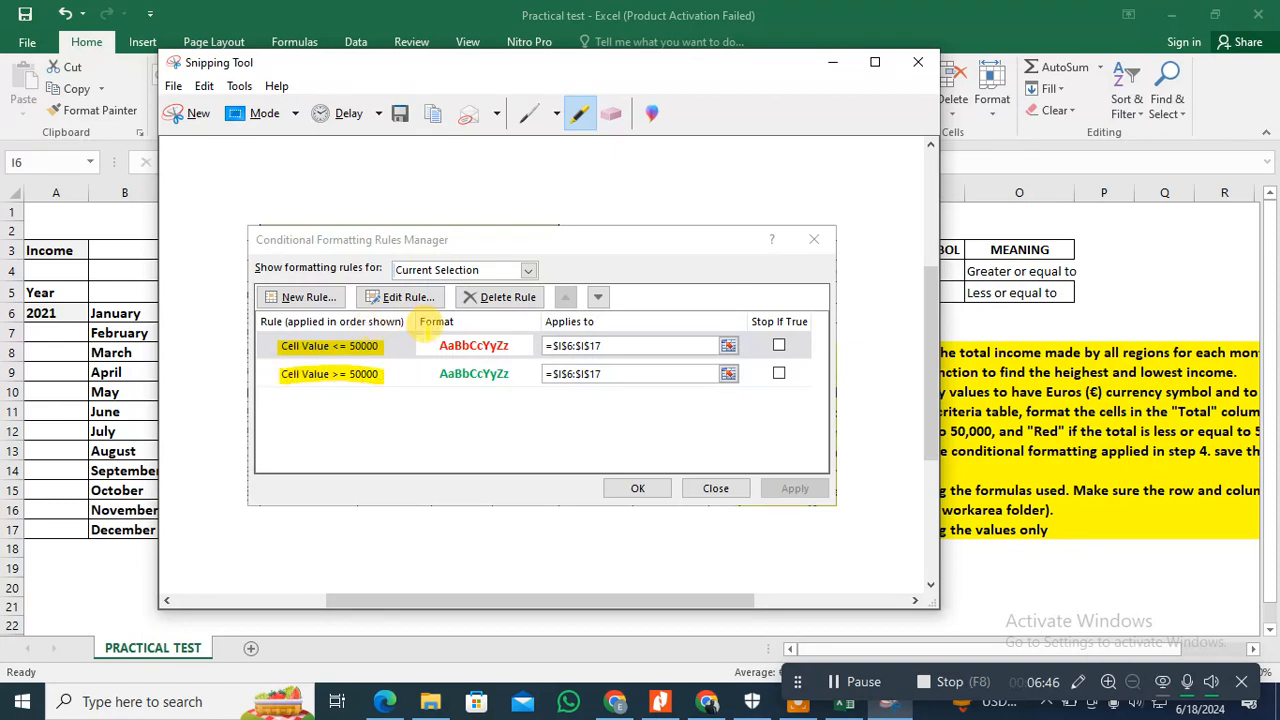
# Step: Highlight both rules' format previews and their "=$I$6:$I$17" ranges in the snip with the yellow highlighter
pyautogui.moveTo(435, 345)
pyautogui.mouseDown()
pyautogui.moveTo(518, 345)
pyautogui.moveTo(440, 345)
pyautogui.mouseUp()
pyautogui.moveTo(429, 371); pyautogui.dragTo(512, 373)
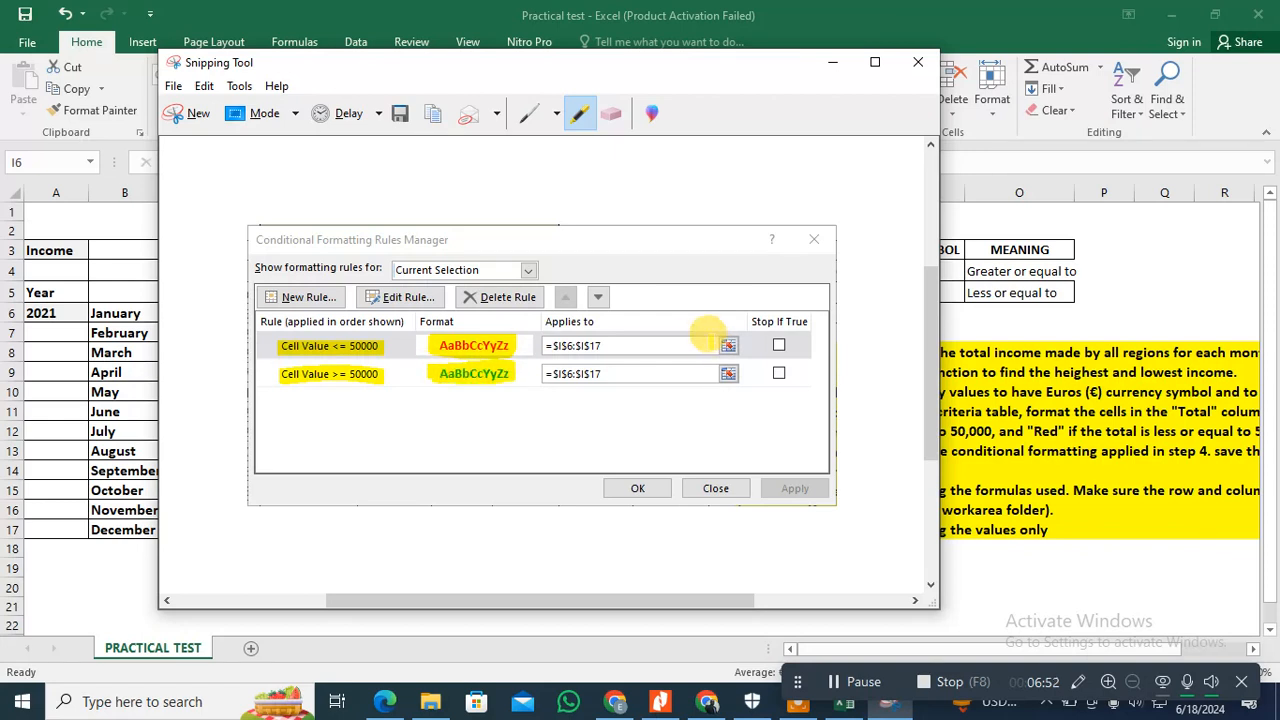
pyautogui.moveTo(614, 345); pyautogui.dragTo(546, 345)
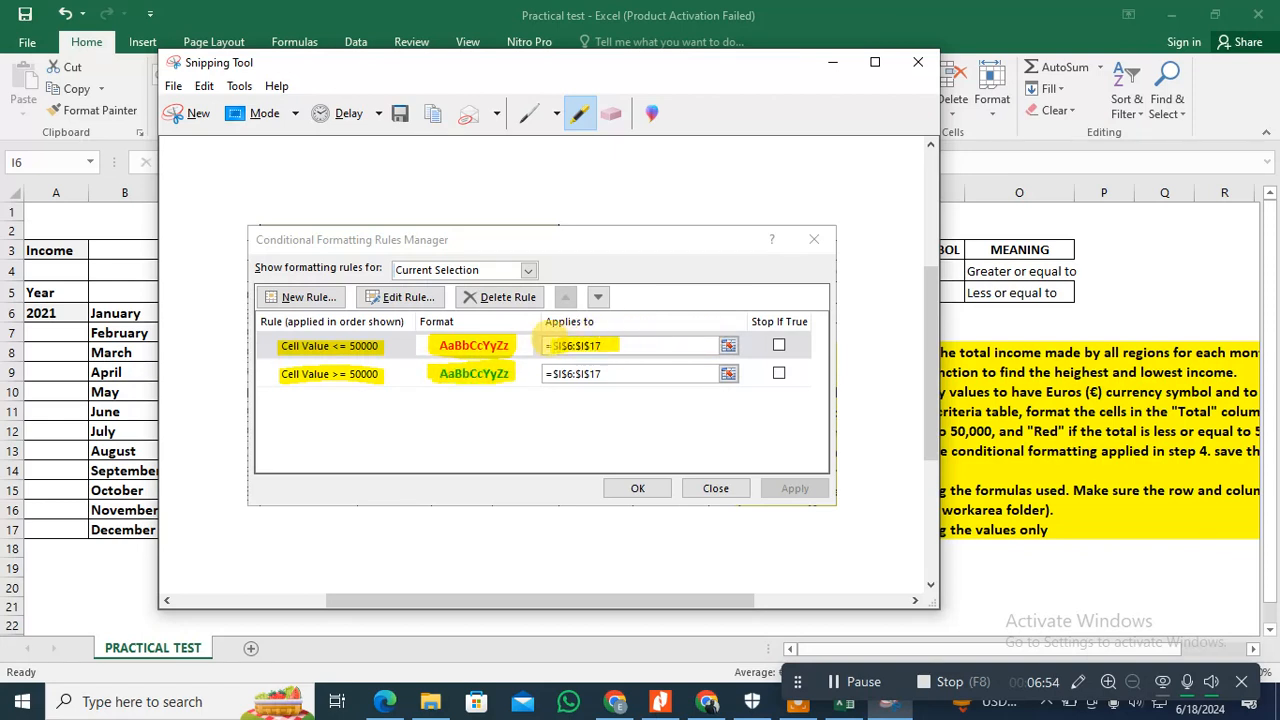
pyautogui.moveTo(610, 372); pyautogui.dragTo(549, 368)
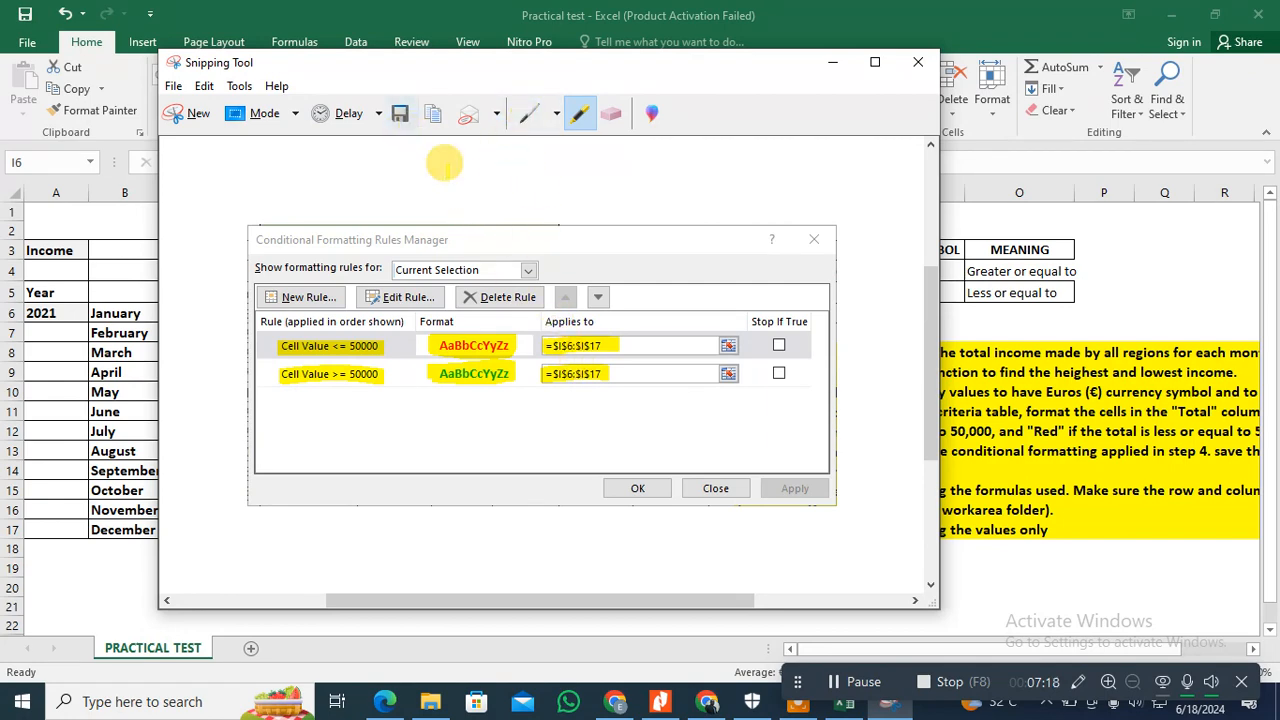
# Step: Save the snip as a PNG named "Conditional formatting" in the Year 9 Term 3 Test folder on the Desktop
pyautogui.click(401, 115)
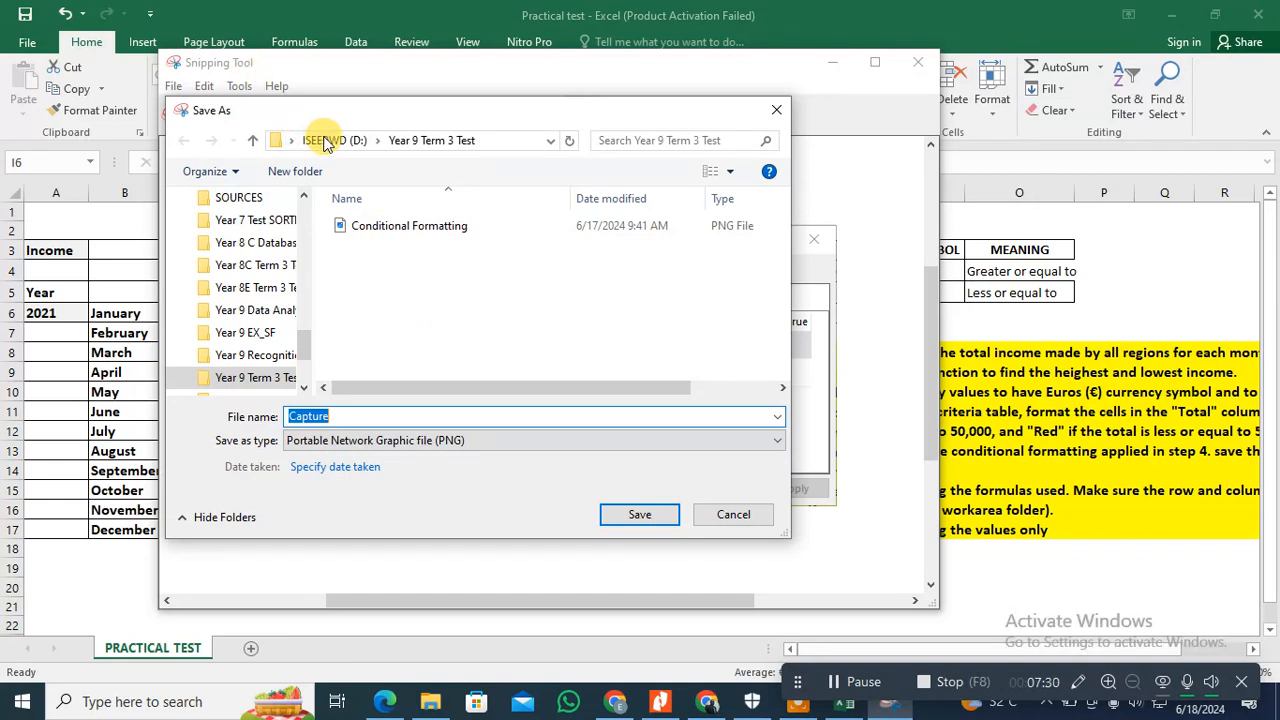
pyautogui.scroll(5, 263, 260)
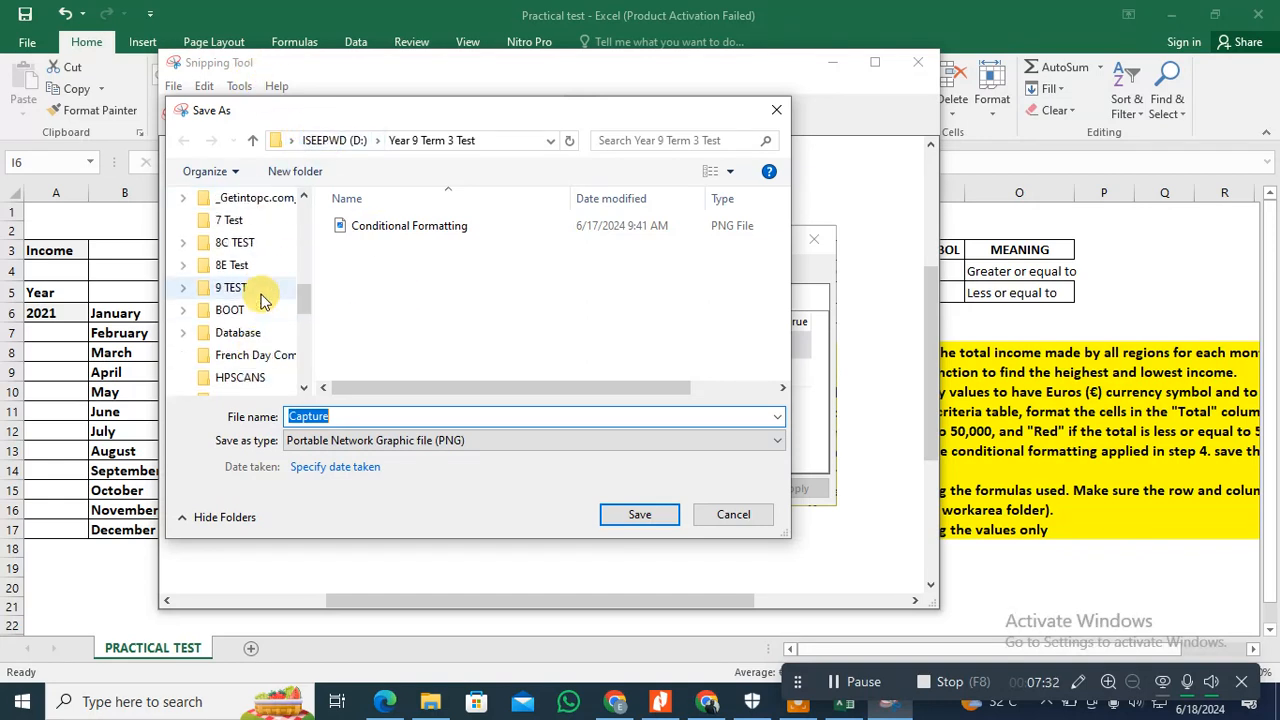
pyautogui.scroll(5, 263, 300)
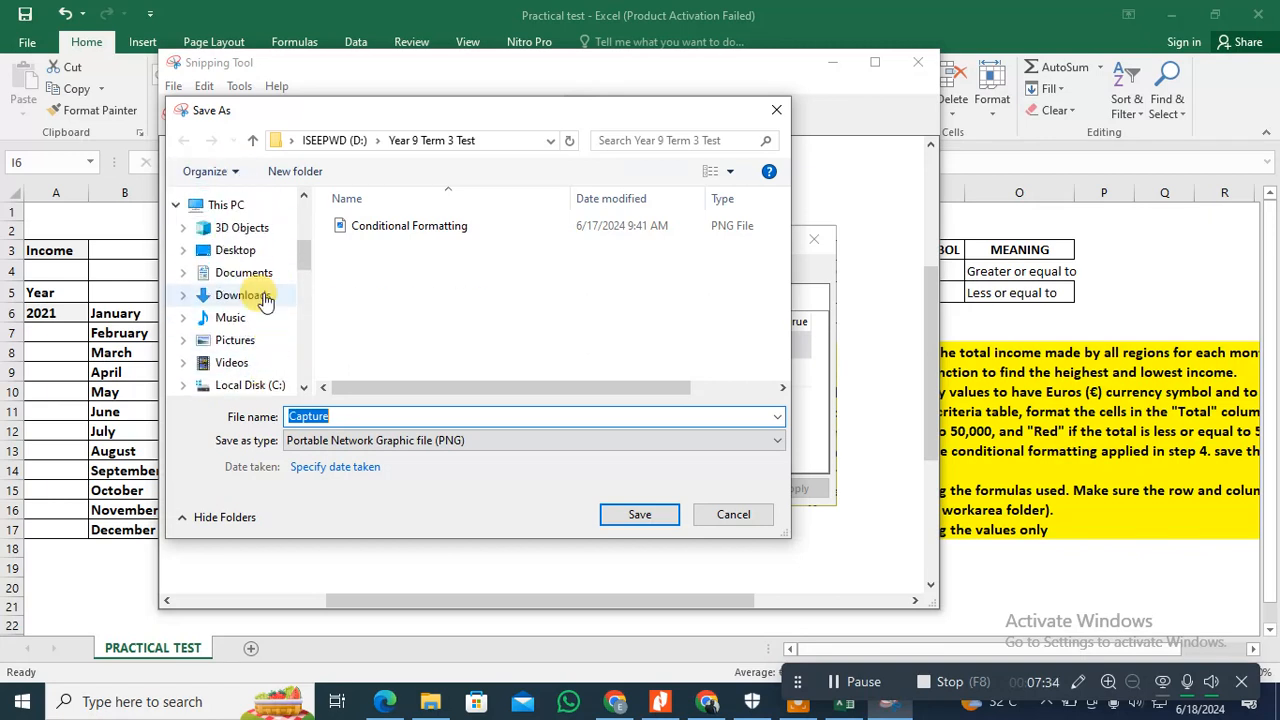
pyautogui.click(232, 250)
pyautogui.scroll(-1, 433, 305)
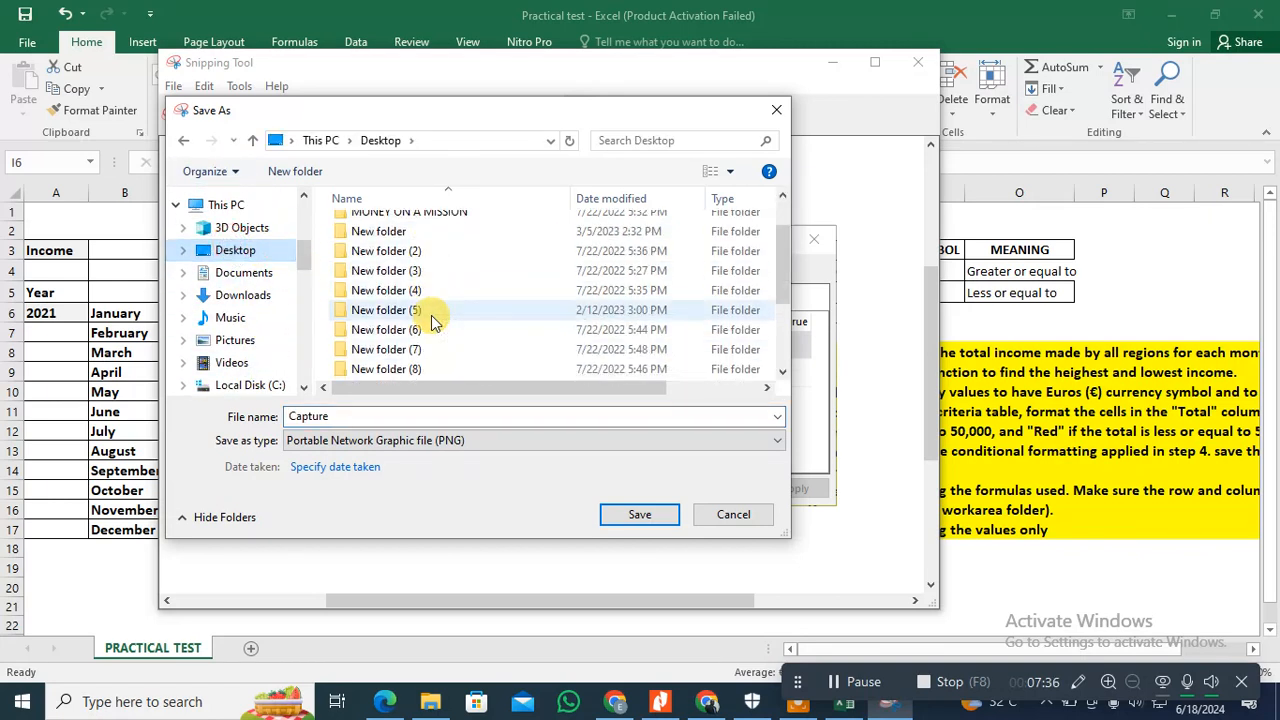
pyautogui.scroll(-3, 433, 315)
pyautogui.doubleClick(390, 367)
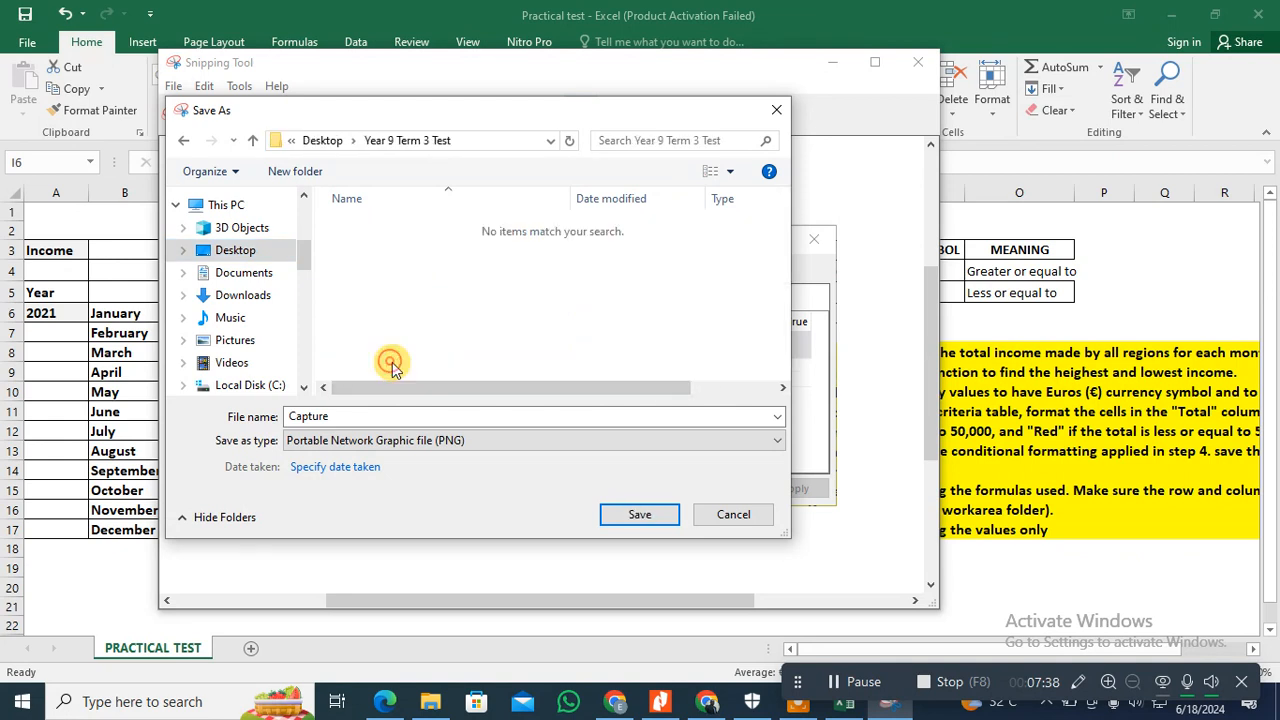
pyautogui.doubleClick(325, 414)
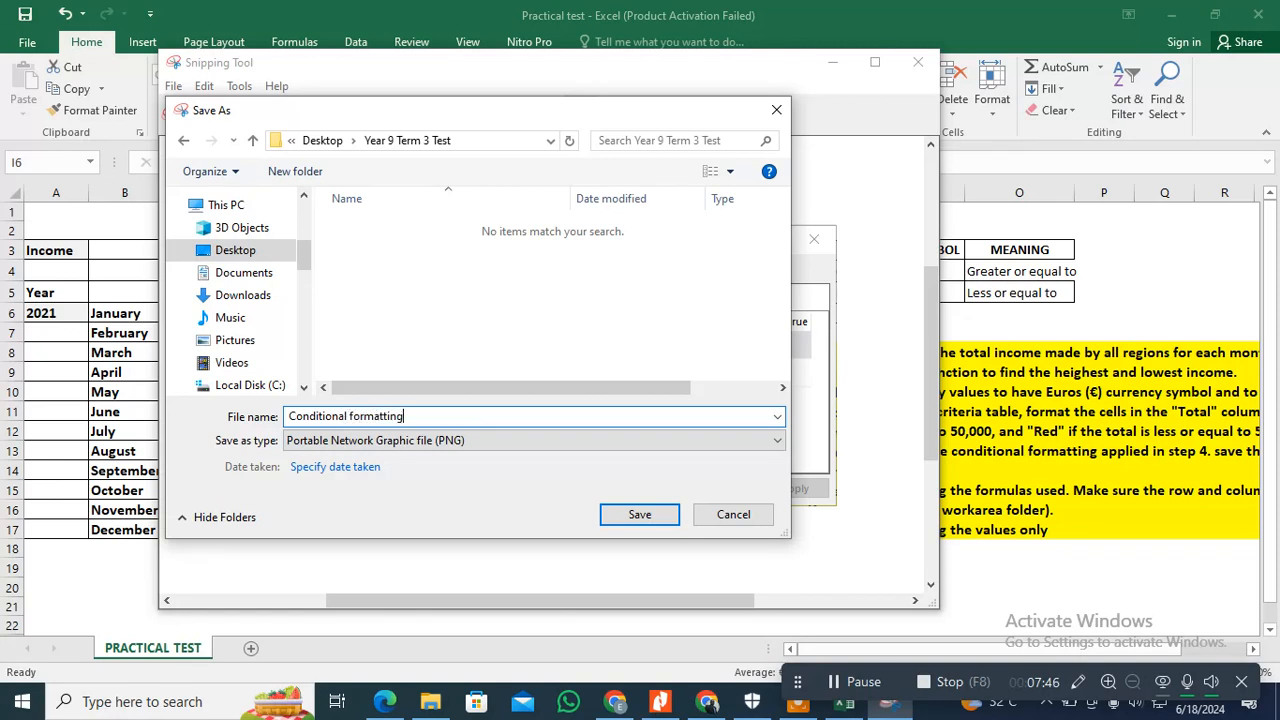
pyautogui.click(641, 515)
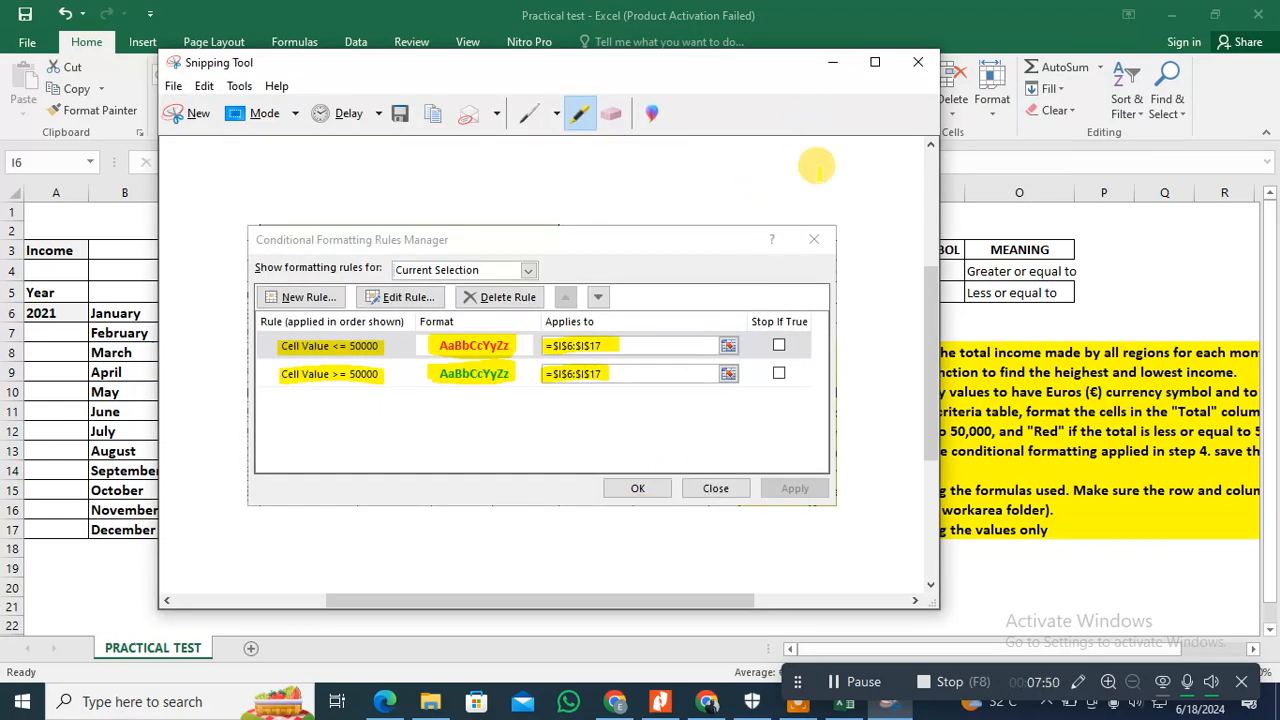
# Step: Switch back to Excel, accept the Conditional Formatting Rules Manager, and read the remaining task instructions on the sheet
pyautogui.click(837, 68)
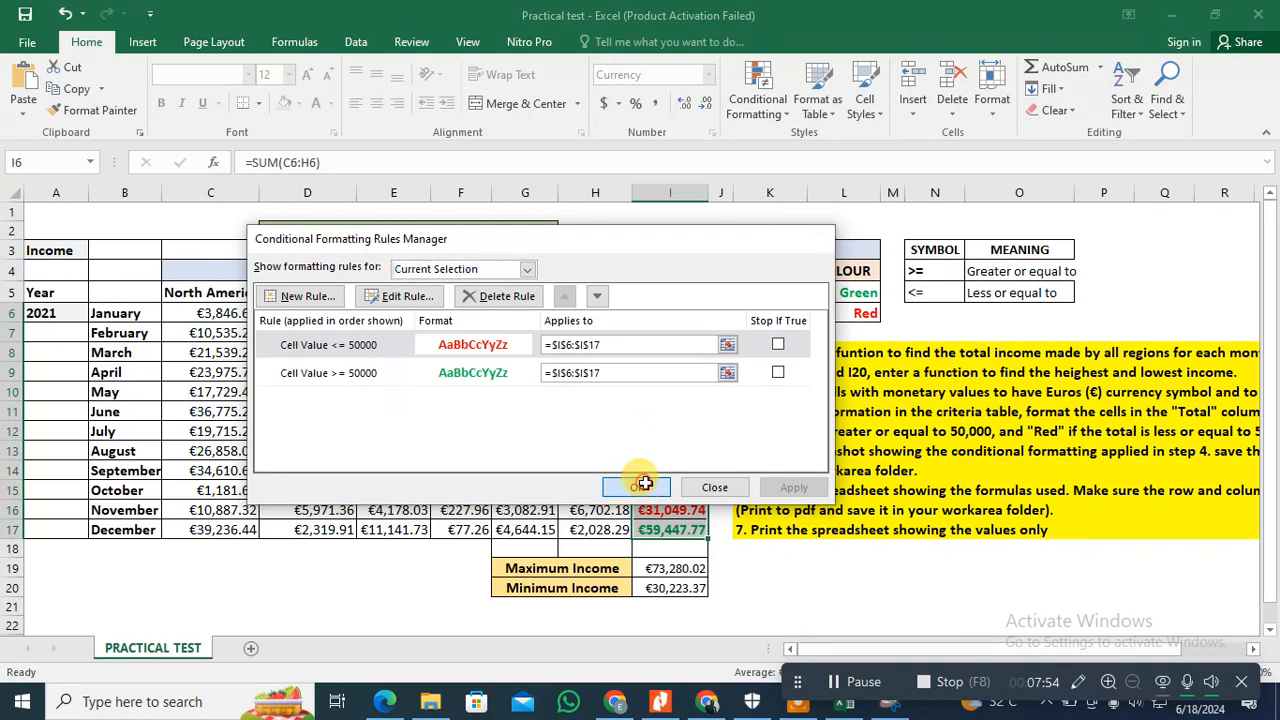
pyautogui.click(640, 487)
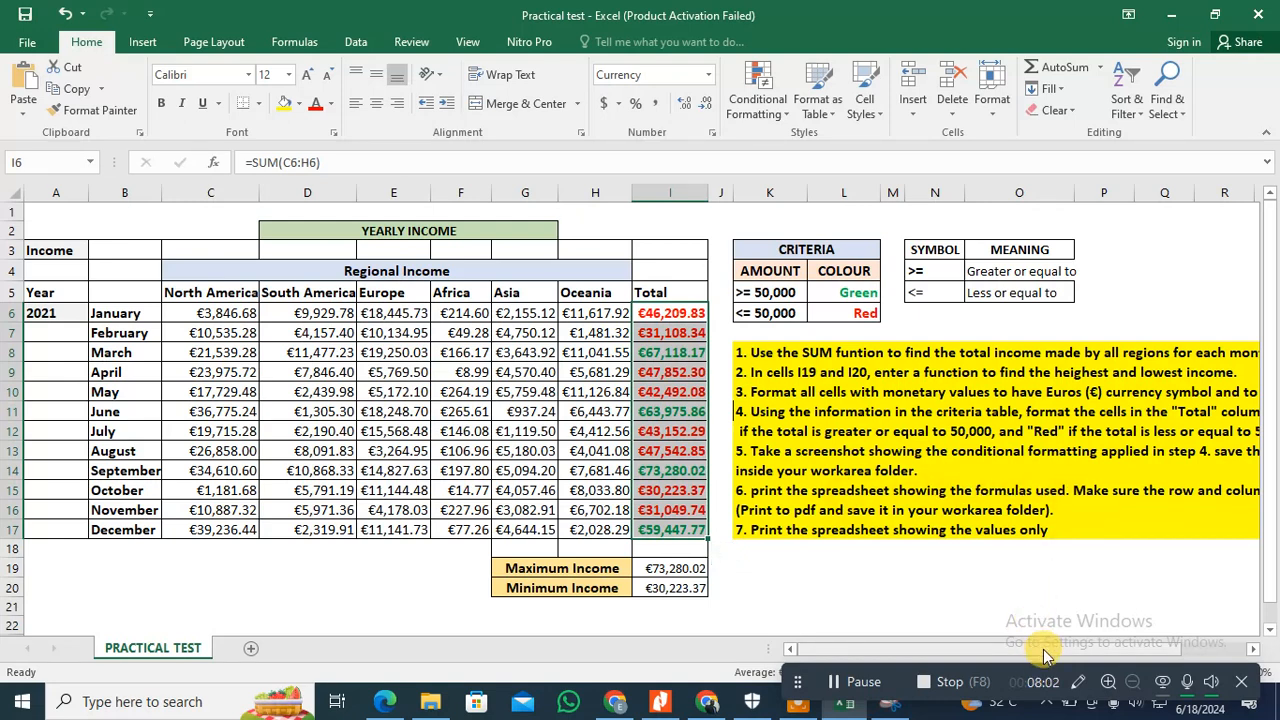
pyautogui.hscroll(2, 1043, 655)
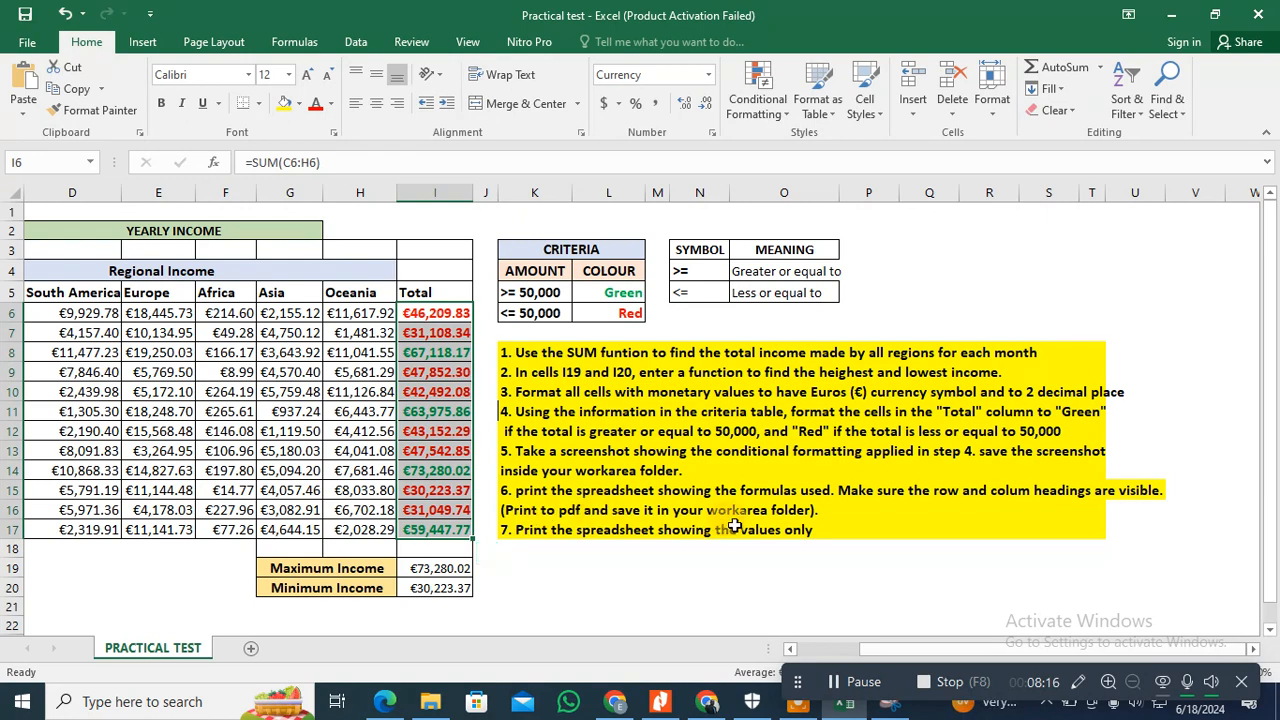
pyautogui.moveTo(892, 650); pyautogui.dragTo(720, 614)
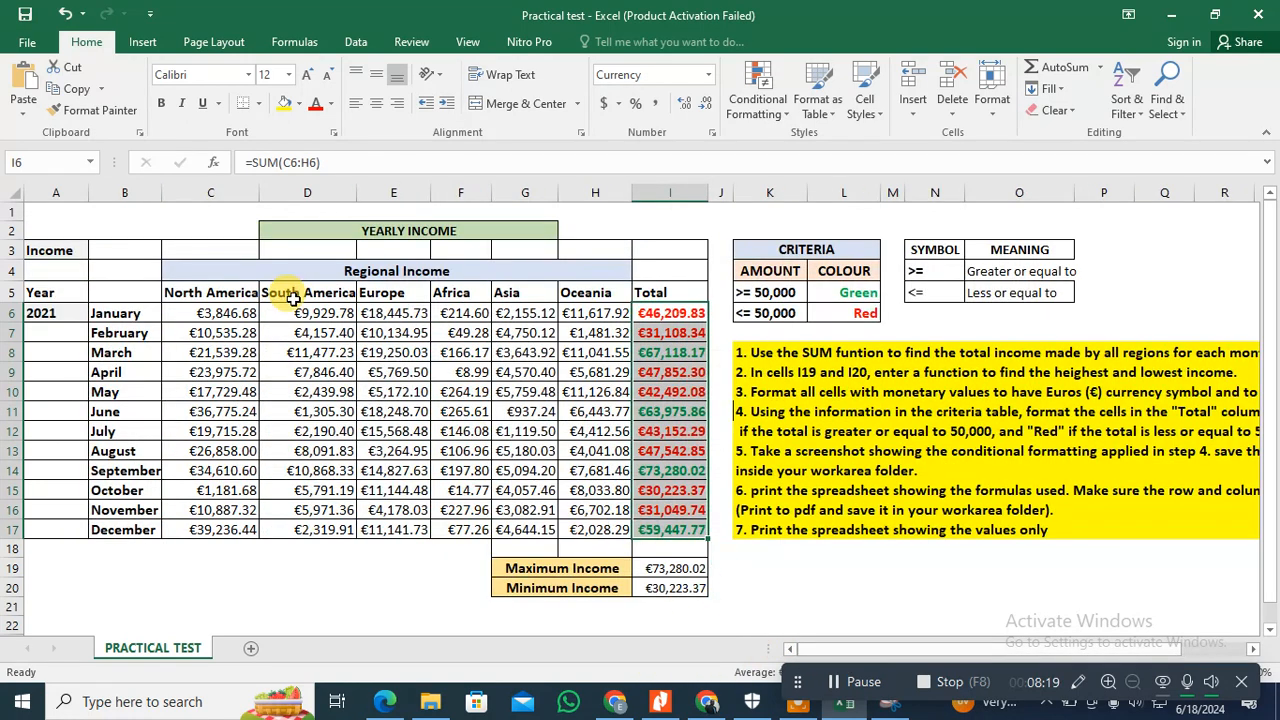
# Step: Show the formulas in the sheet's cells and autofit the widths of columns A to I to their contents
pyautogui.click(322, 42)
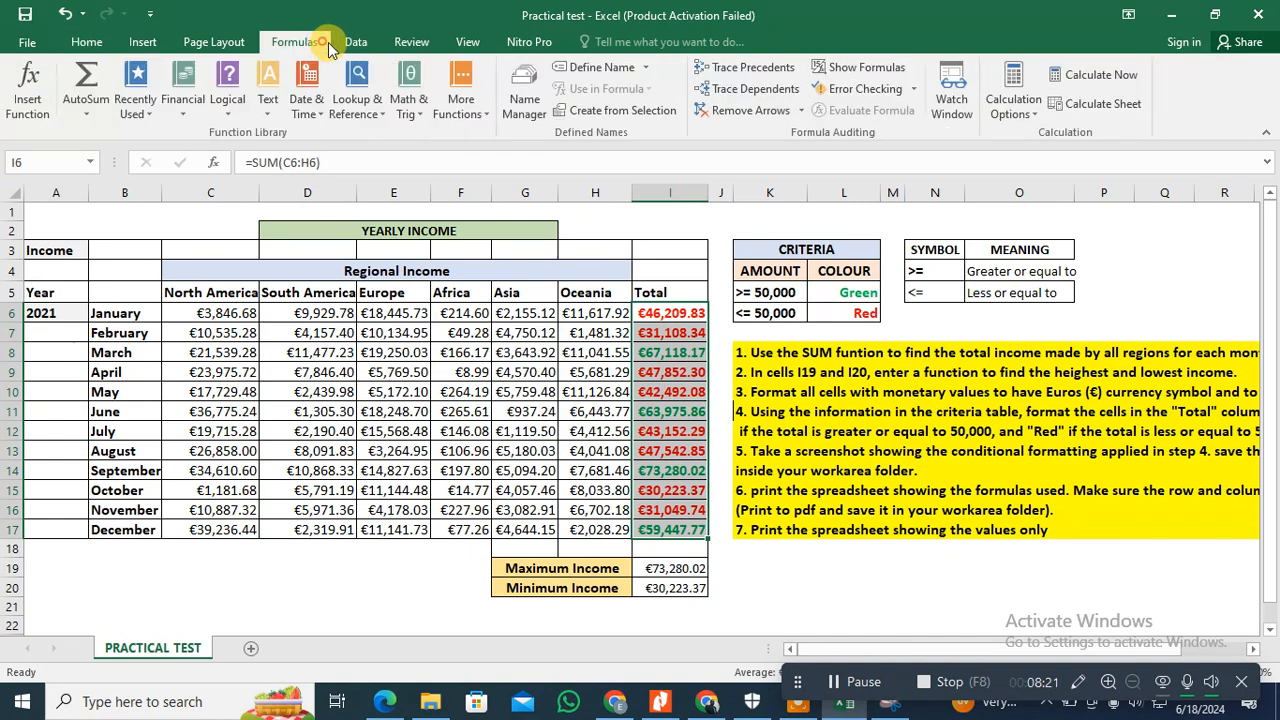
pyautogui.click(855, 70)
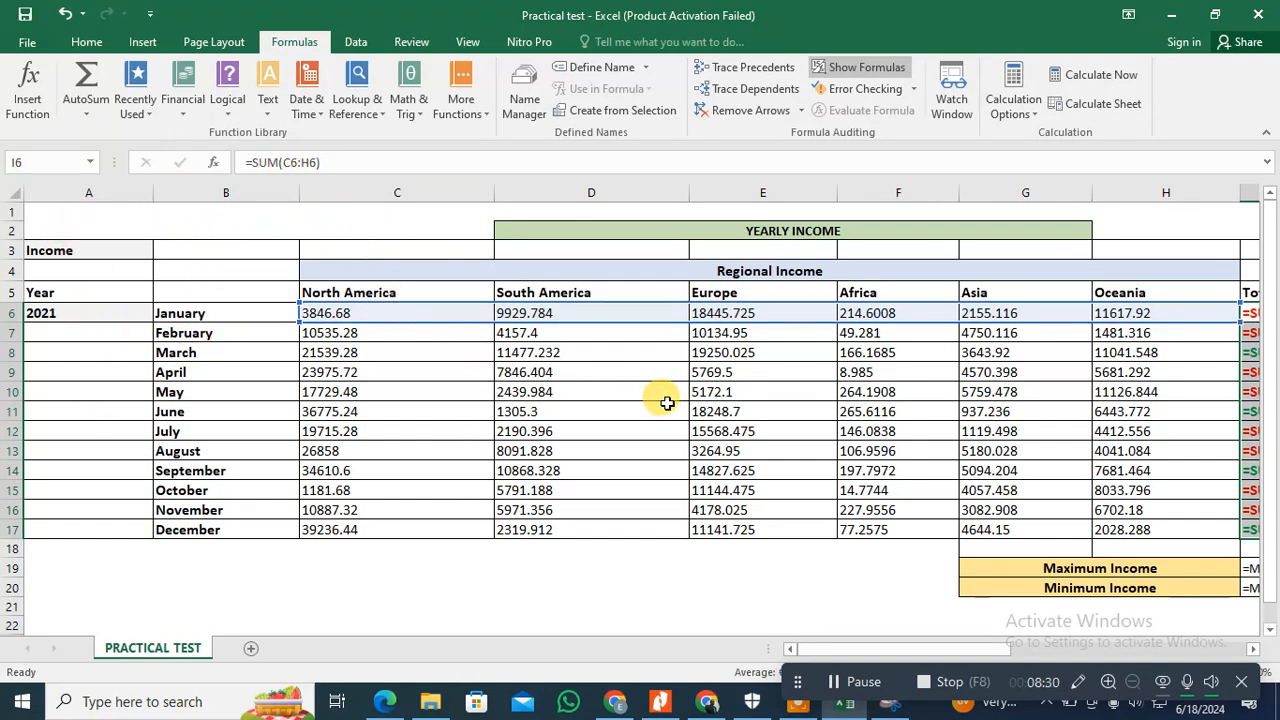
pyautogui.doubleClick(153, 193)
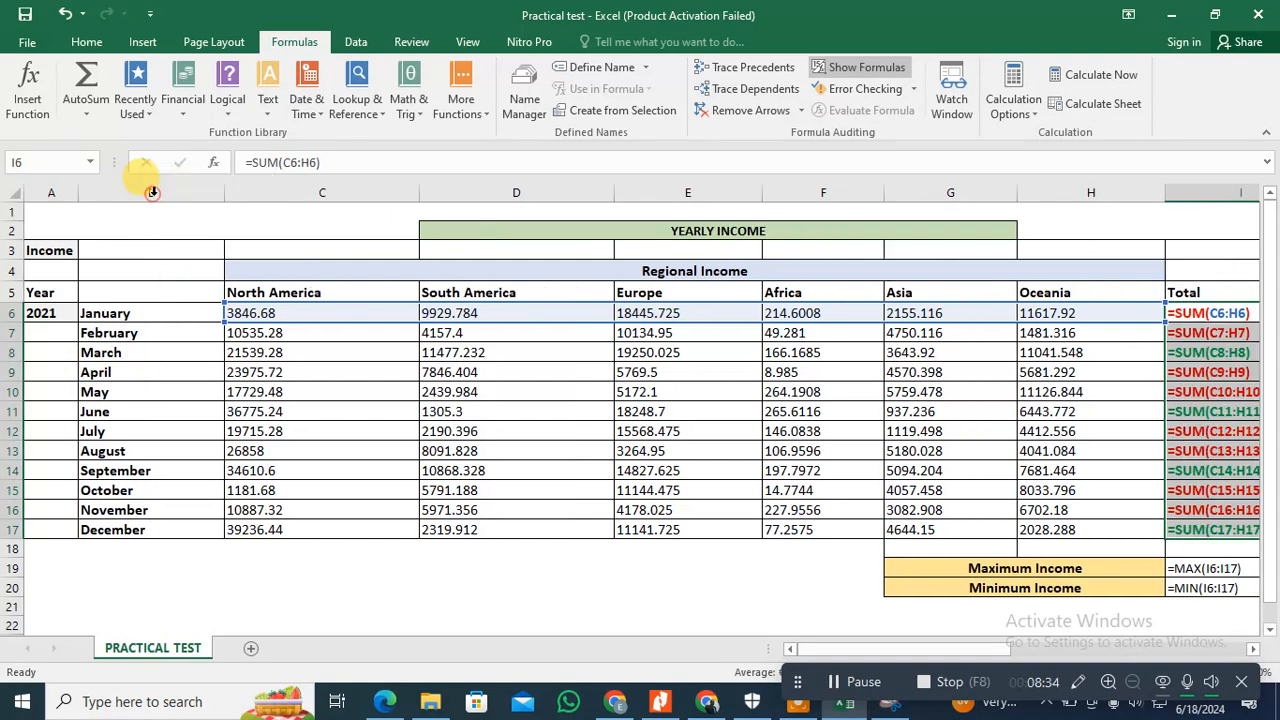
pyautogui.doubleClick(225, 190)
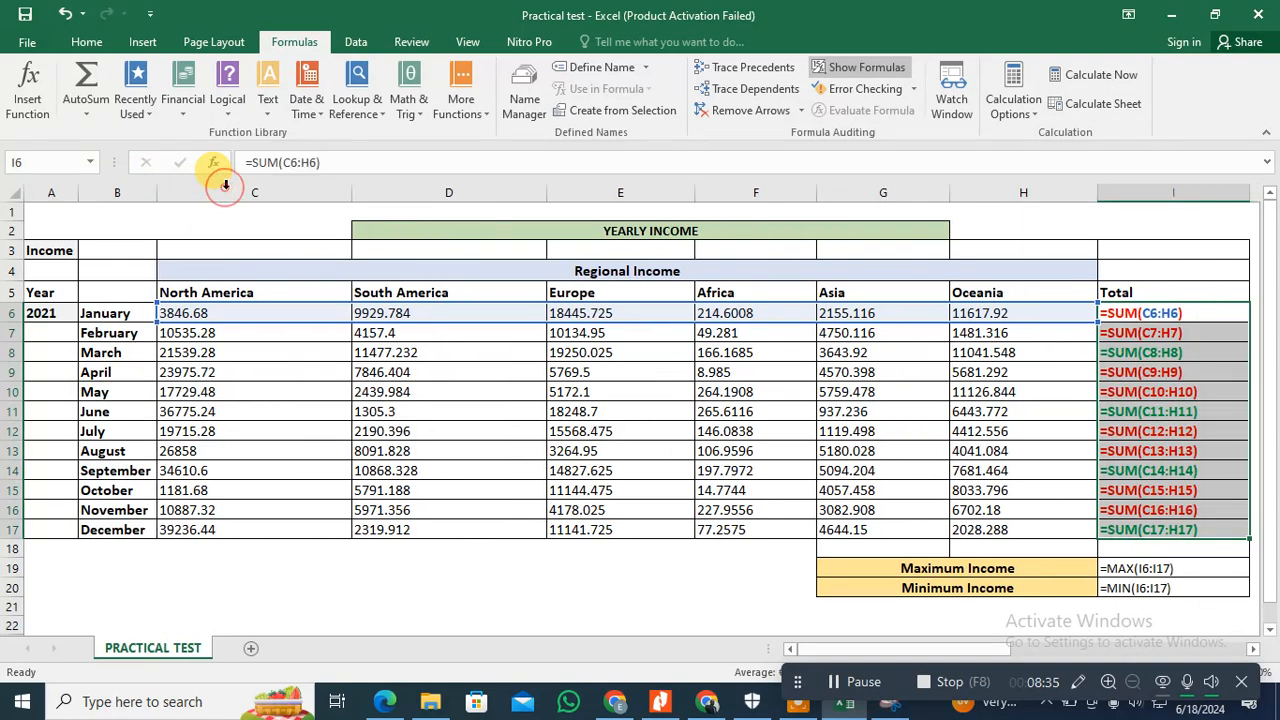
pyautogui.doubleClick(353, 190)
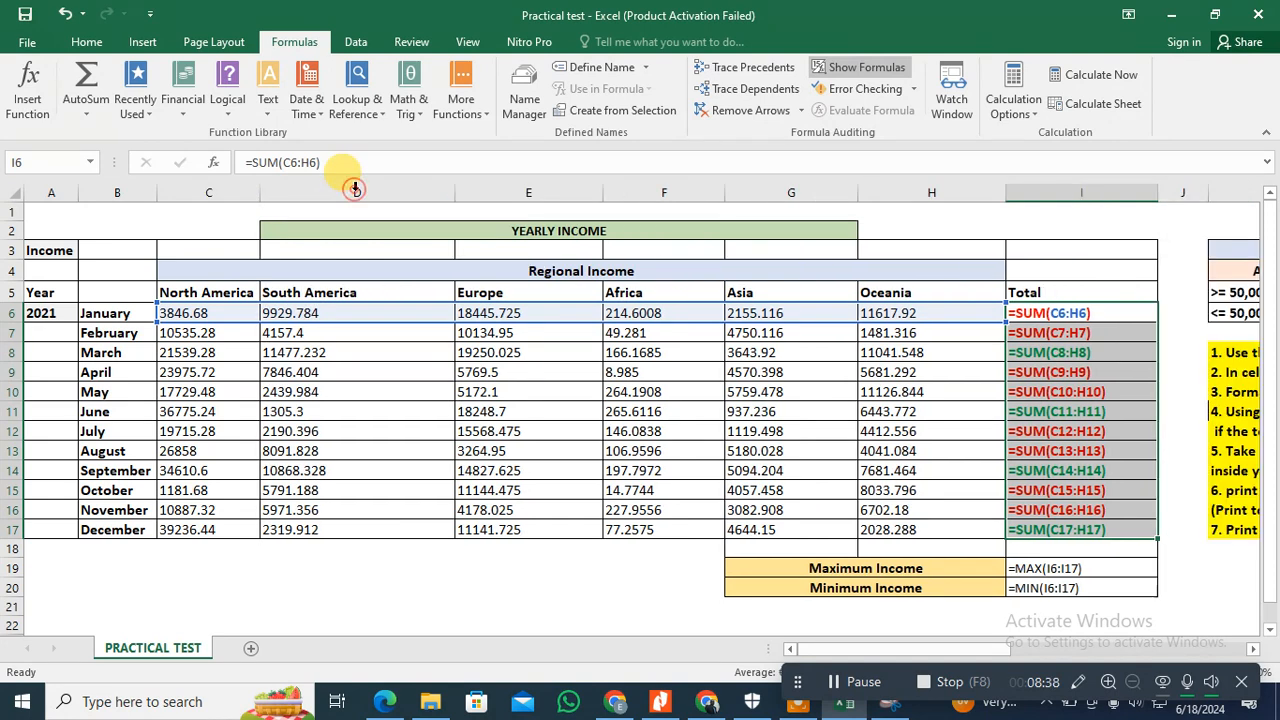
pyautogui.doubleClick(456, 190)
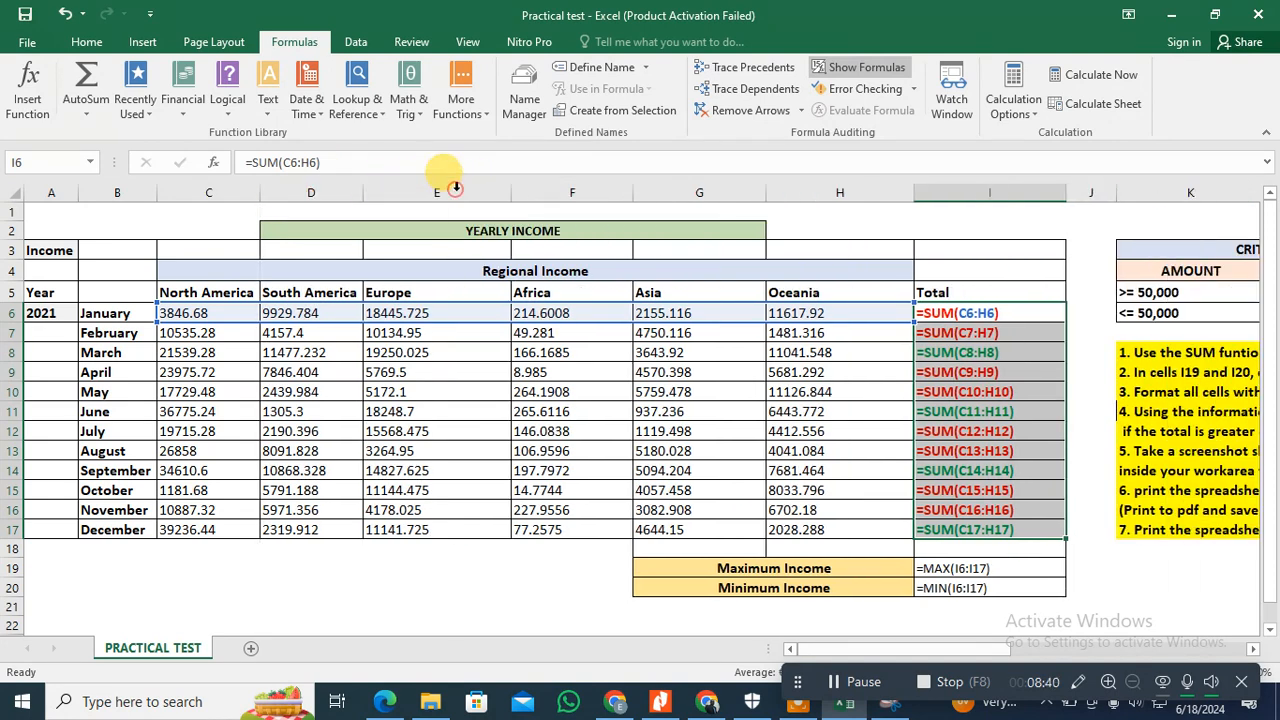
pyautogui.doubleClick(511, 190)
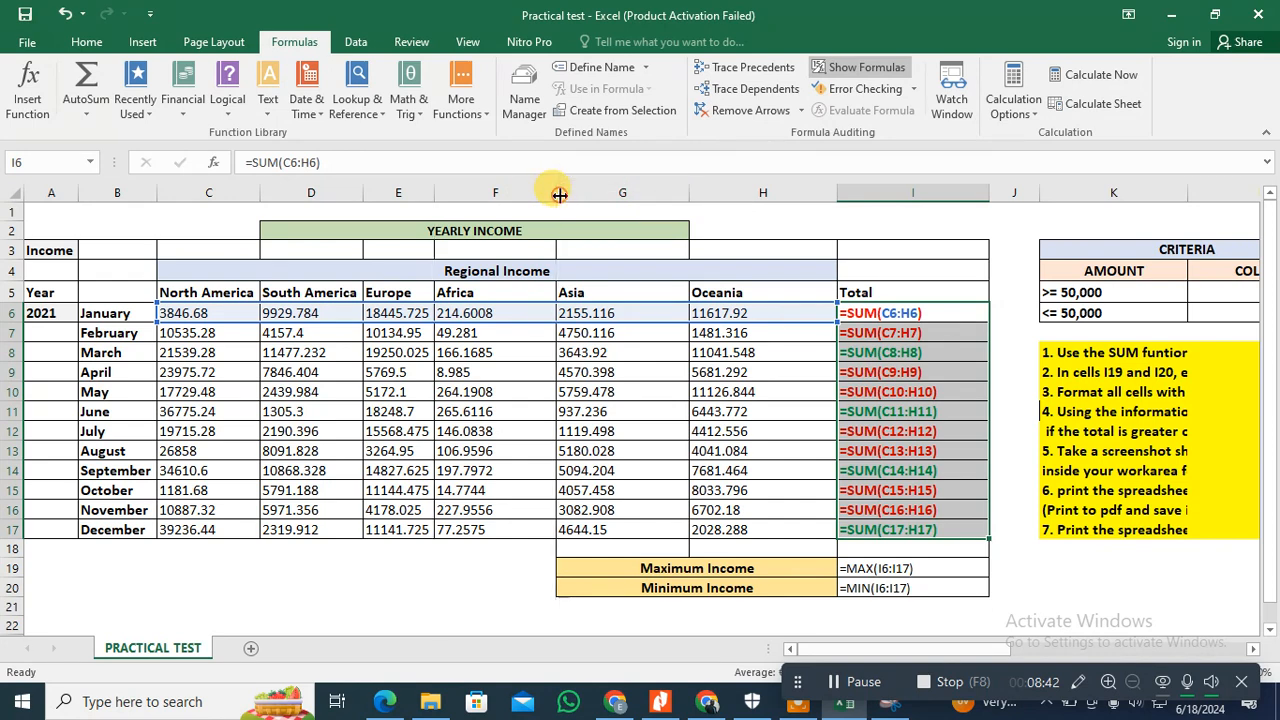
pyautogui.doubleClick(556, 190)
pyautogui.doubleClick(632, 193)
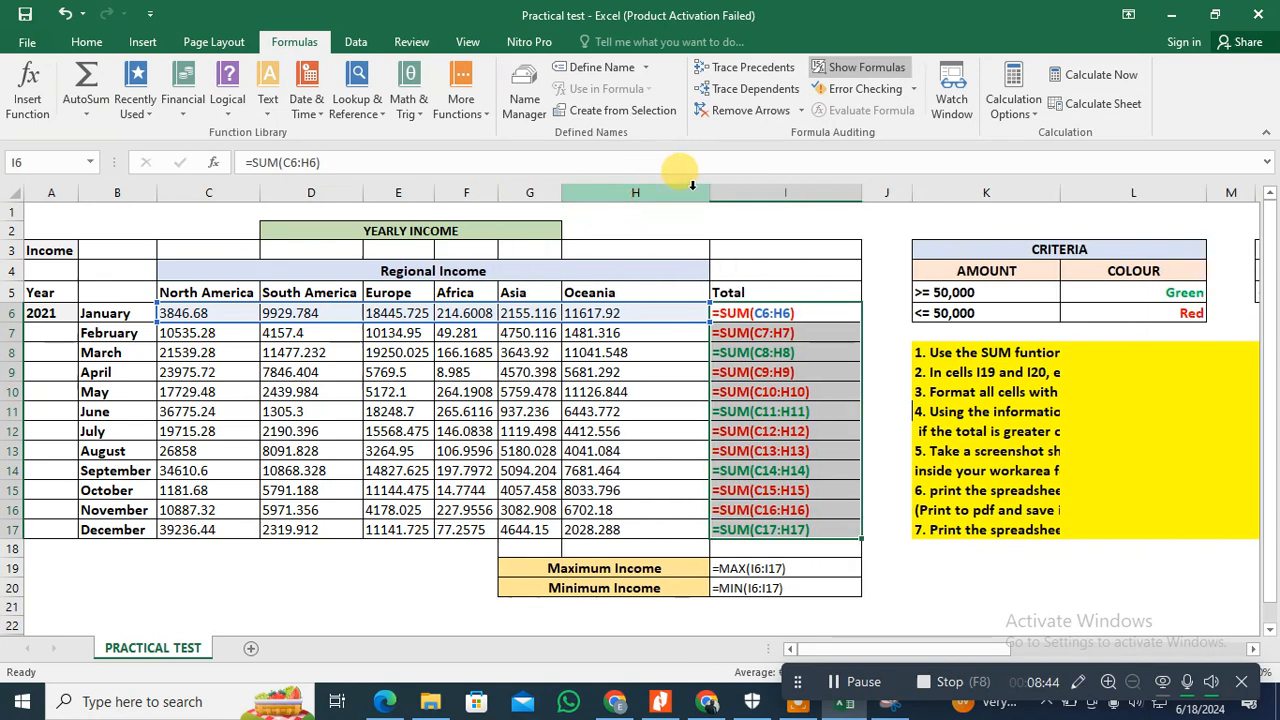
pyautogui.doubleClick(709, 191)
pyautogui.doubleClick(784, 191)
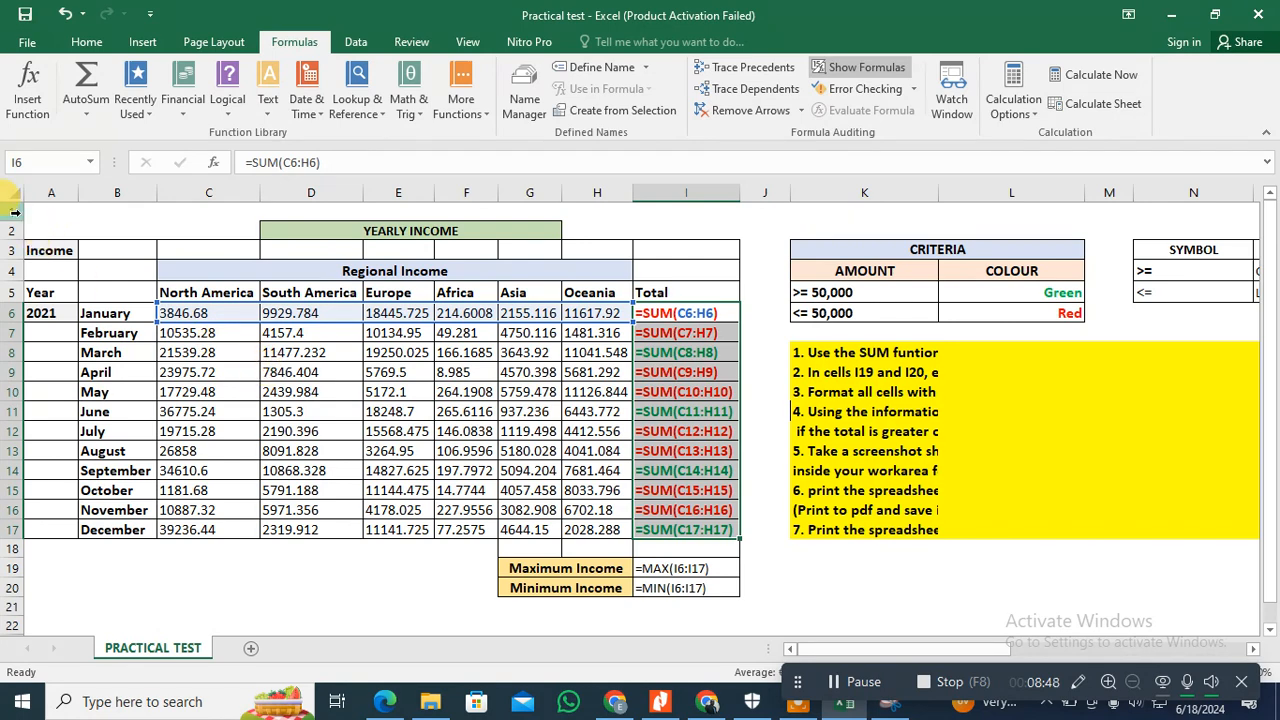
# Step: Select the income table A1:I20, check the sheet's print preview, and return to the sheet
pyautogui.moveTo(34, 210); pyautogui.dragTo(703, 572)
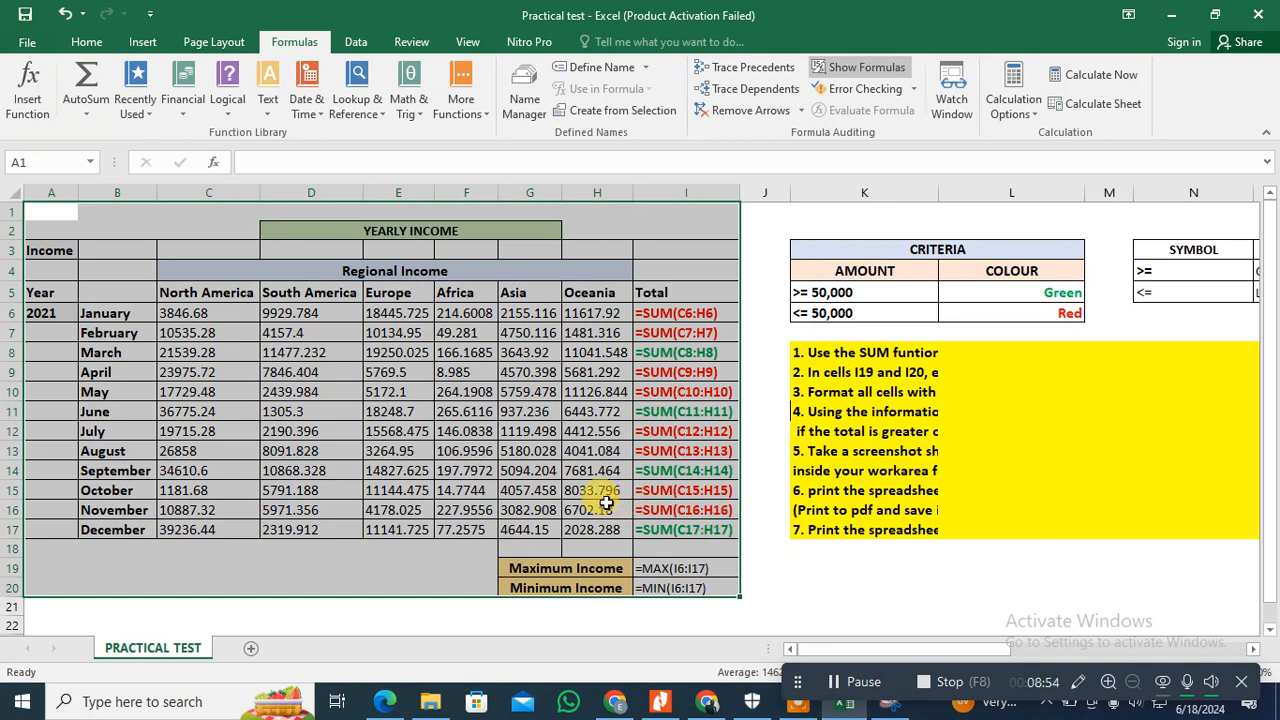
pyautogui.click(27, 42)
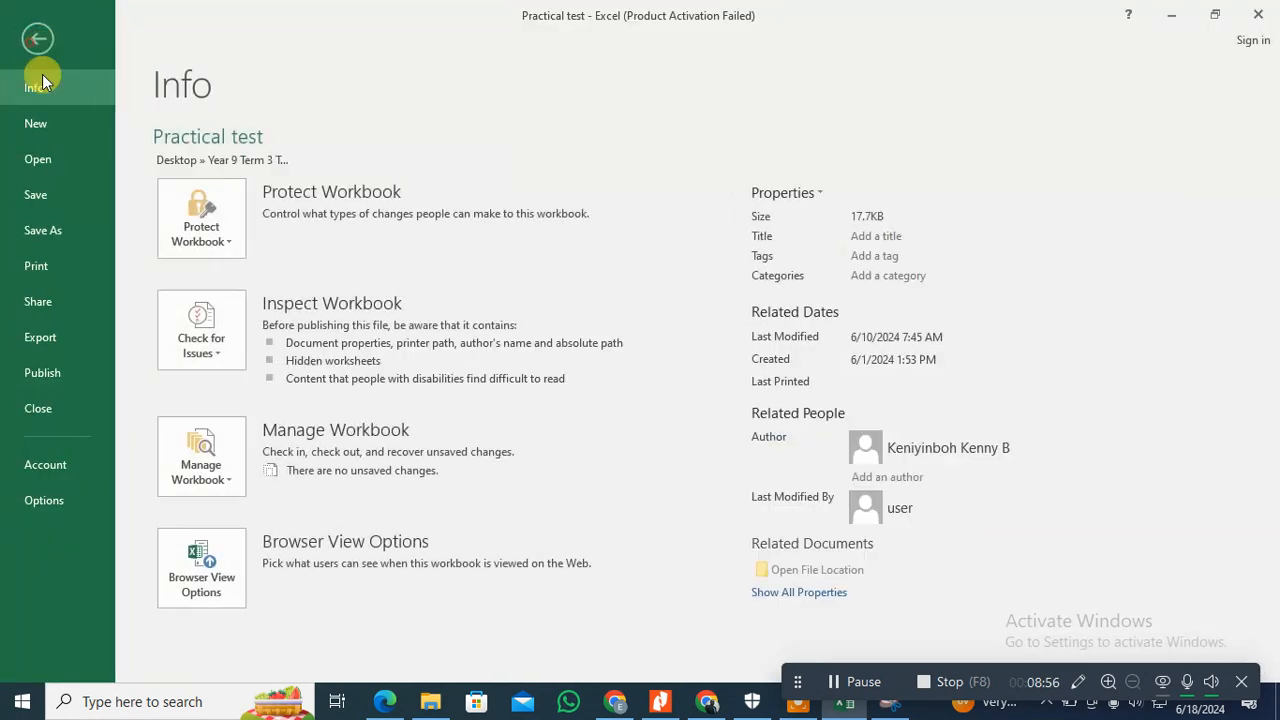
pyautogui.click(32, 268)
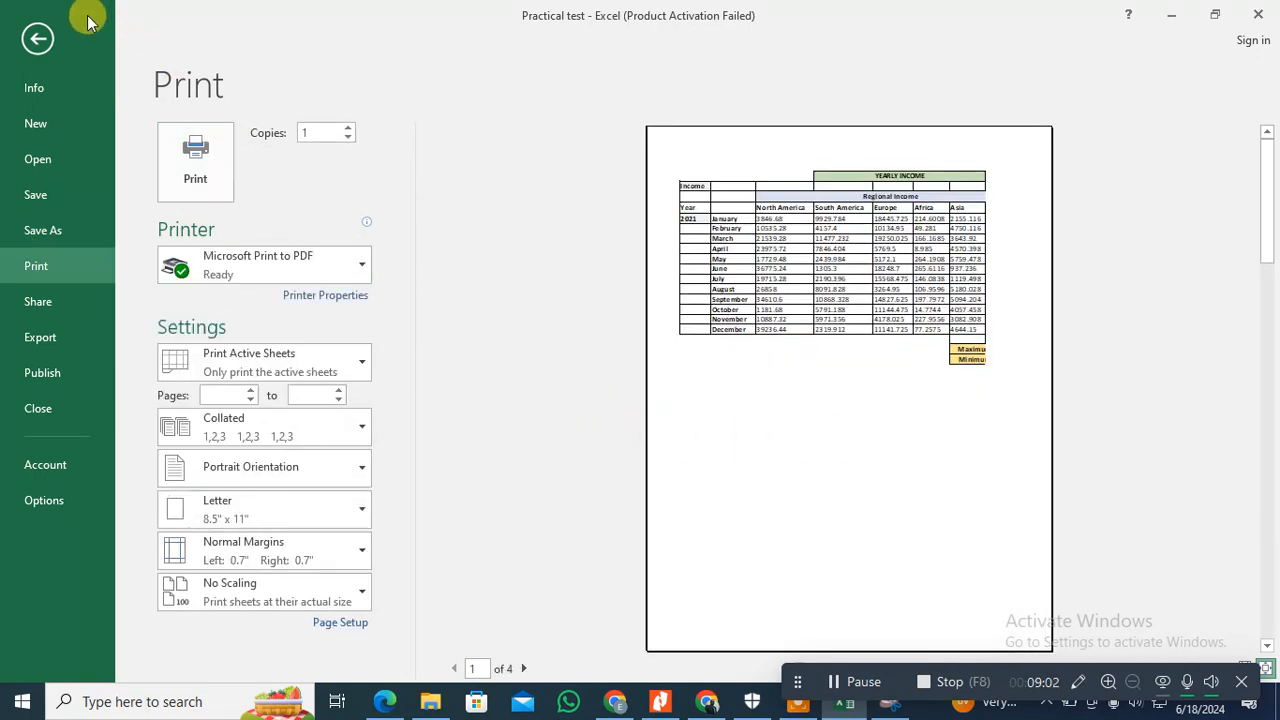
pyautogui.click(38, 42)
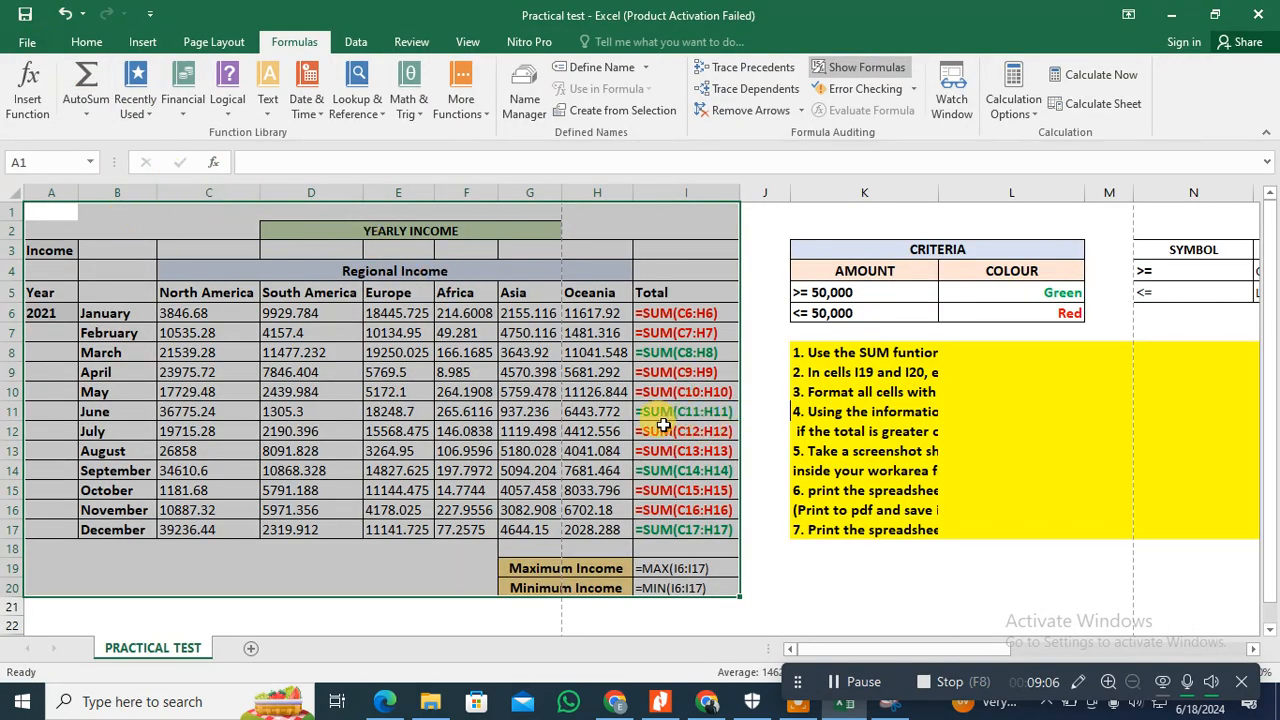
# Step: Set the printout to Landscape Orientation and its scaling to Fit All Columns on One Page
pyautogui.click(27, 42)
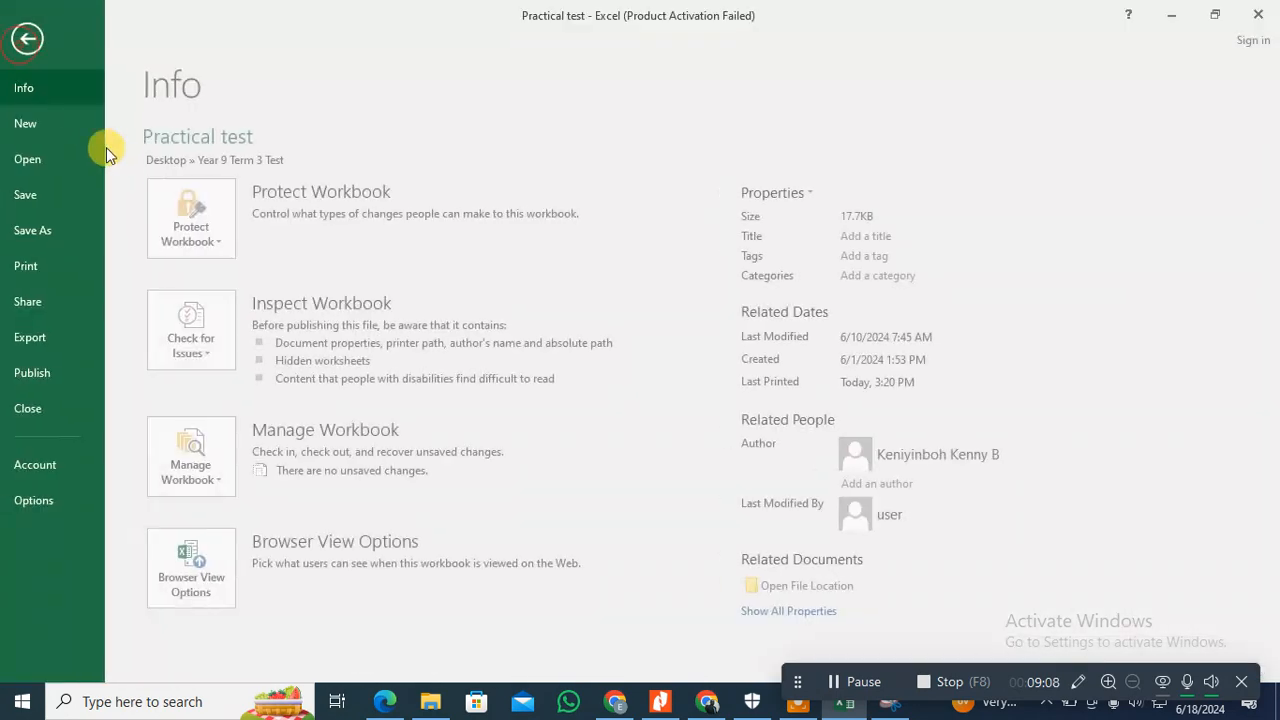
pyautogui.click(37, 265)
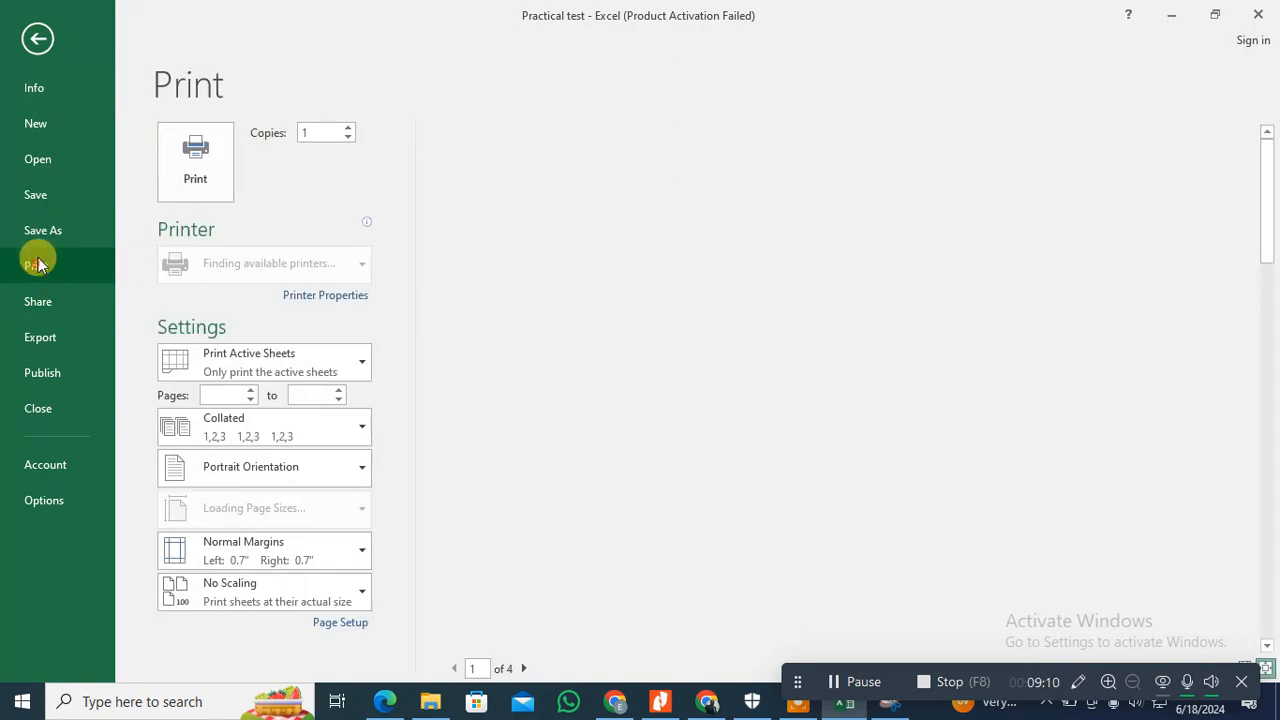
pyautogui.click(353, 472)
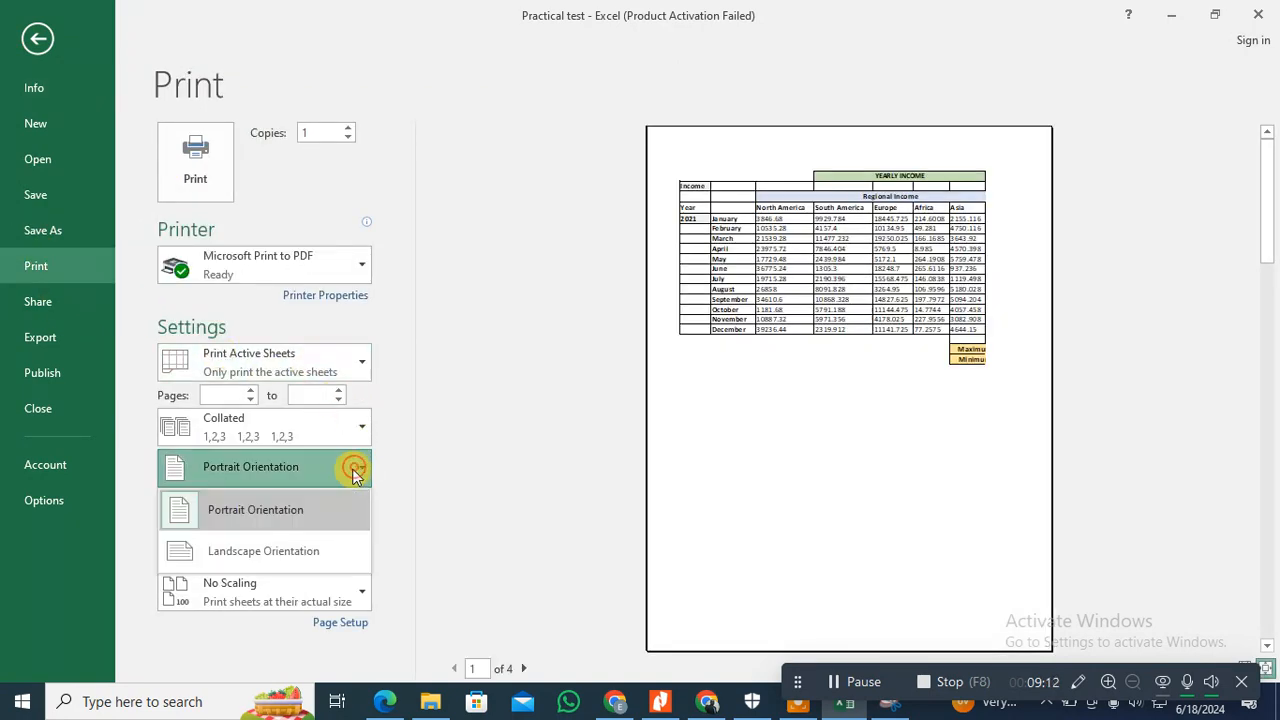
pyautogui.click(313, 558)
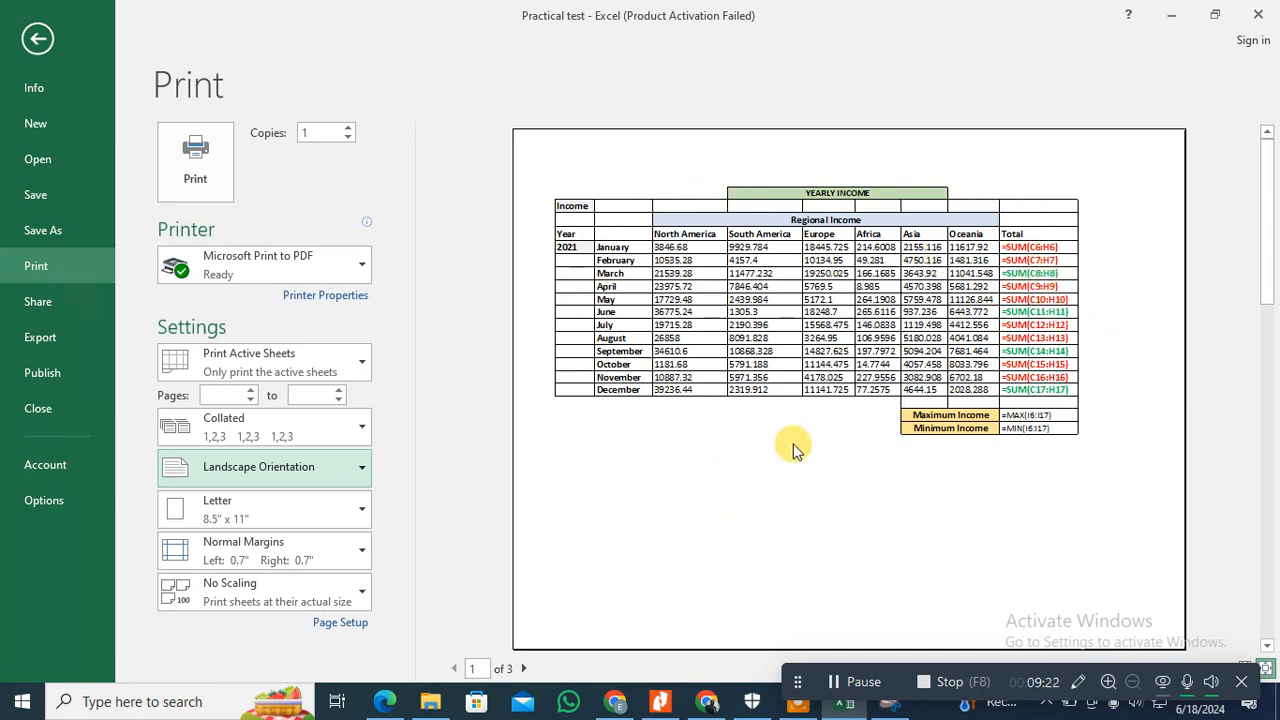
pyautogui.click(363, 589)
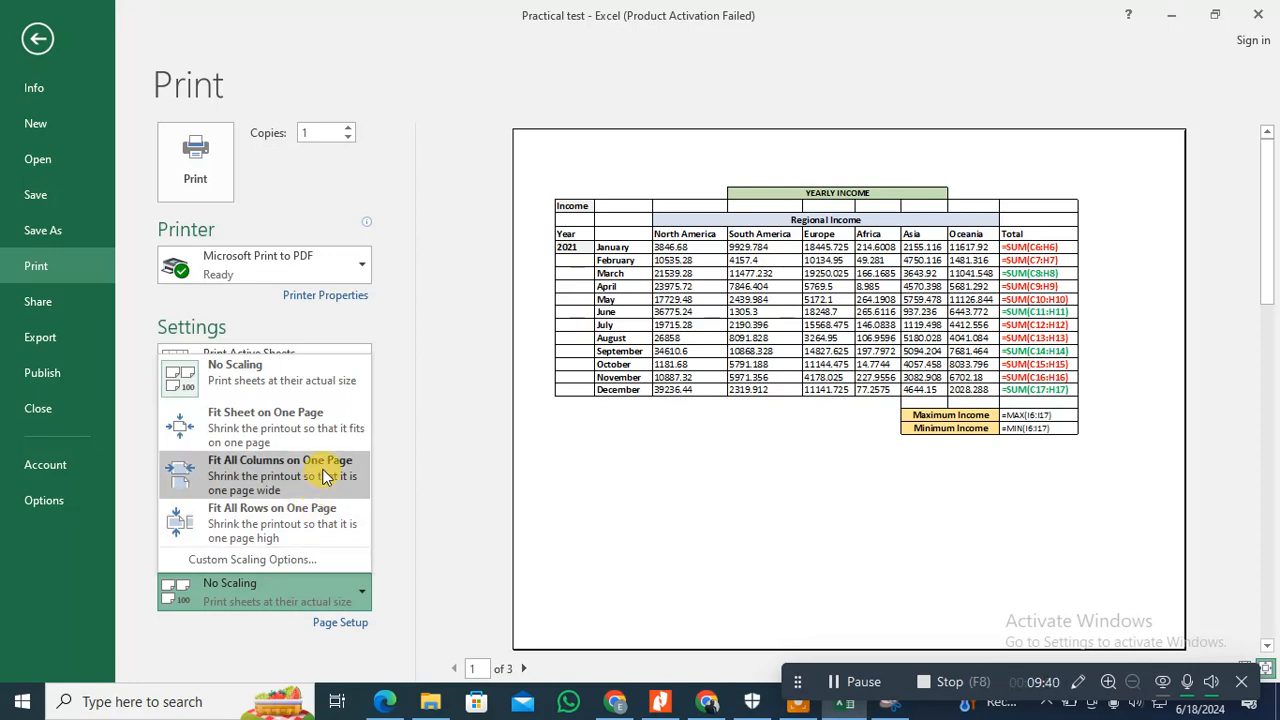
pyautogui.click(323, 476)
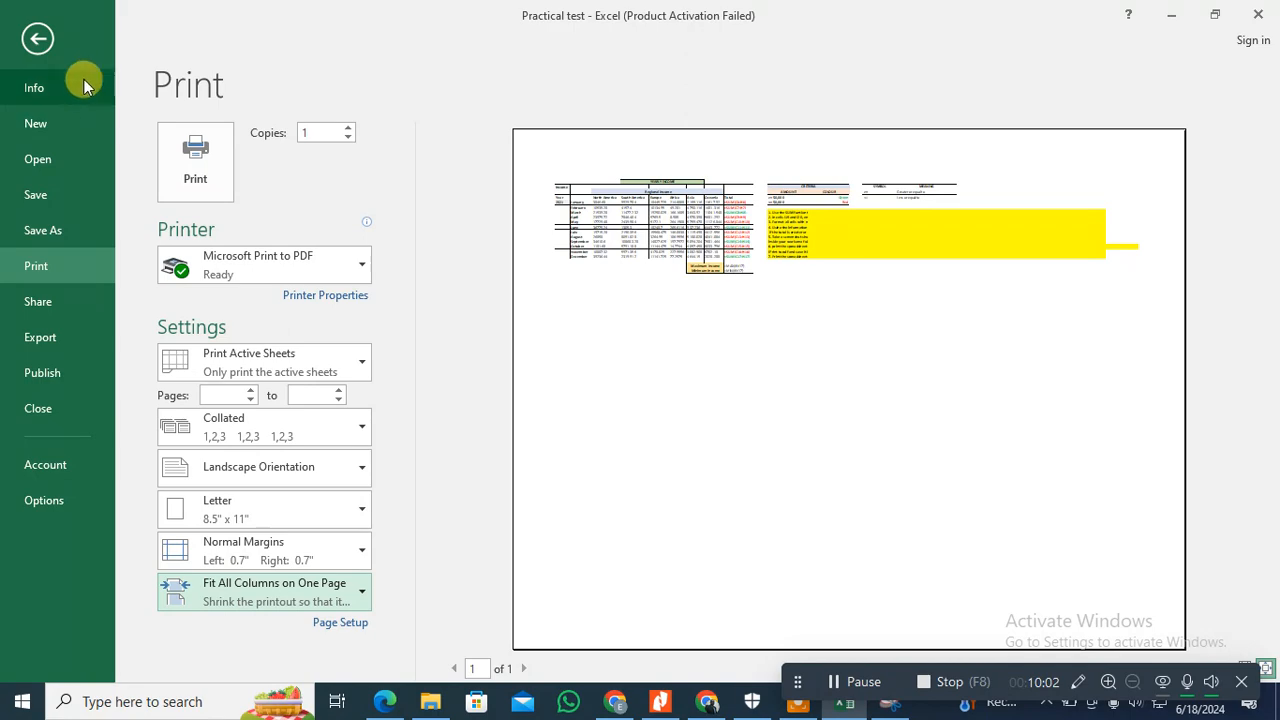
# Step: Return to the sheet, reopen the print settings, and set the printout to Print Selection
pyautogui.click(30, 47)
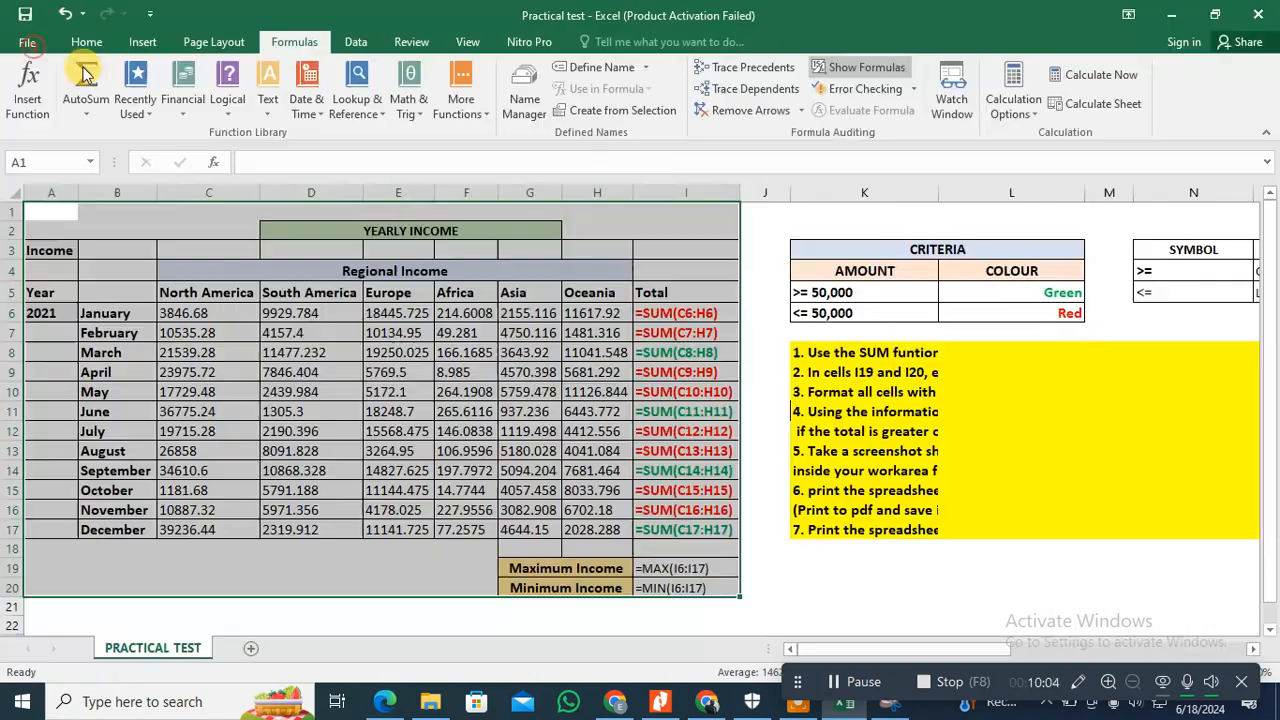
pyautogui.click(27, 41)
pyautogui.click(36, 266)
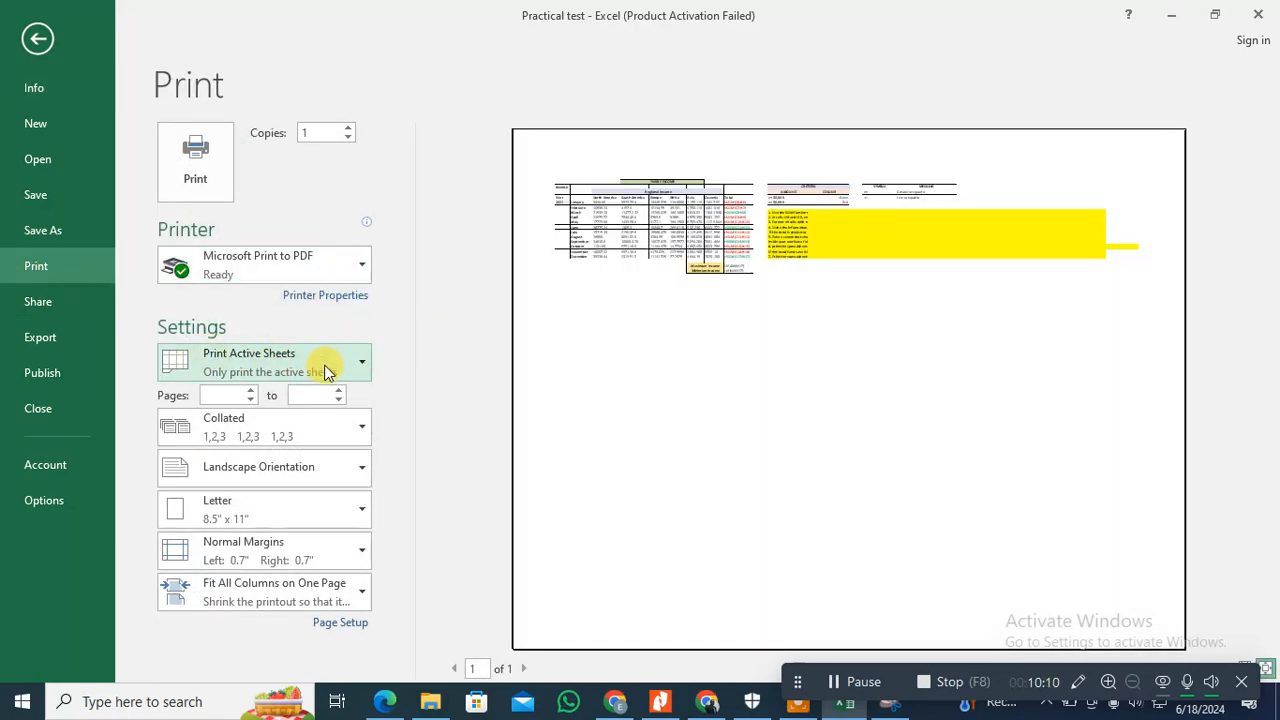
pyautogui.click(358, 366)
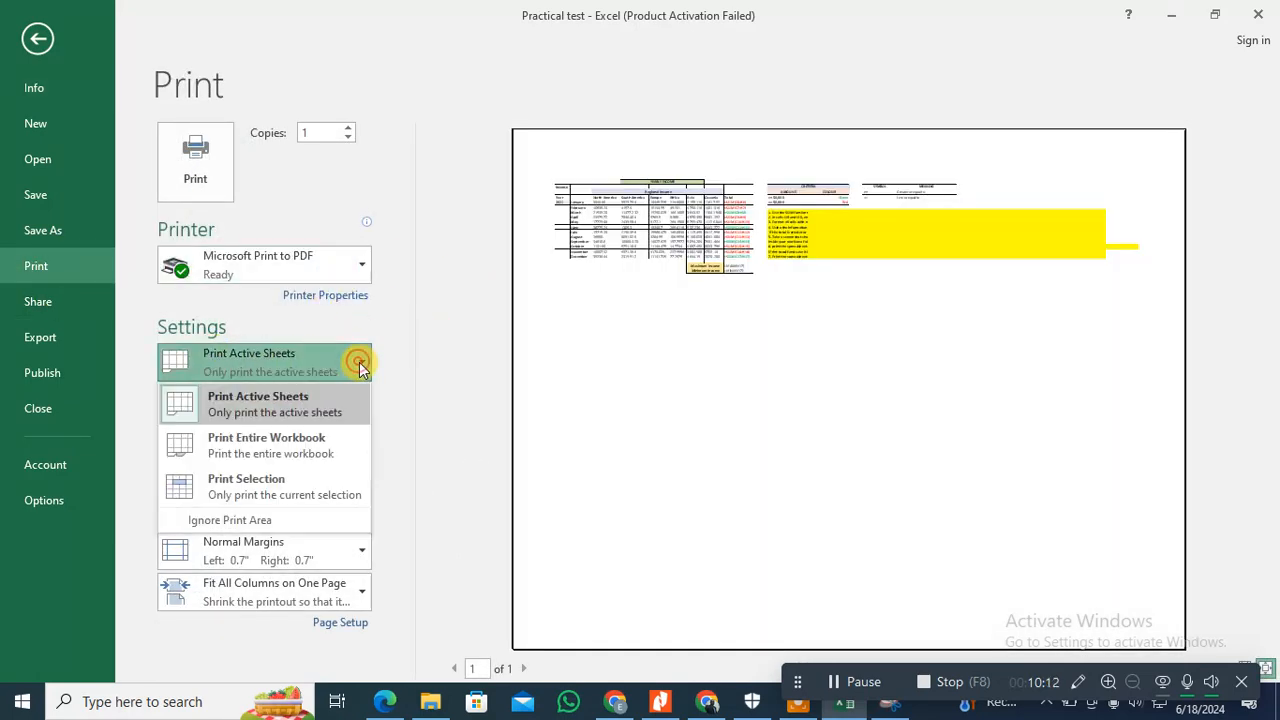
pyautogui.click(316, 486)
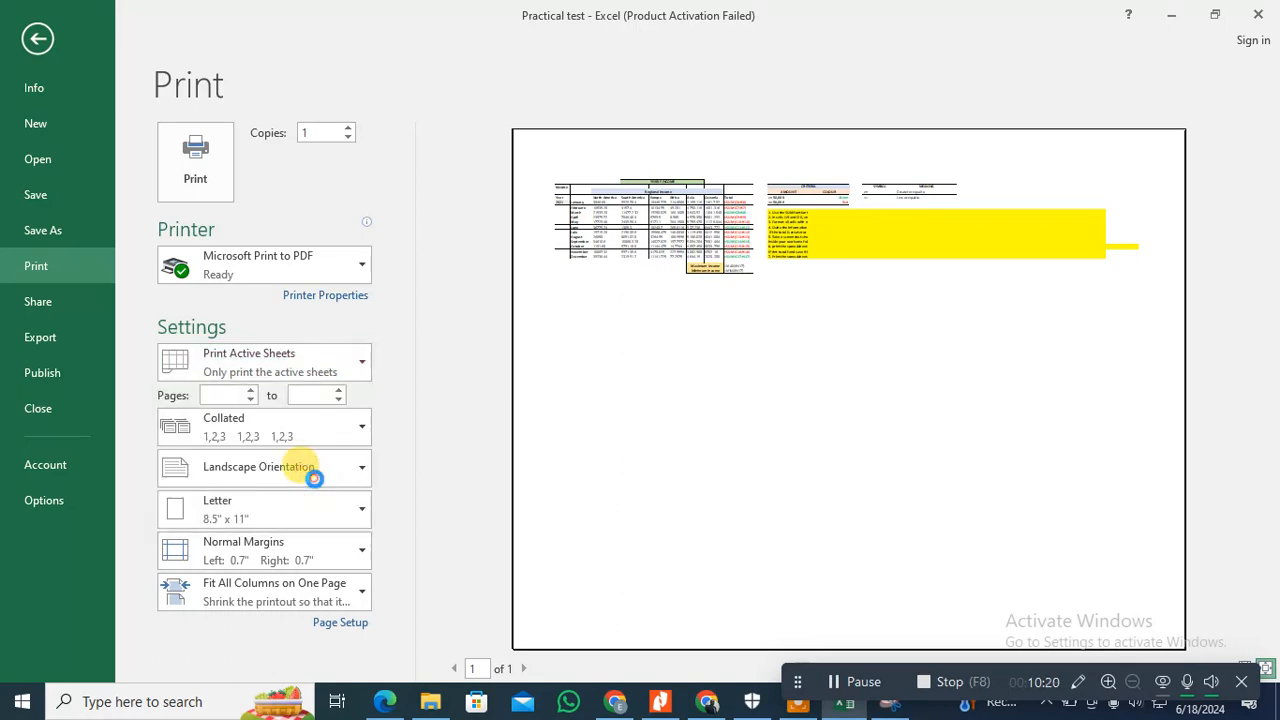
# Step: Compare the print preview for Print Active Sheets and Print Entire Workbook, and restore Print Selection
pyautogui.click(347, 366)
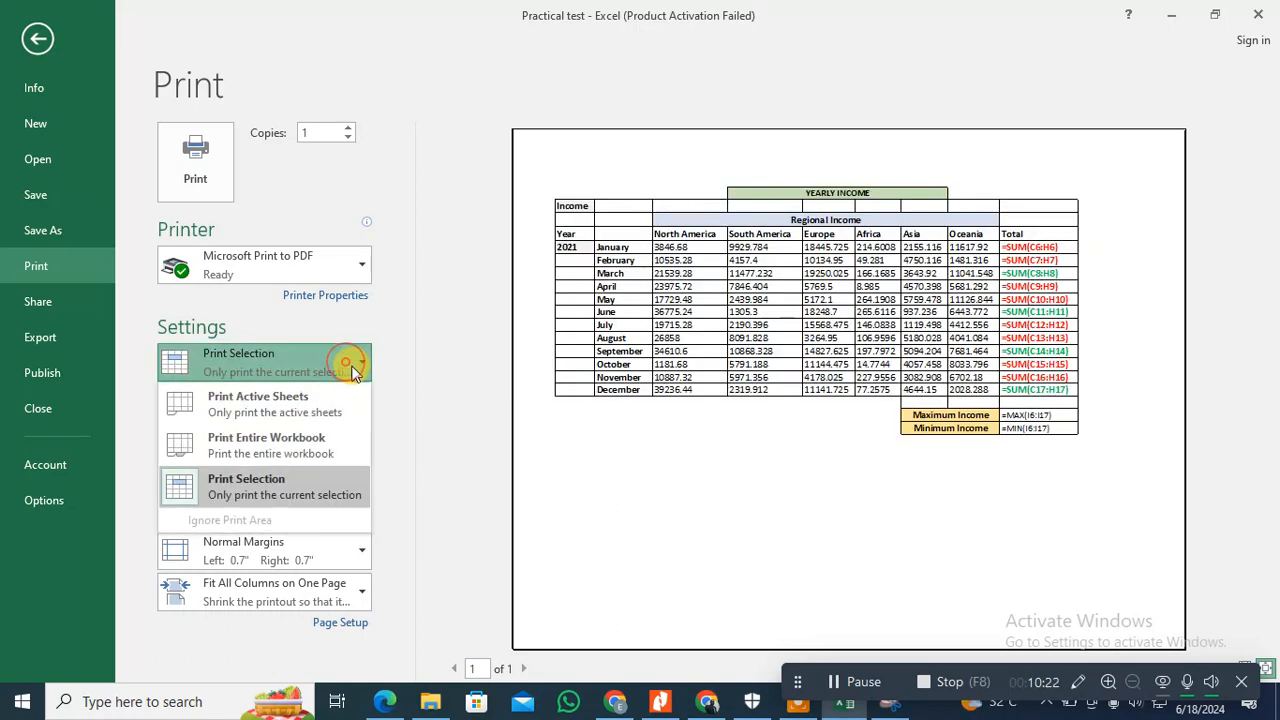
pyautogui.click(322, 418)
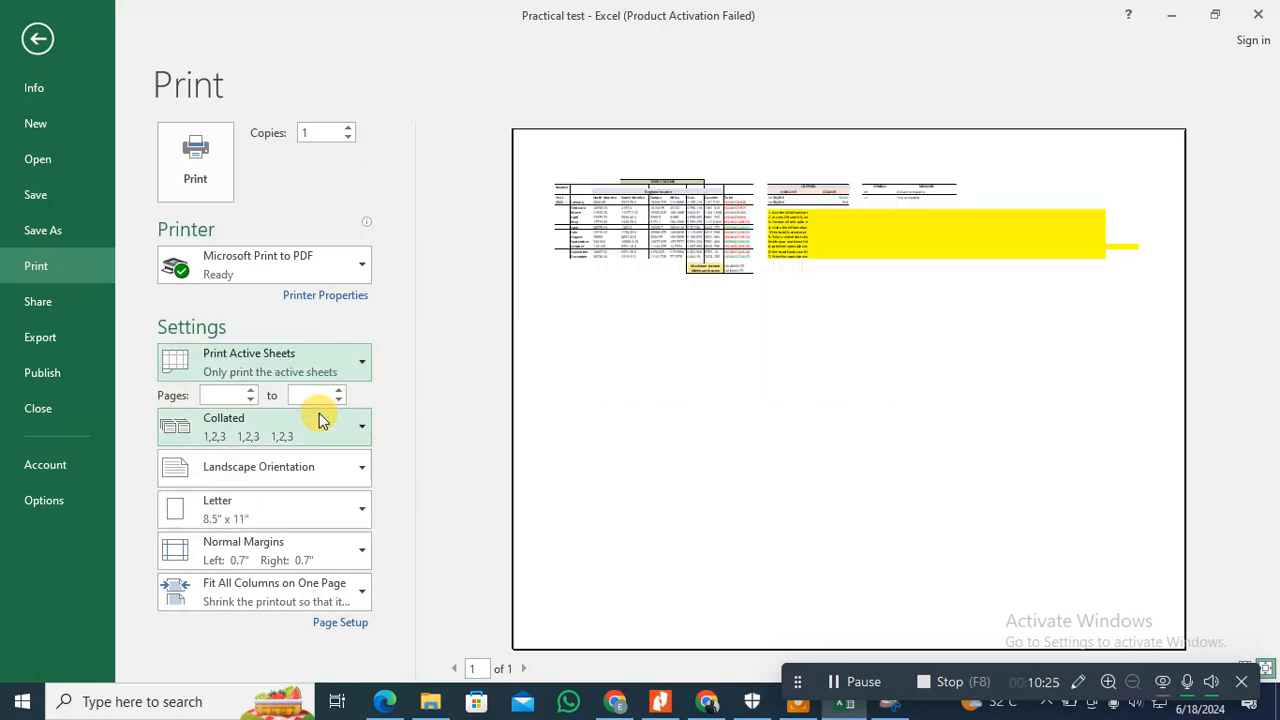
pyautogui.click(343, 359)
pyautogui.click(280, 444)
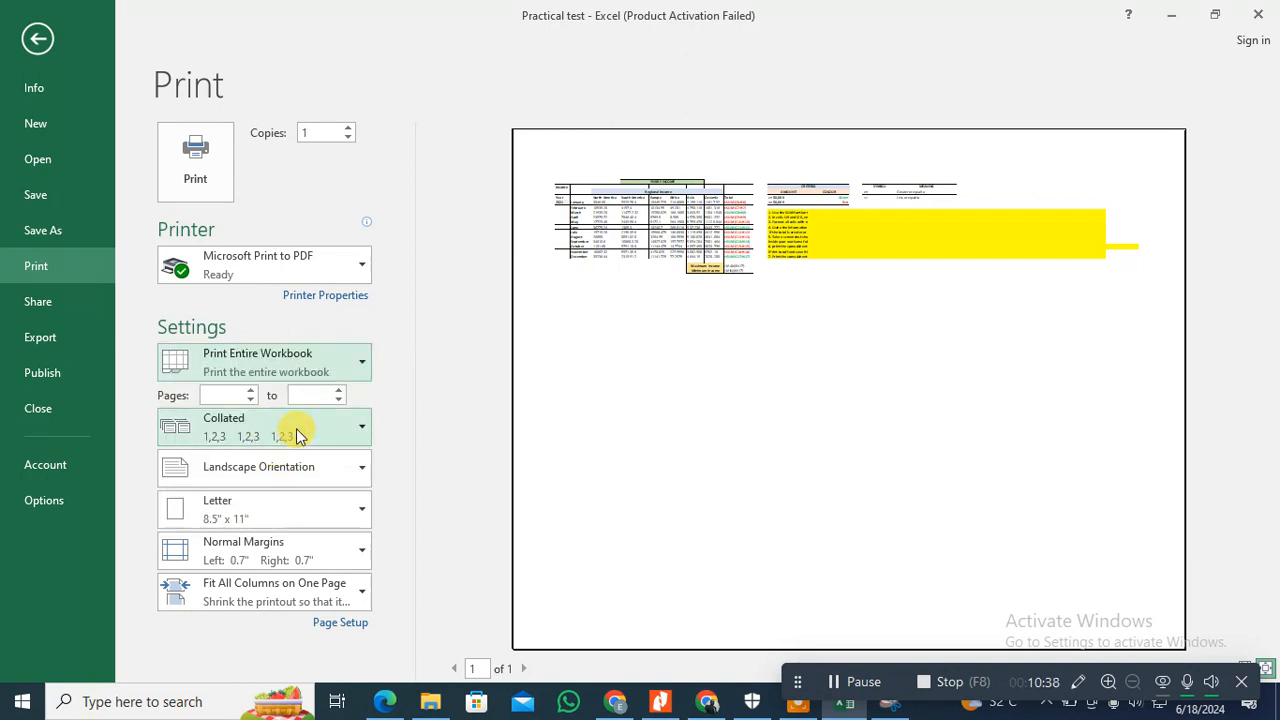
pyautogui.click(354, 374)
pyautogui.click(303, 485)
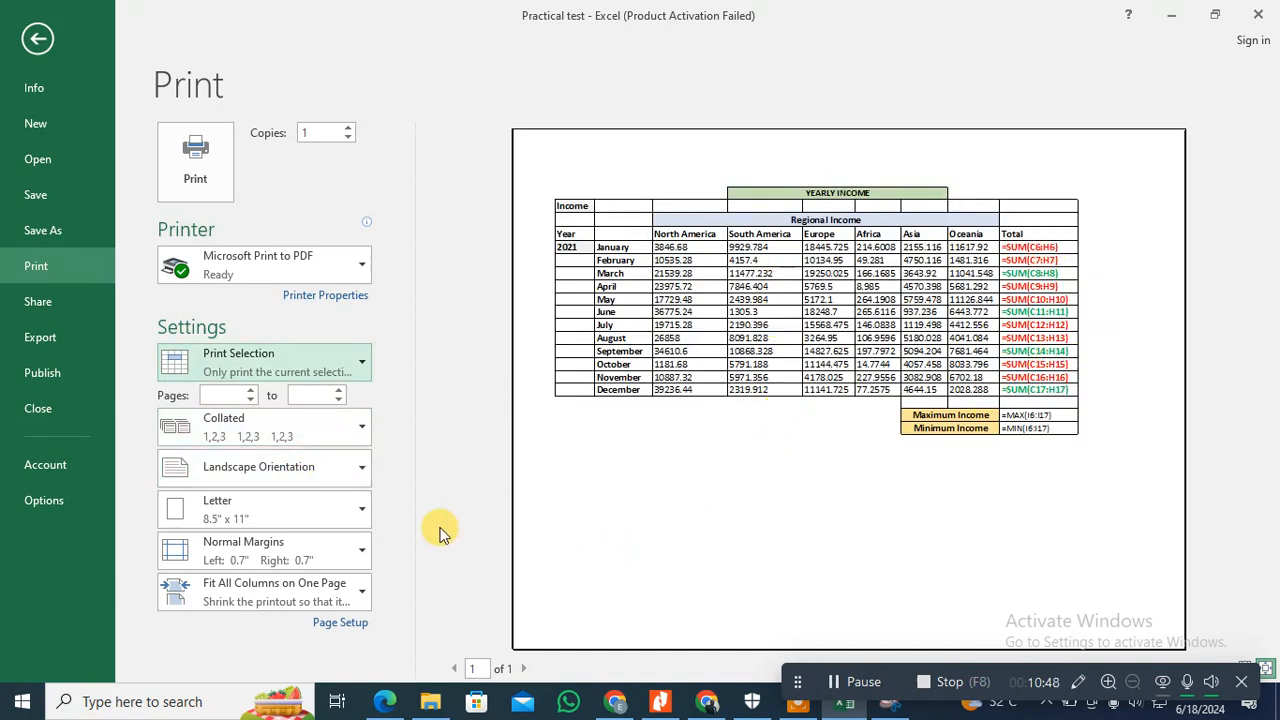
# Step: Enable printing of row and column headings in the sheet's Page Setup
pyautogui.click(350, 630)
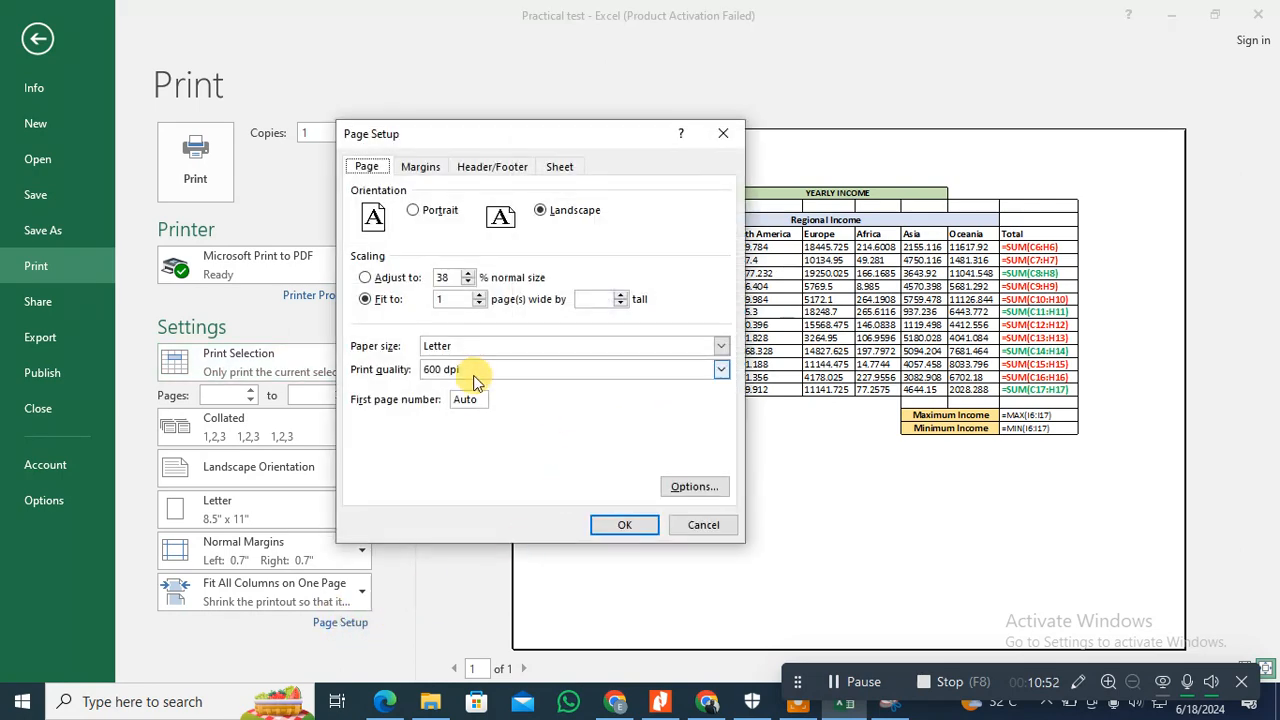
pyautogui.click(563, 168)
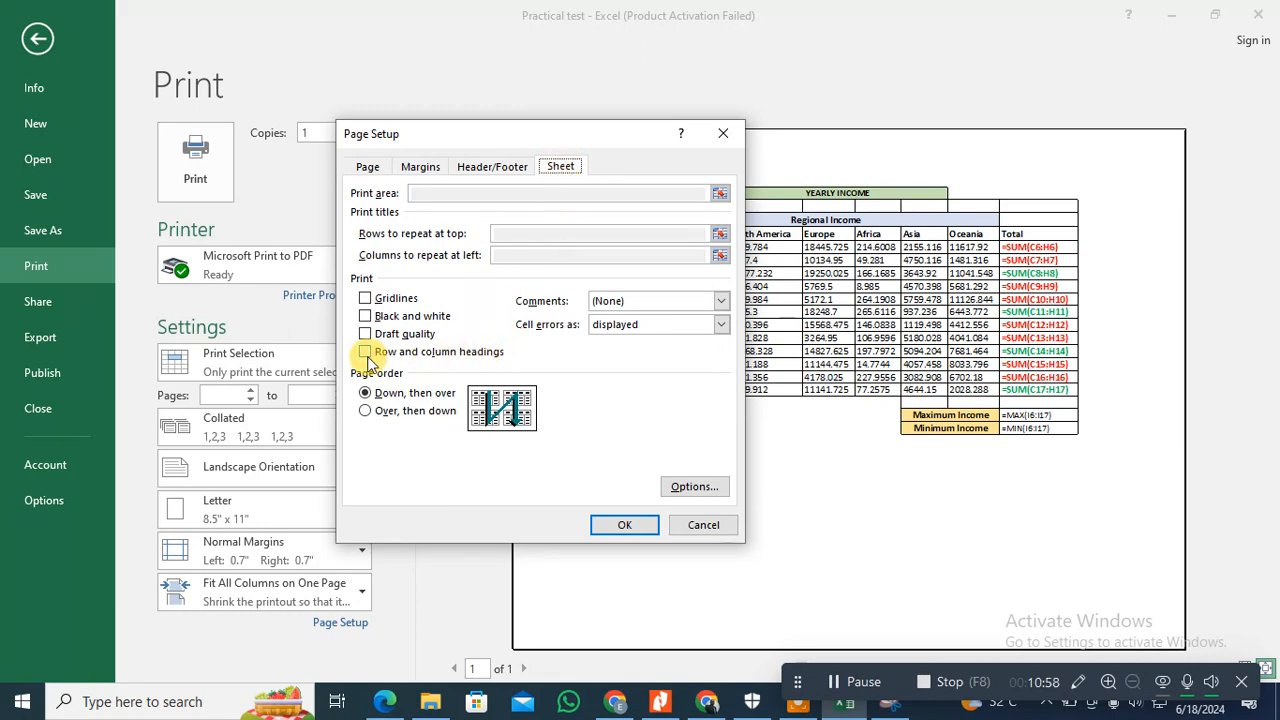
pyautogui.moveTo(586, 143); pyautogui.dragTo(307, 165)
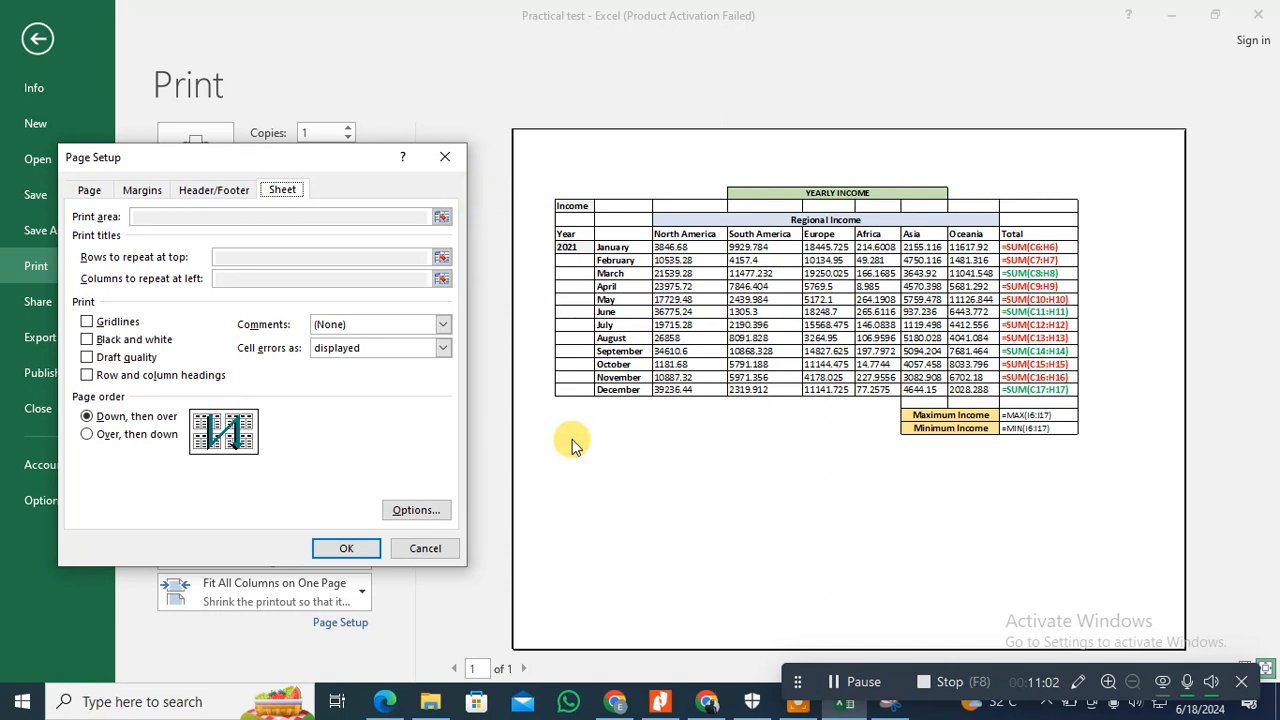
pyautogui.click(86, 376)
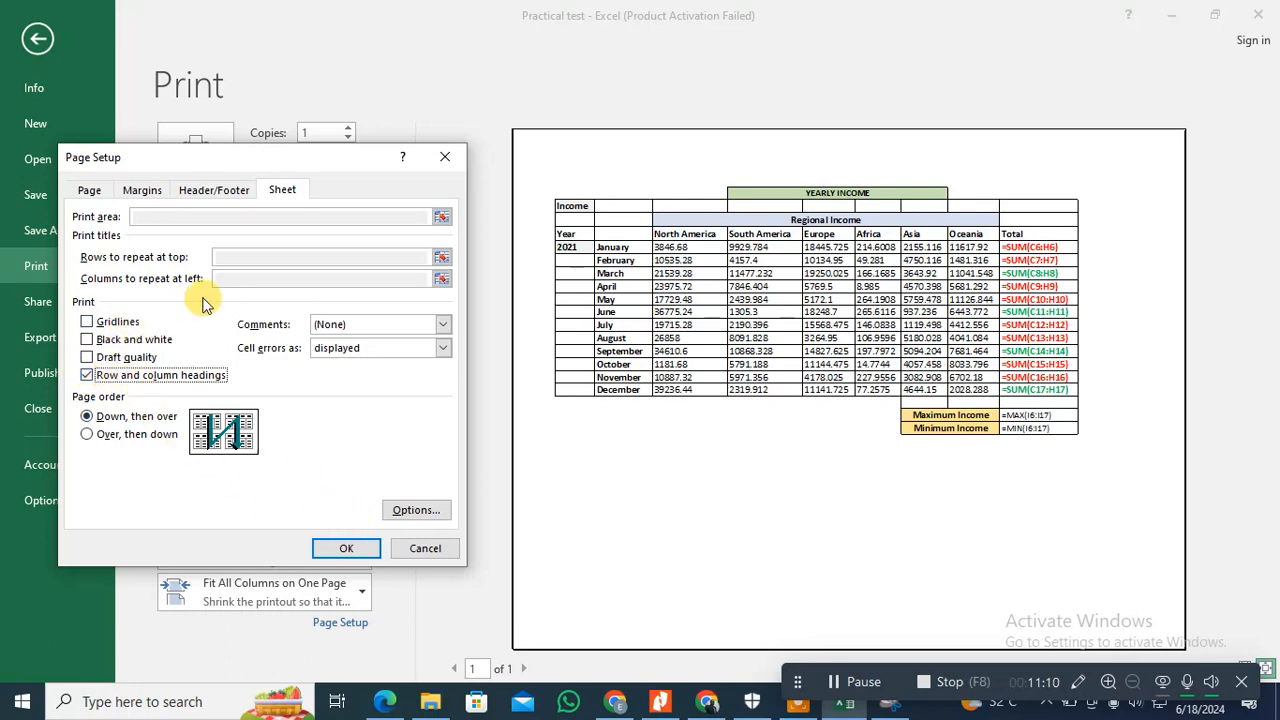
pyautogui.click(350, 550)
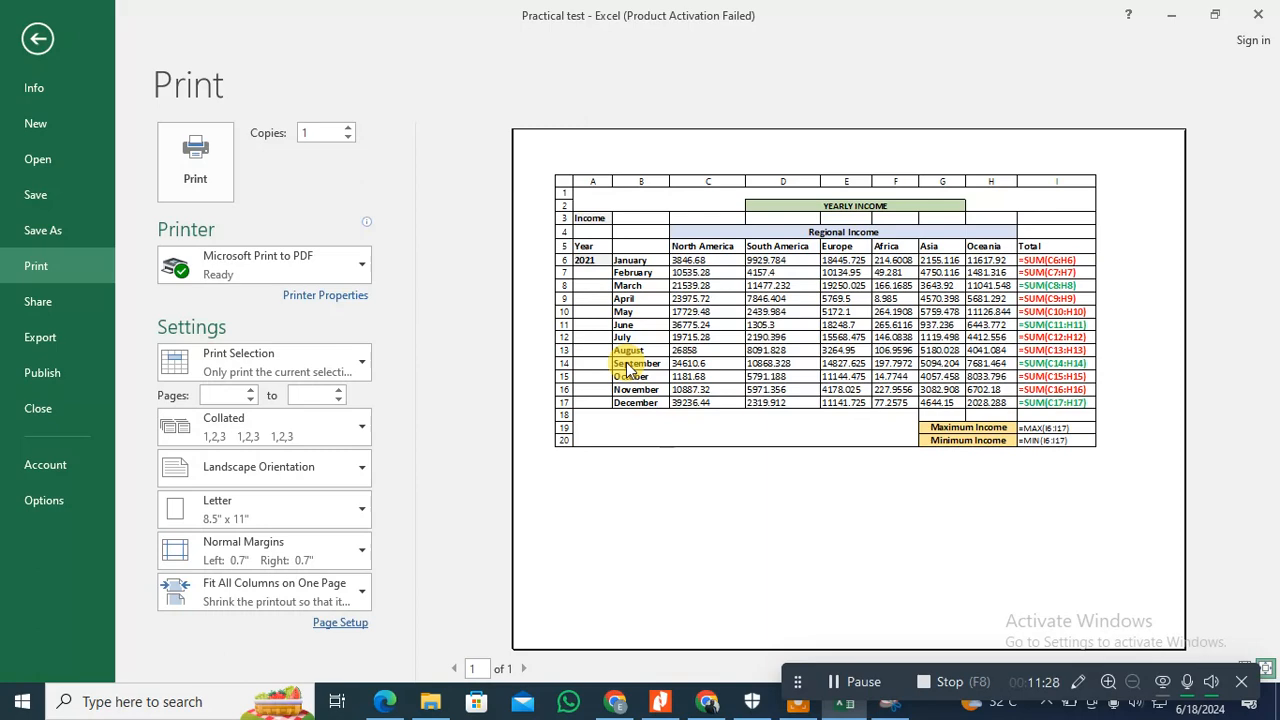
# Step: Check the Header/Footer settings in Page Setup and close the dialog
pyautogui.click(340, 628)
pyautogui.click(216, 192)
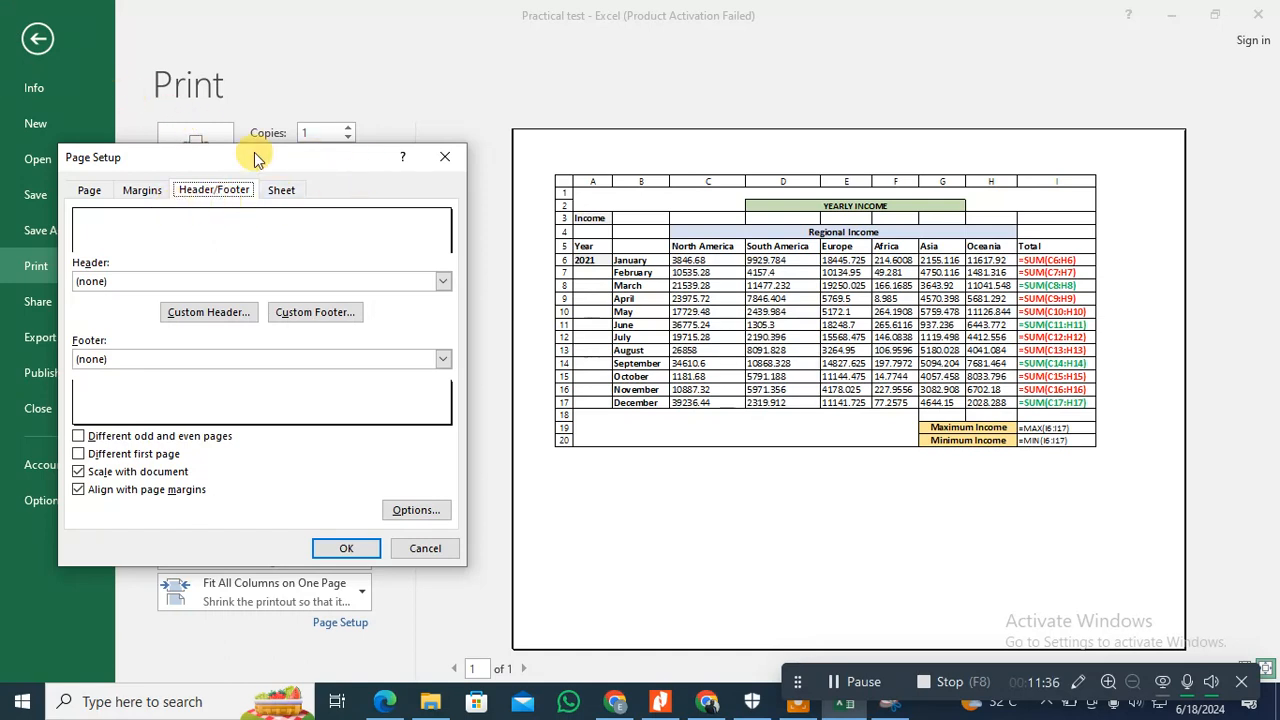
pyautogui.click(436, 162)
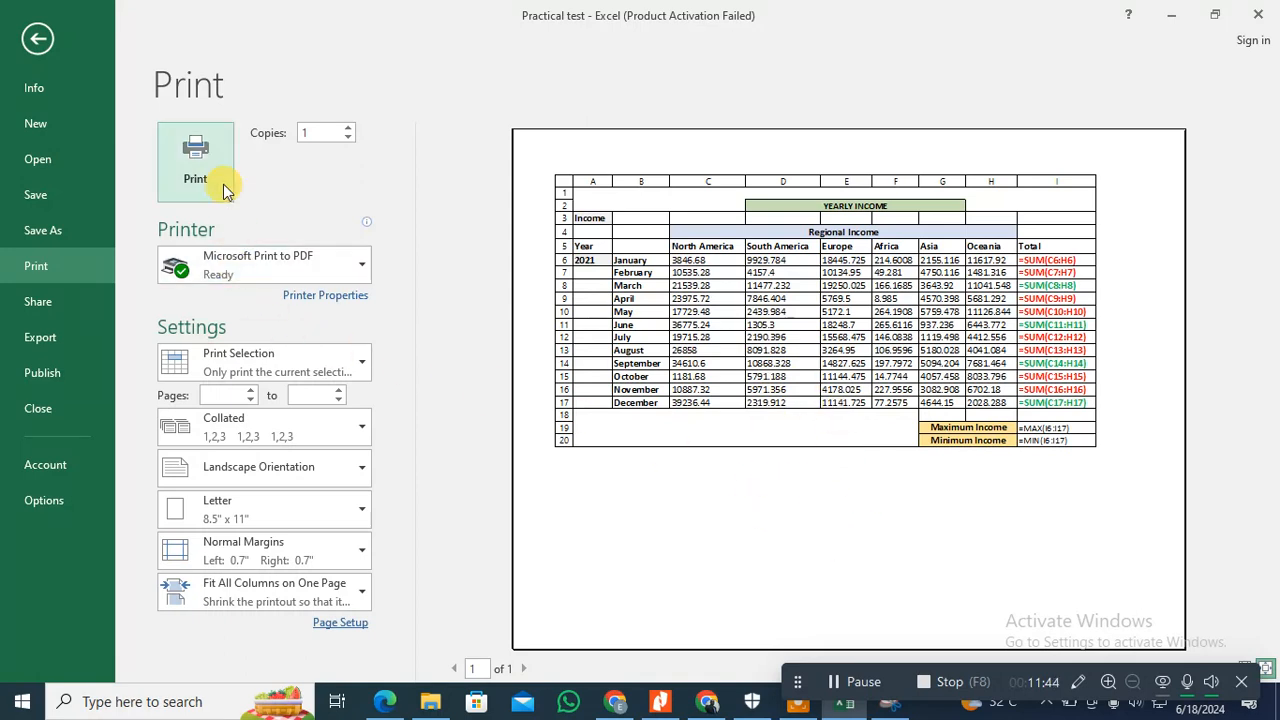
# Step: Print the selected formulas table with Microsoft Print to PDF as the printer
pyautogui.click(343, 264)
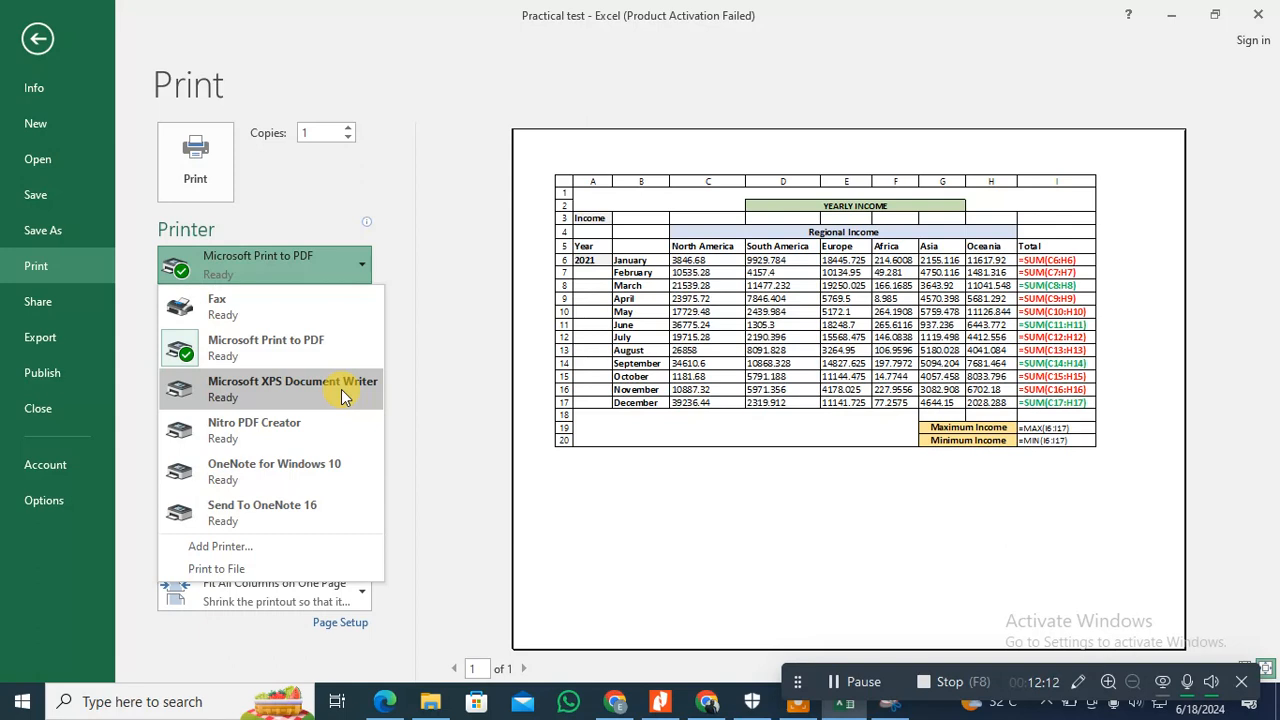
pyautogui.click(301, 340)
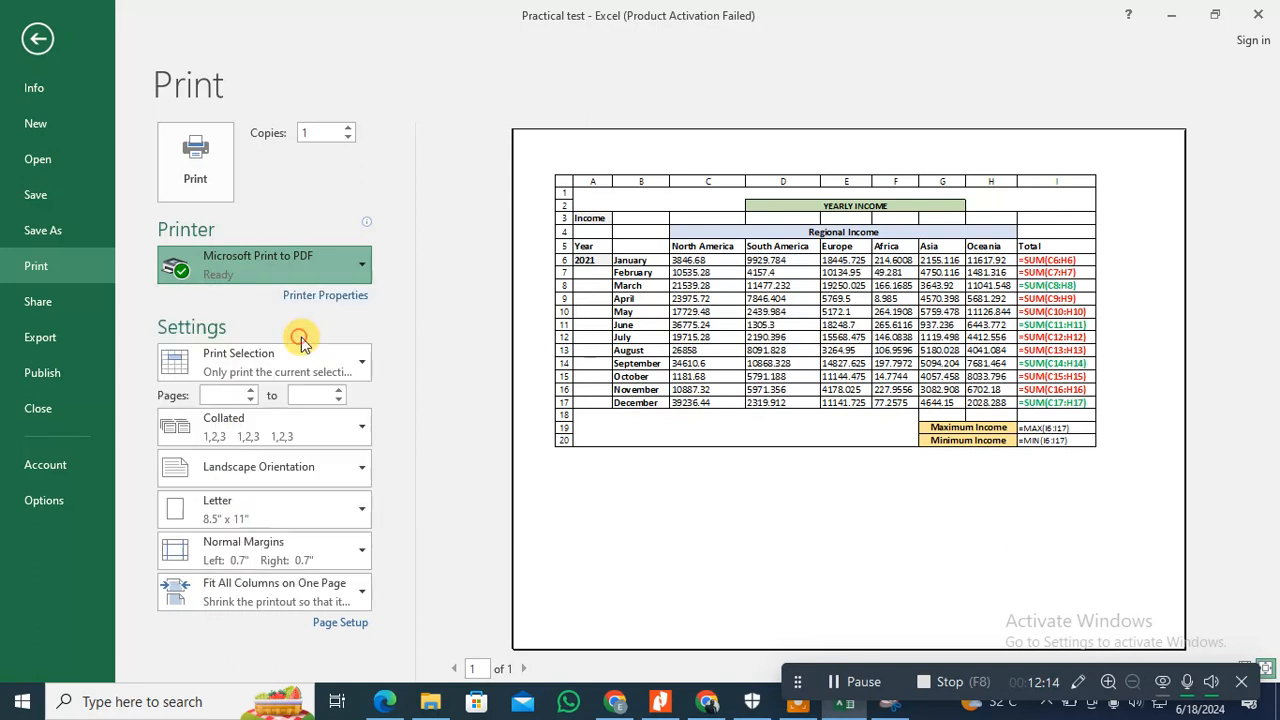
pyautogui.click(195, 155)
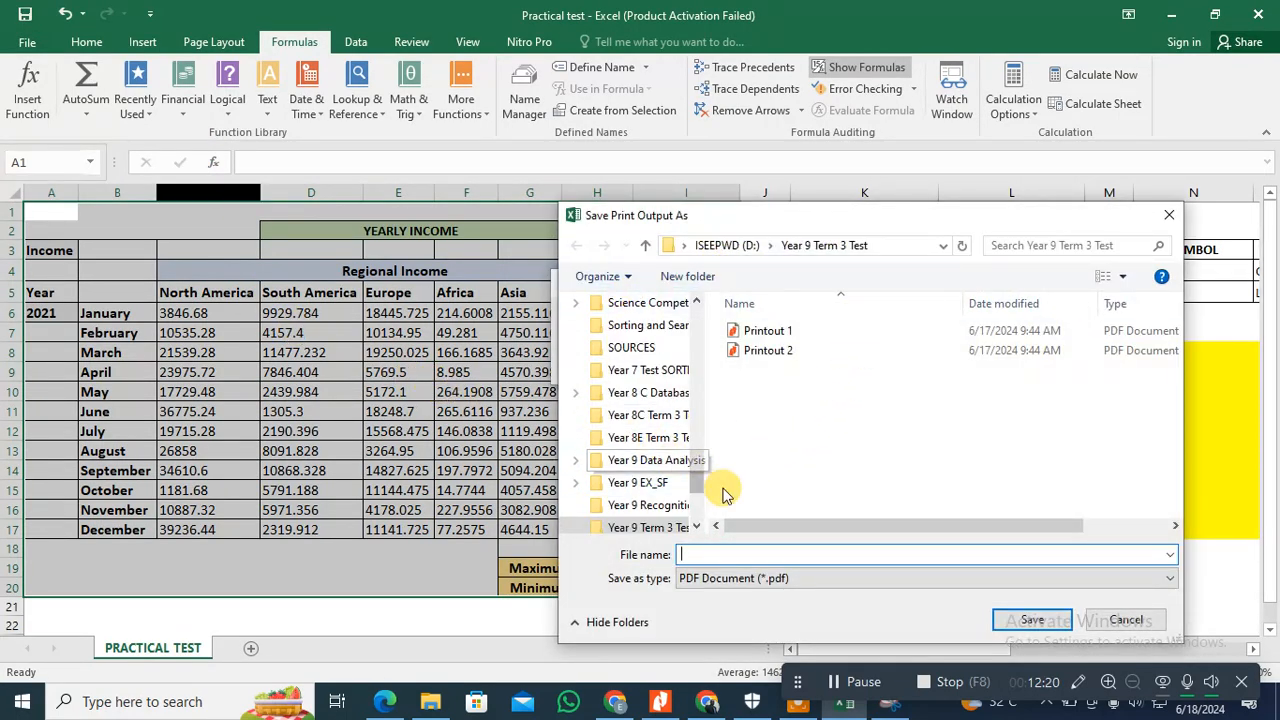
# Step: Save the print output as Printout 1 in the Year 9 Term 3 Test folder on the Desktop
pyautogui.moveTo(705, 490); pyautogui.dragTo(694, 310)
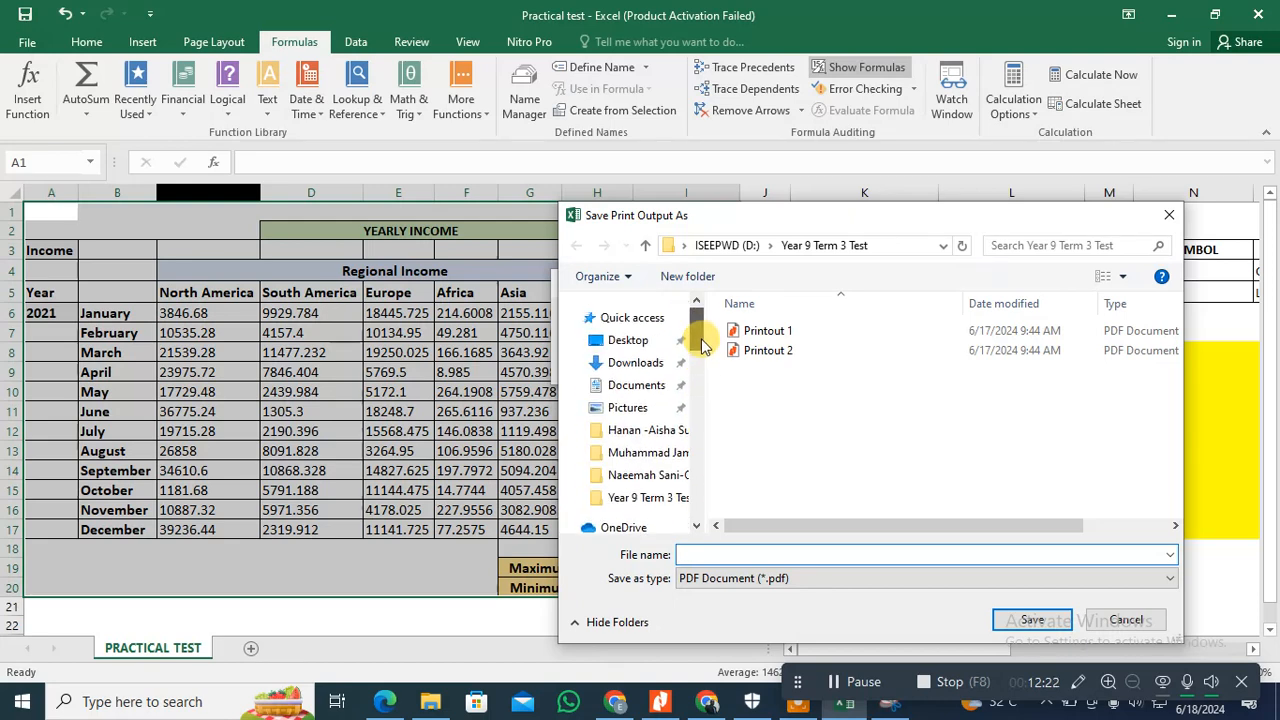
pyautogui.click(640, 343)
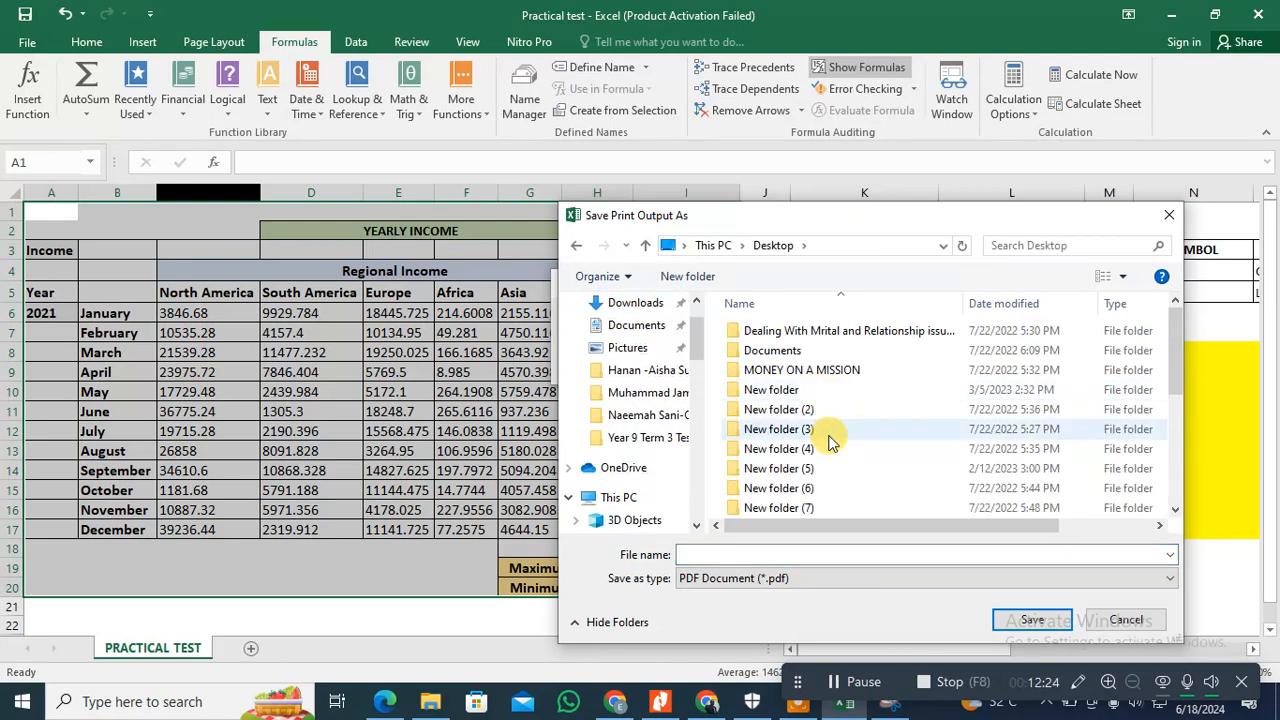
pyautogui.moveTo(1175, 365); pyautogui.dragTo(1186, 508)
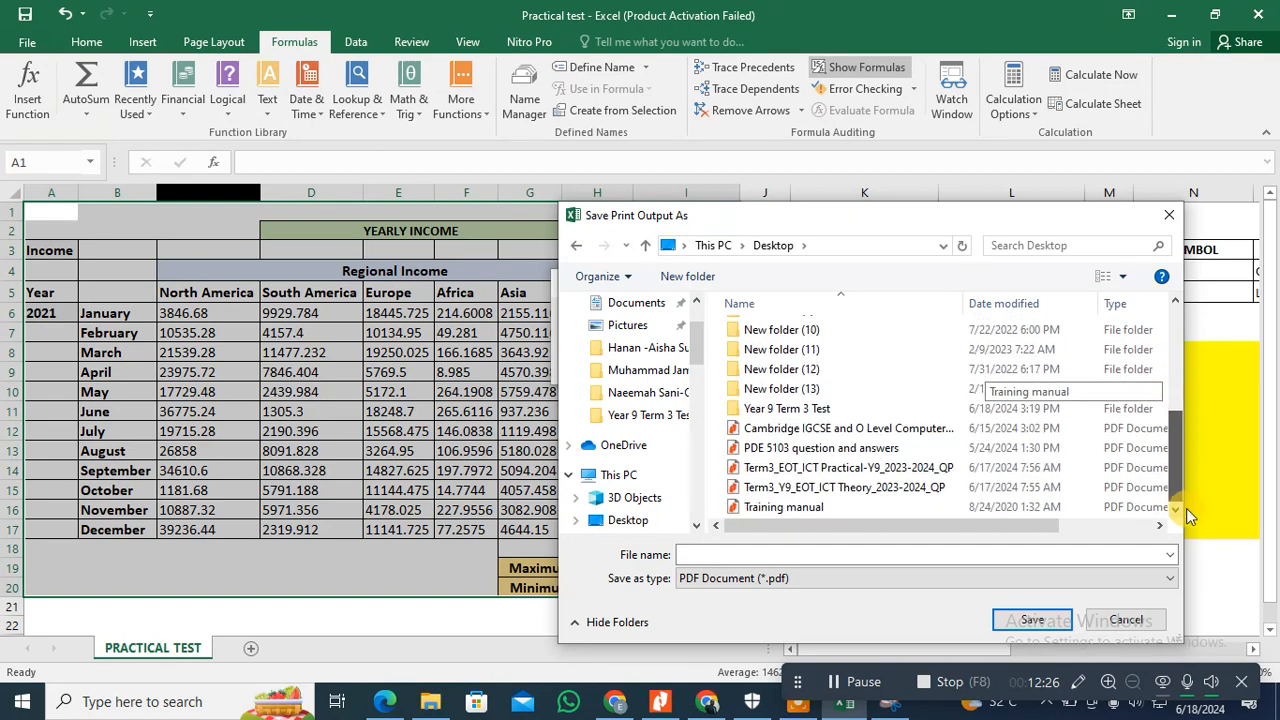
pyautogui.doubleClick(771, 408)
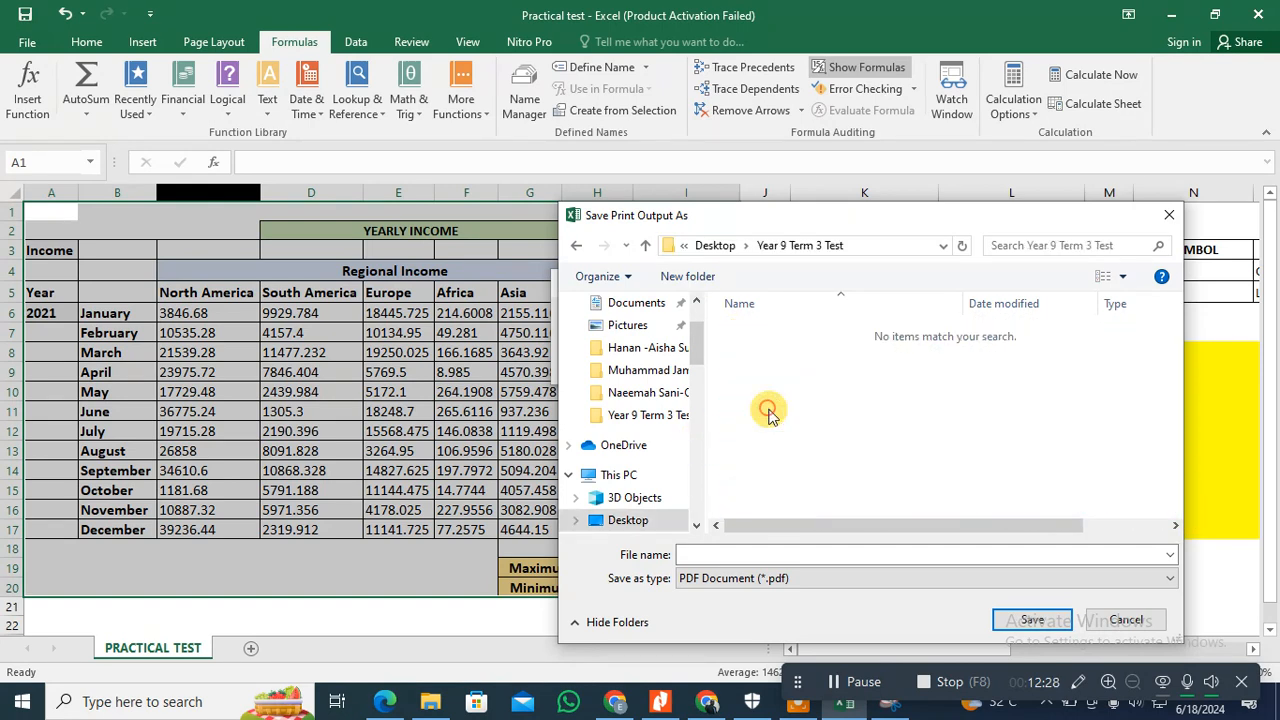
pyautogui.click(780, 549)
pyautogui.write('Printo')
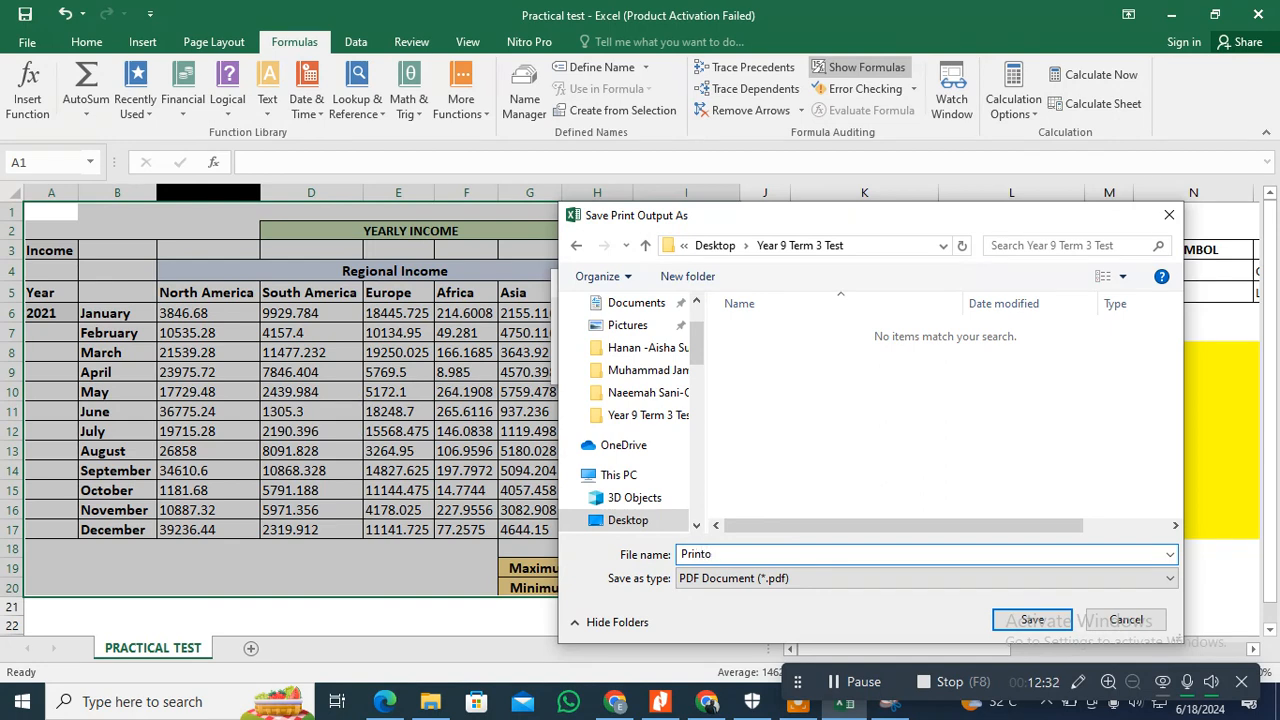
pyautogui.write('ut 1')
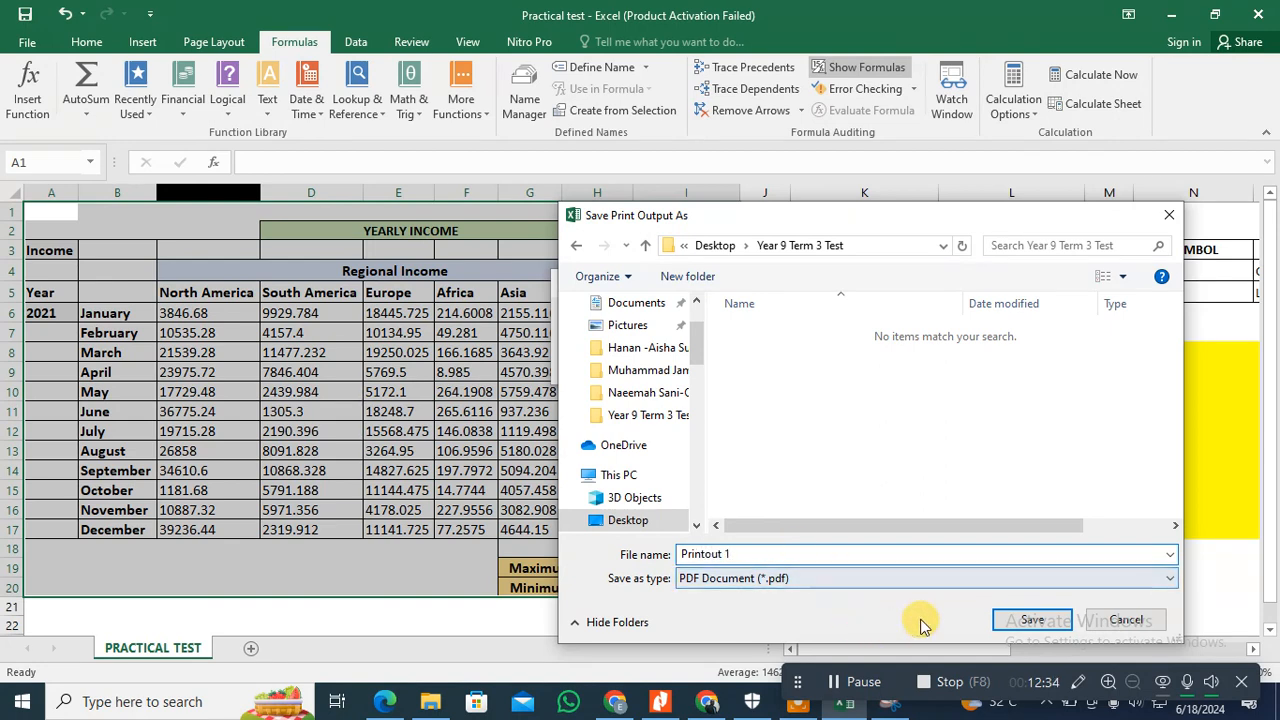
pyautogui.click(1035, 615)
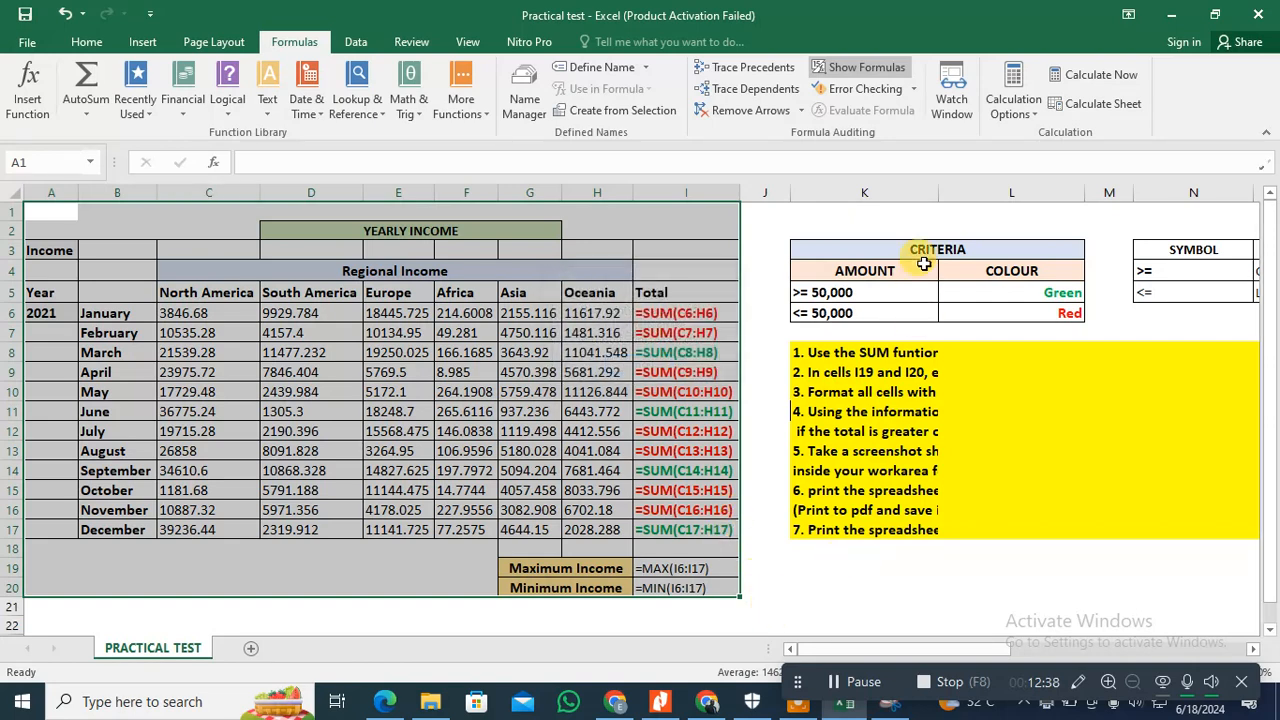
# Step: Turn off the formula display and autofit the widths of columns A to I to the euro values
pyautogui.click(872, 70)
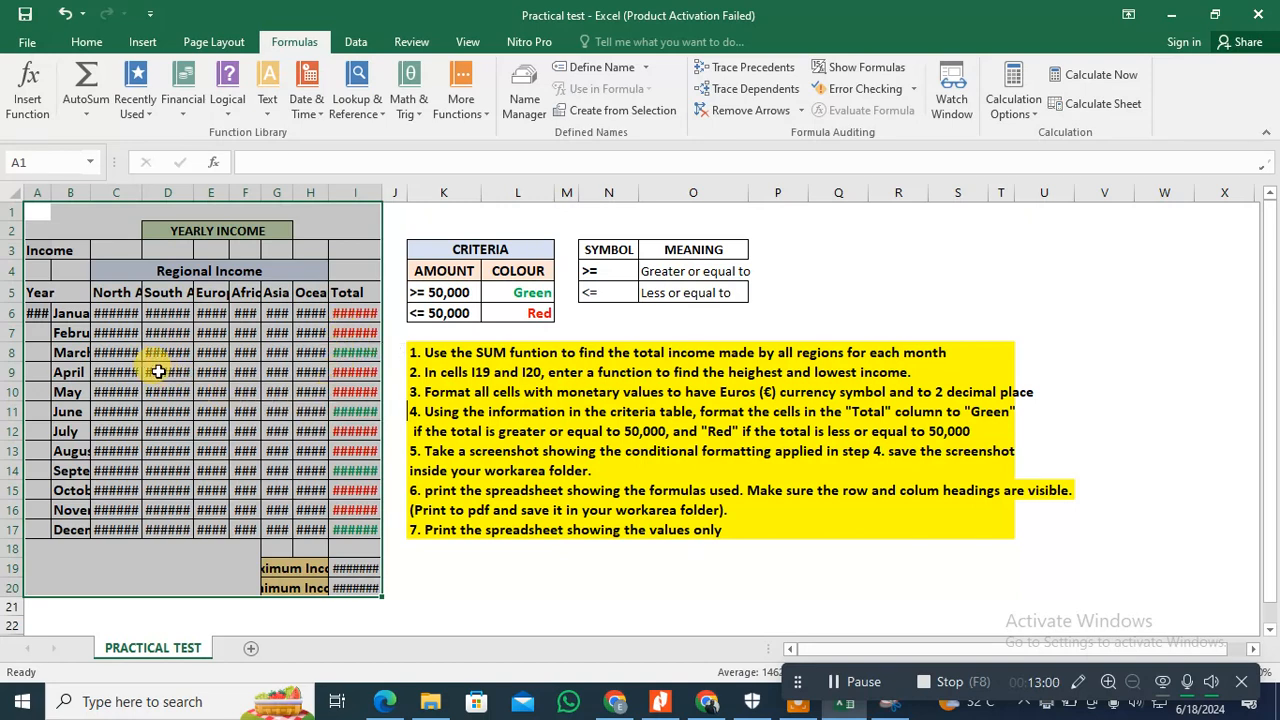
pyautogui.doubleClick(50, 192)
pyautogui.doubleClick(118, 192)
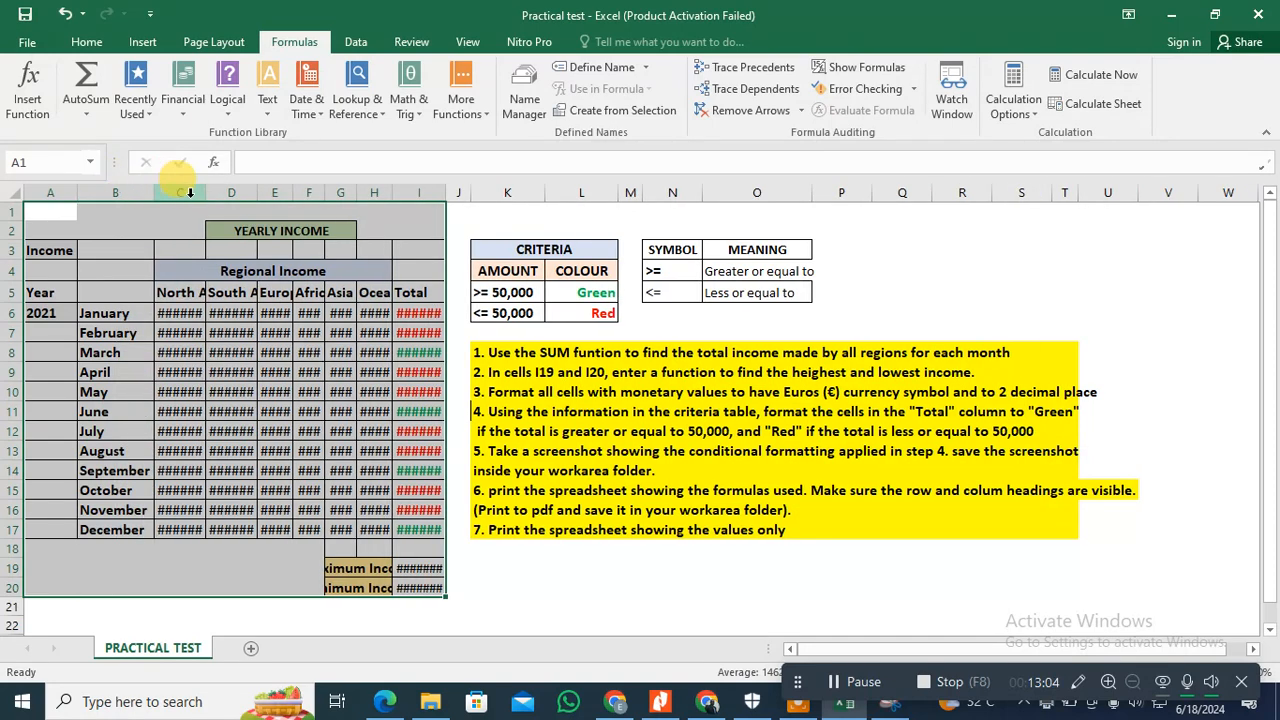
pyautogui.doubleClick(206, 192)
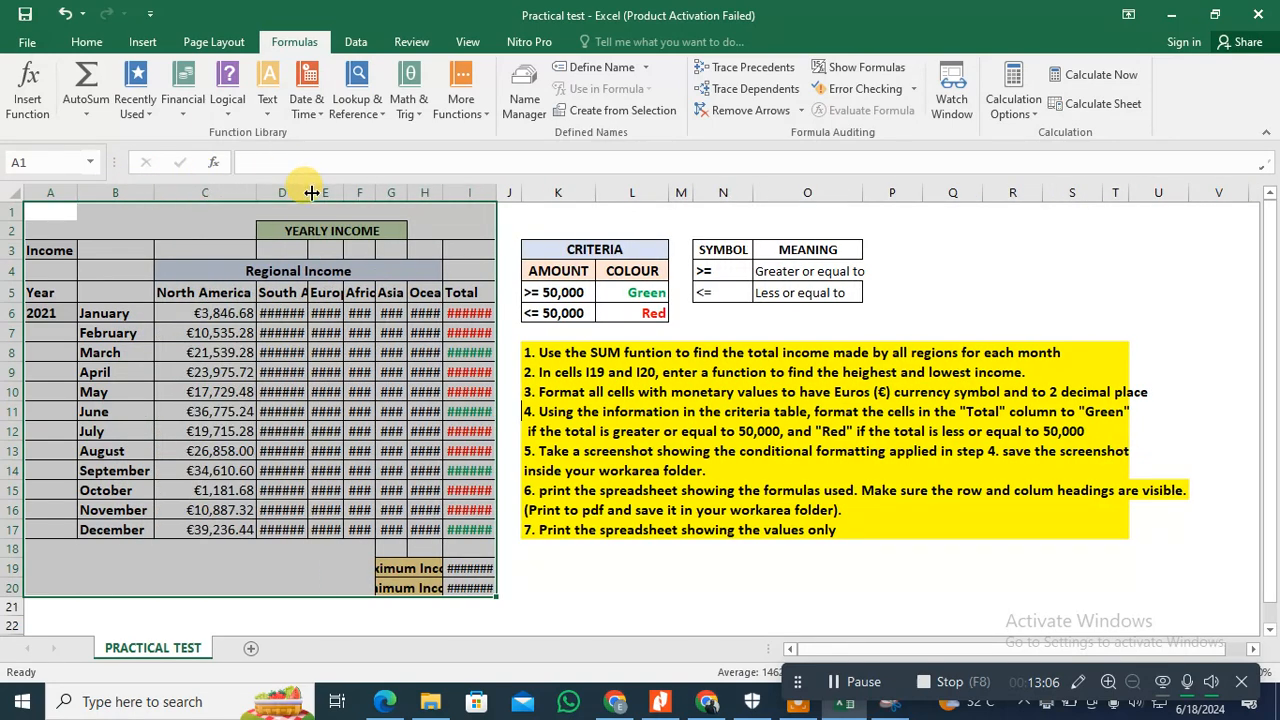
pyautogui.doubleClick(304, 192)
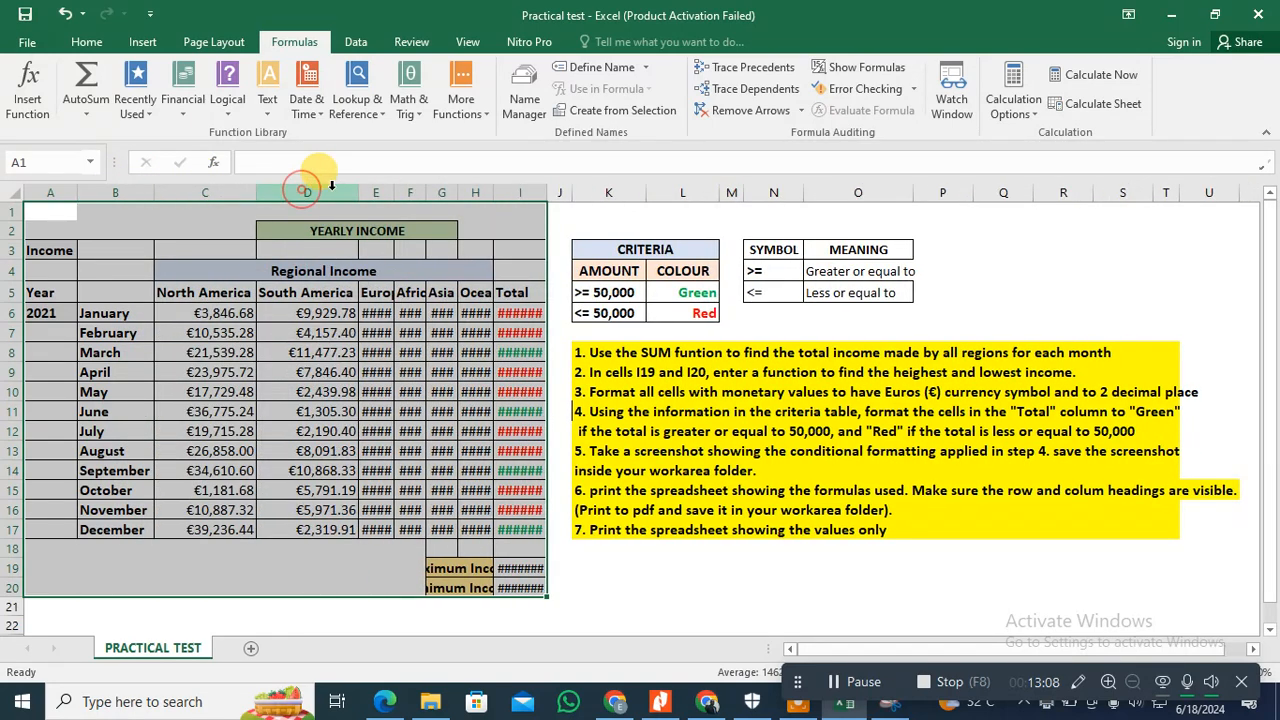
pyautogui.doubleClick(396, 192)
pyautogui.doubleClick(464, 192)
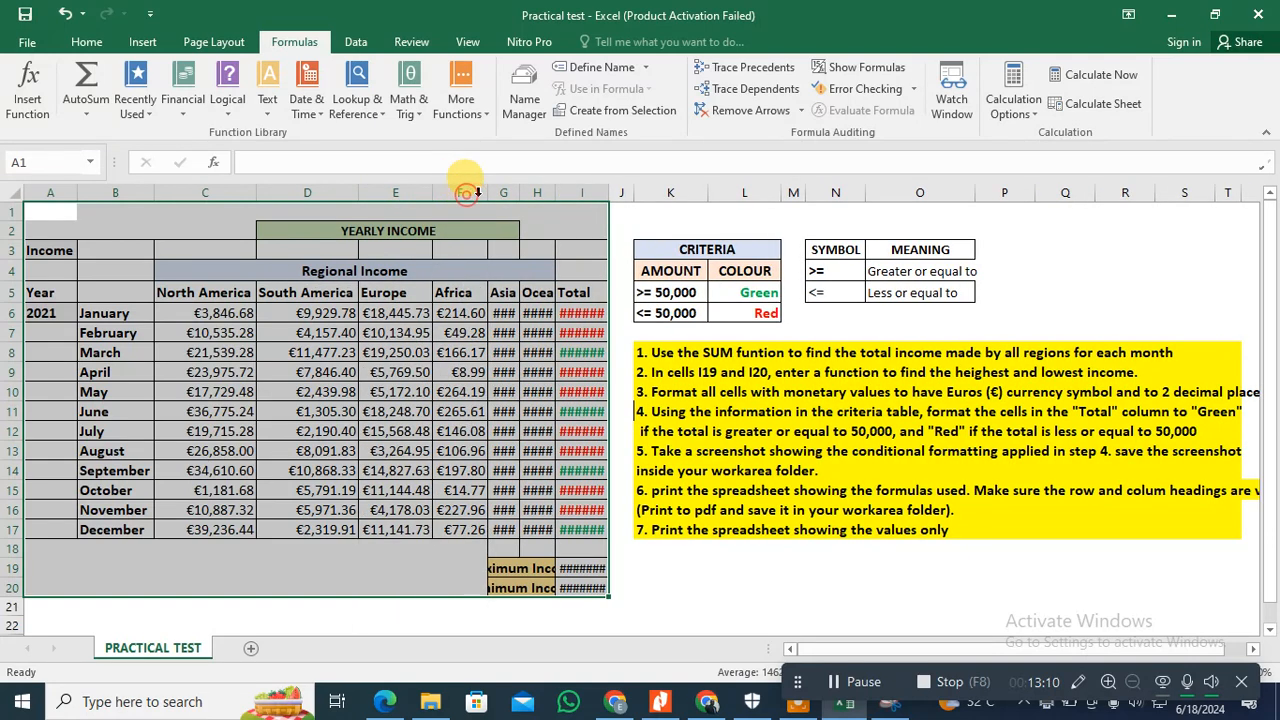
pyautogui.moveTo(518, 195); pyautogui.dragTo(518, 195)
pyautogui.doubleClick(518, 192)
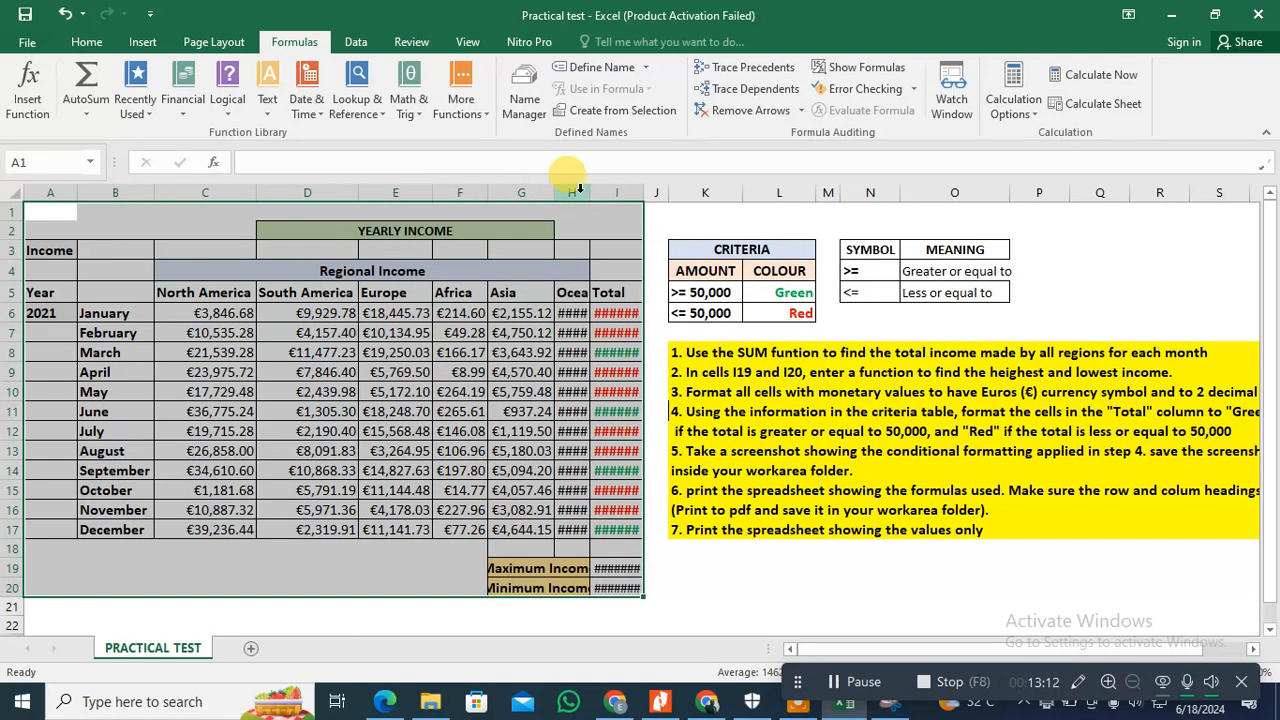
pyautogui.doubleClick(588, 192)
pyautogui.doubleClick(679, 192)
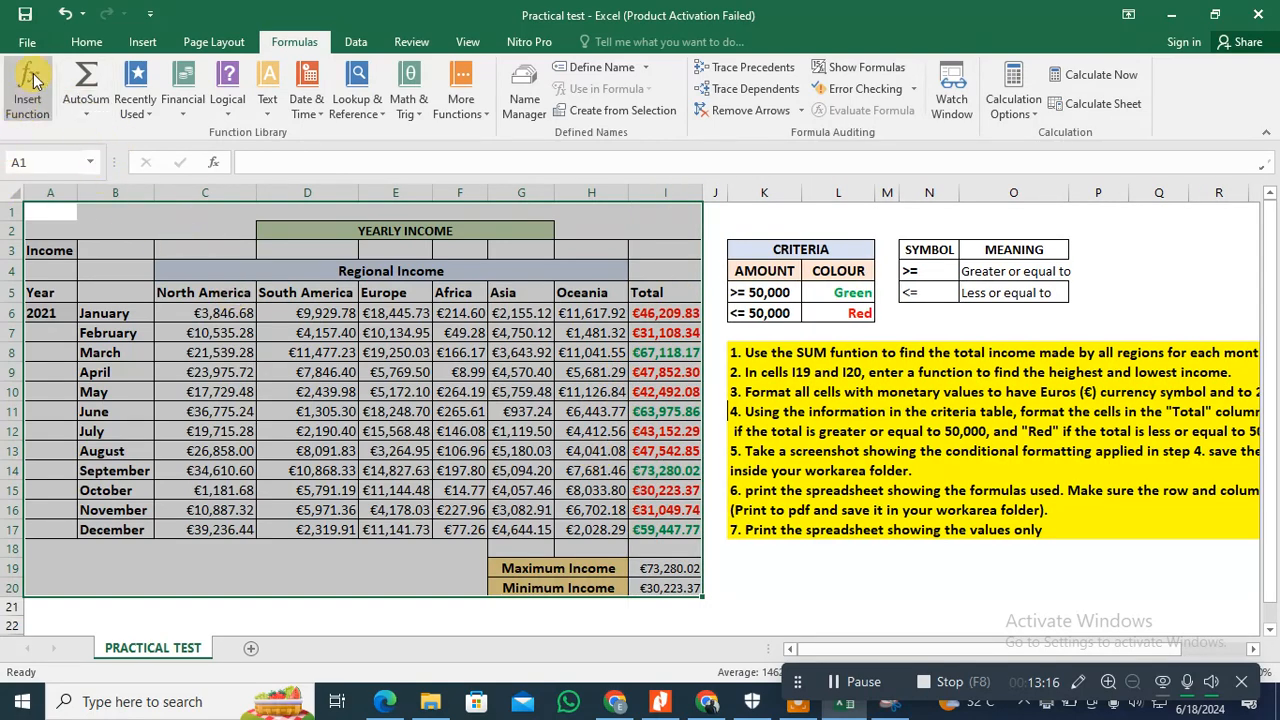
# Step: Print the selected table with its values to PDF, saving it as Printout 2 in the Year 9 Term 3 Test folder
pyautogui.click(27, 42)
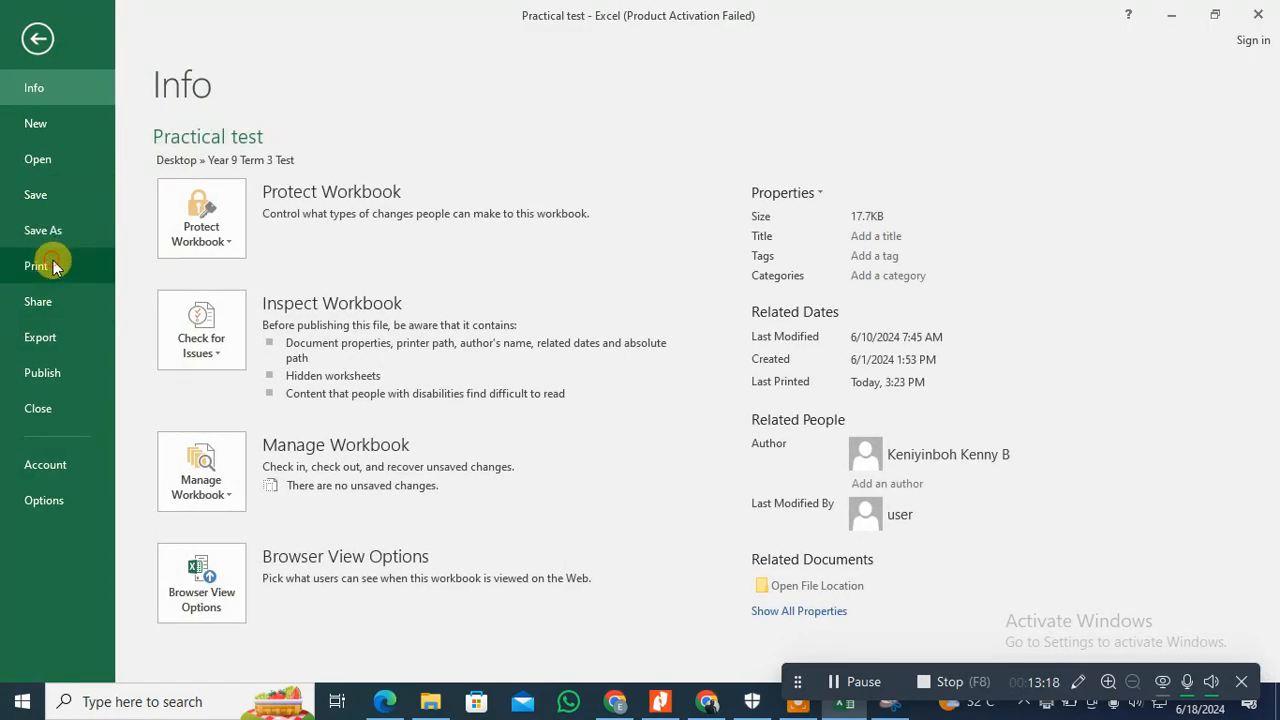
pyautogui.click(50, 262)
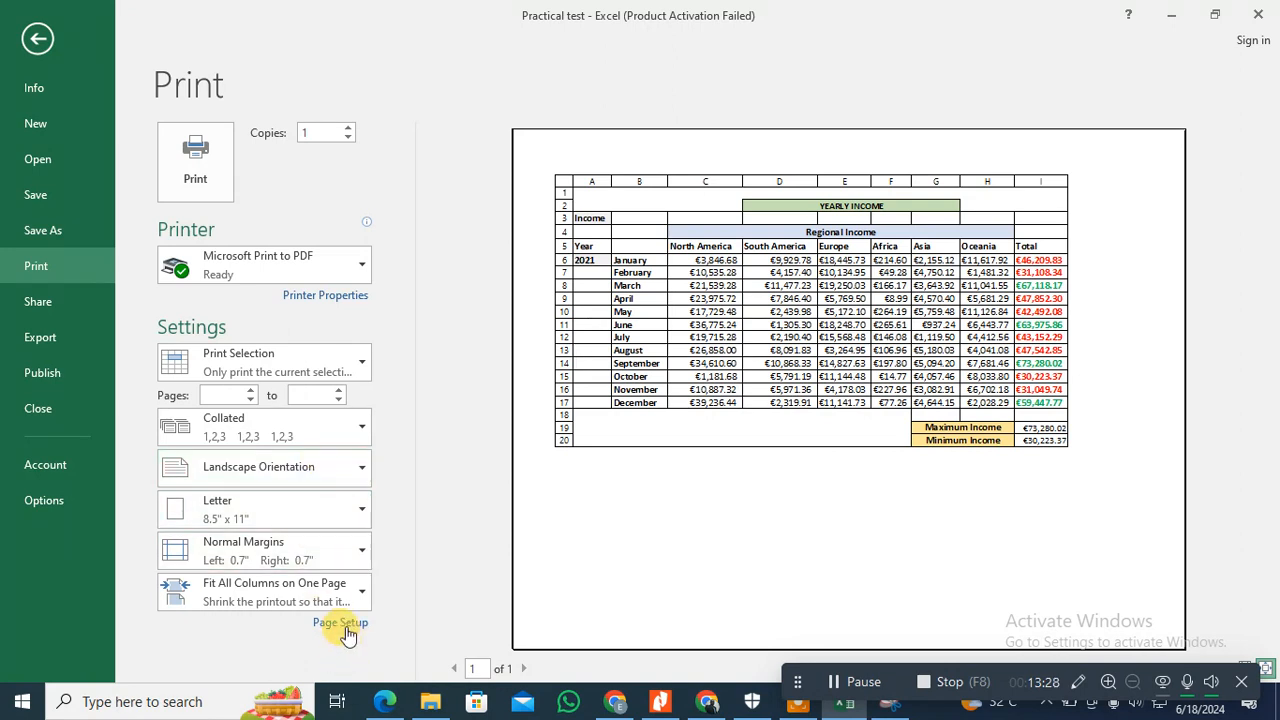
pyautogui.click(175, 175)
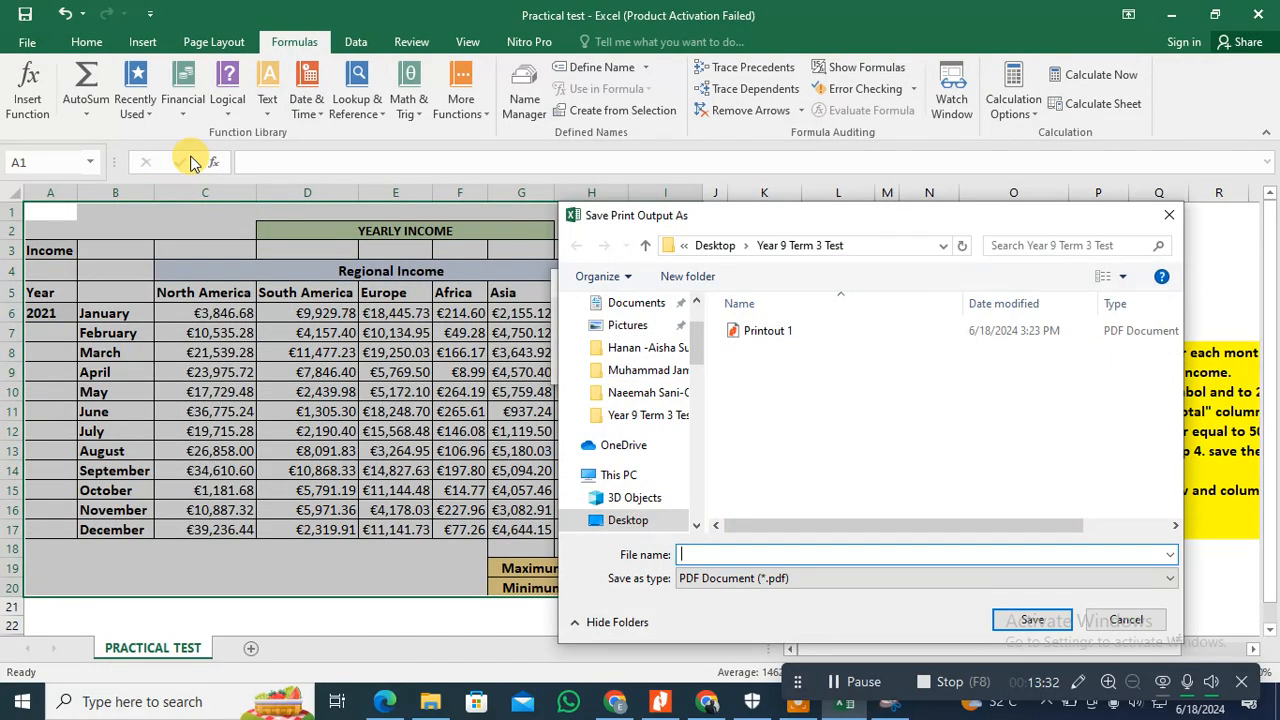
pyautogui.write('Printout')
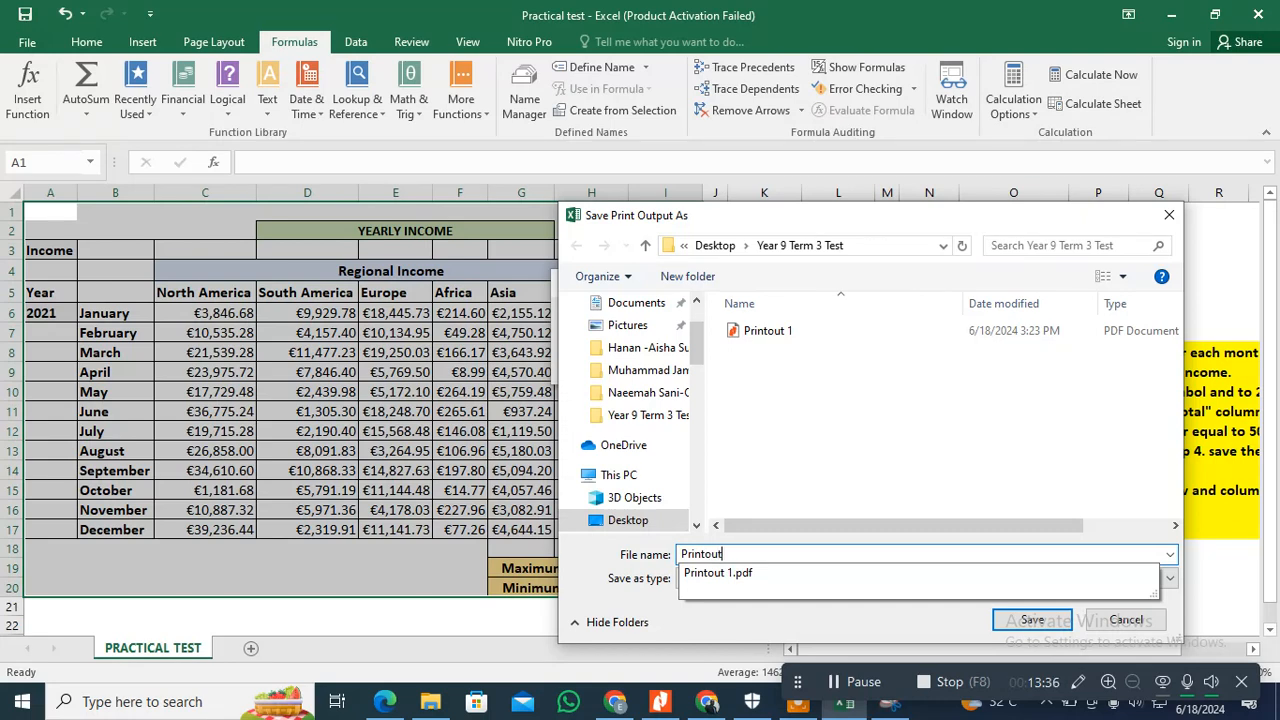
pyautogui.write(' 2')
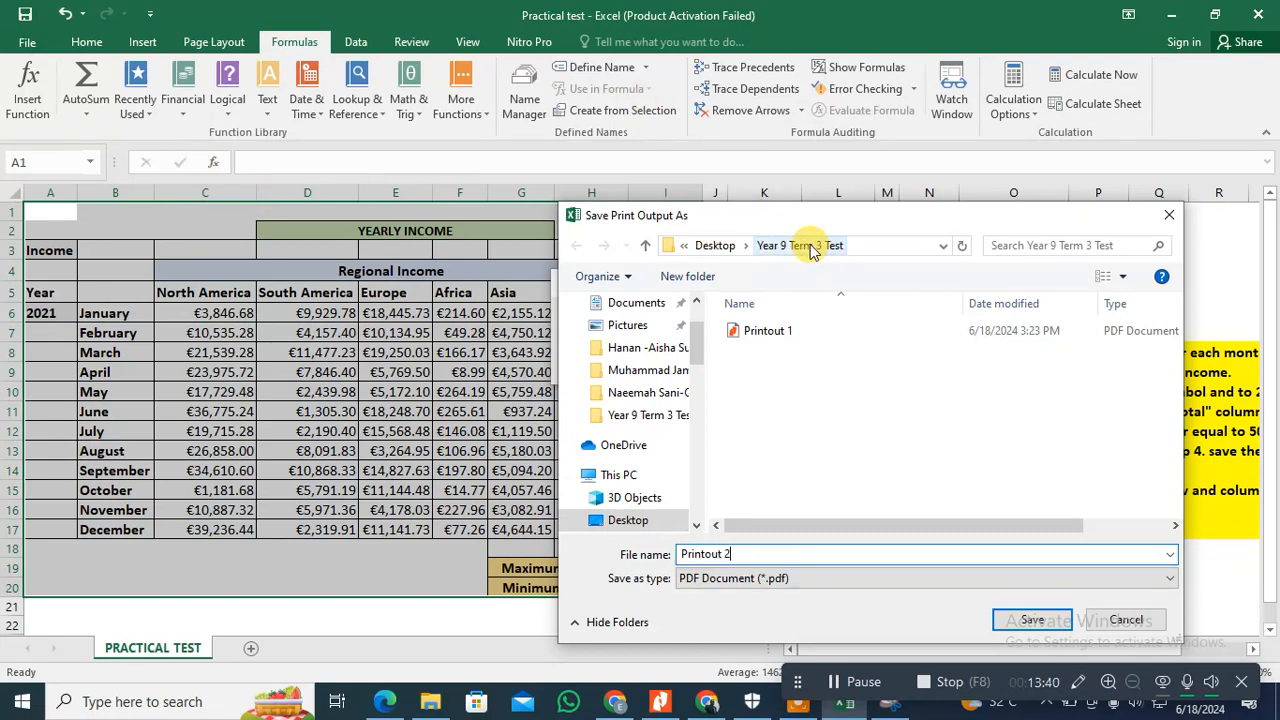
pyautogui.click(1030, 620)
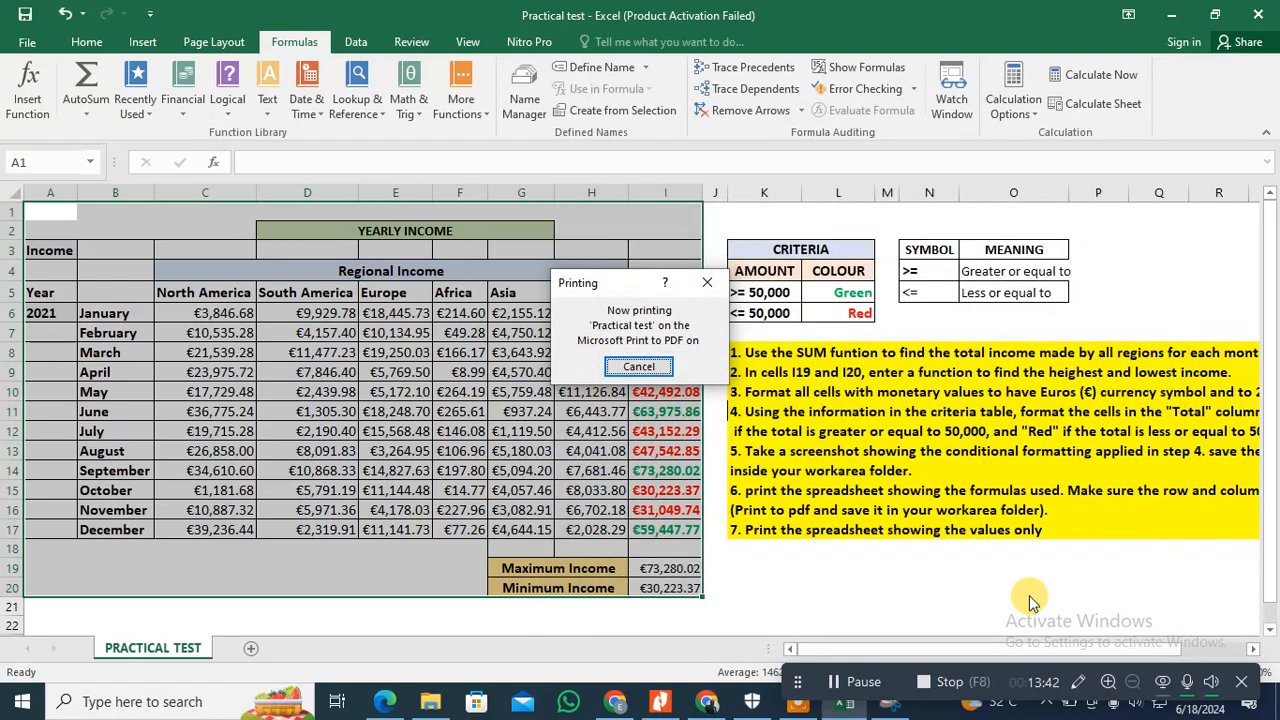